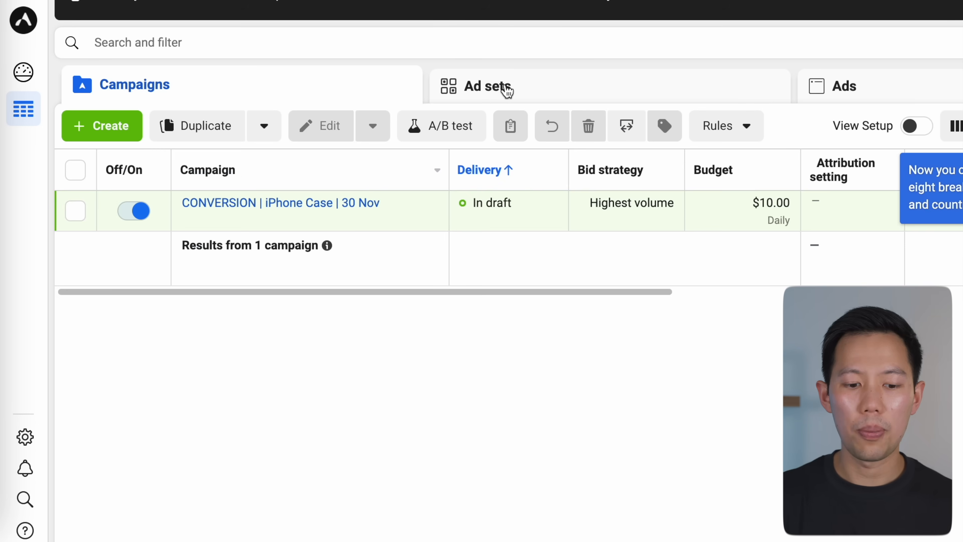
# Step: Review the ad set and ad tables of the draft conversion campaign, including the Last significant edit column
pyautogui.click(506, 90)
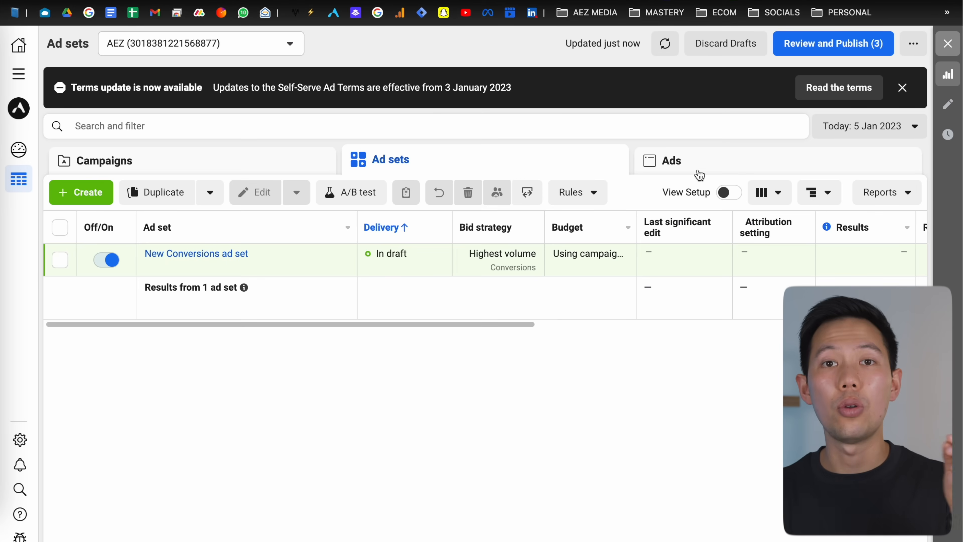
pyautogui.click(699, 175)
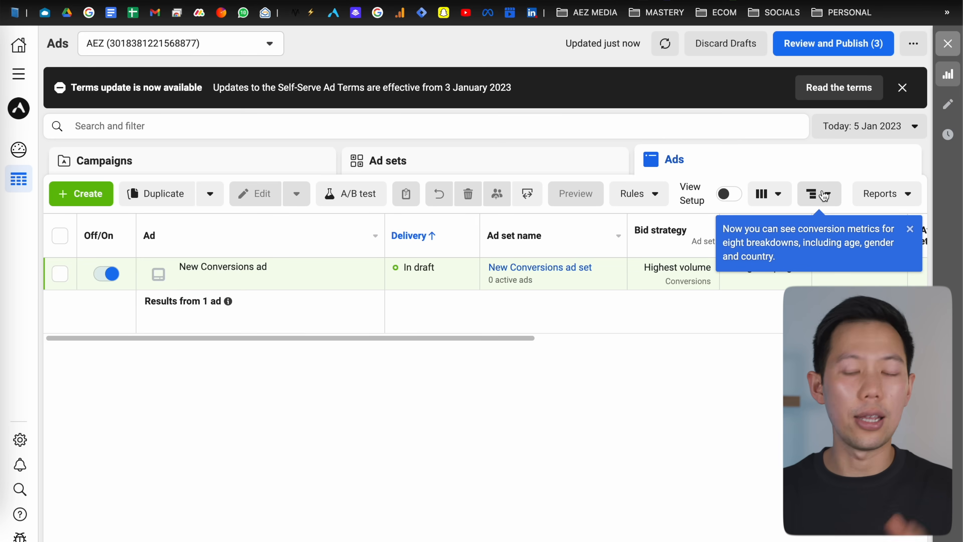
pyautogui.doubleClick(758, 334)
pyautogui.click(912, 230)
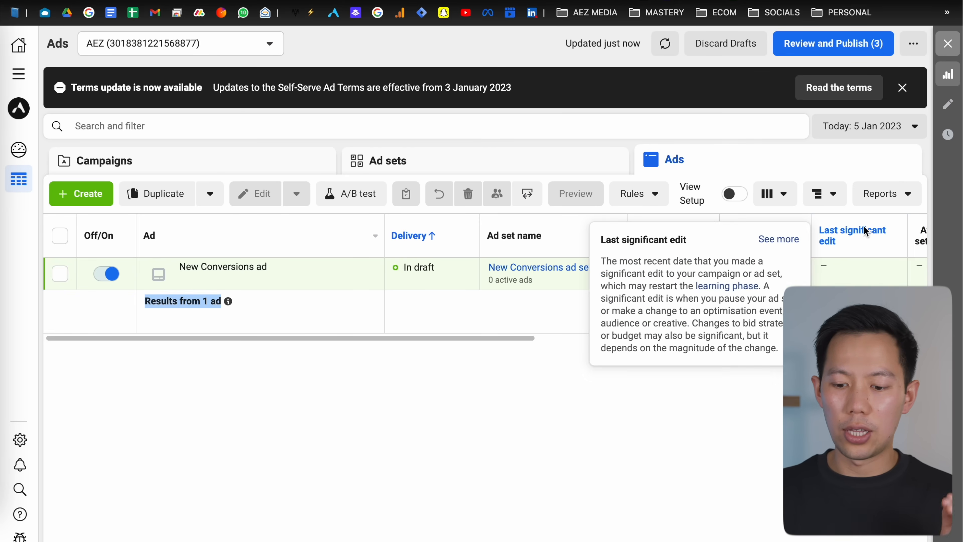
# Step: Examine the Columns presets, the Breakdown options by time, delivery and action, and the Reports menu
pyautogui.click(767, 198)
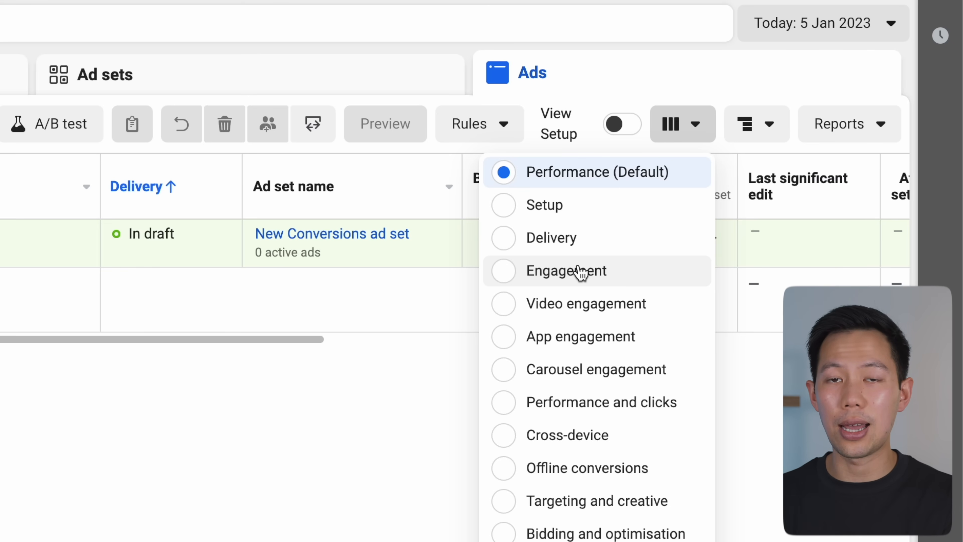
pyautogui.click(701, 139)
pyautogui.click(756, 133)
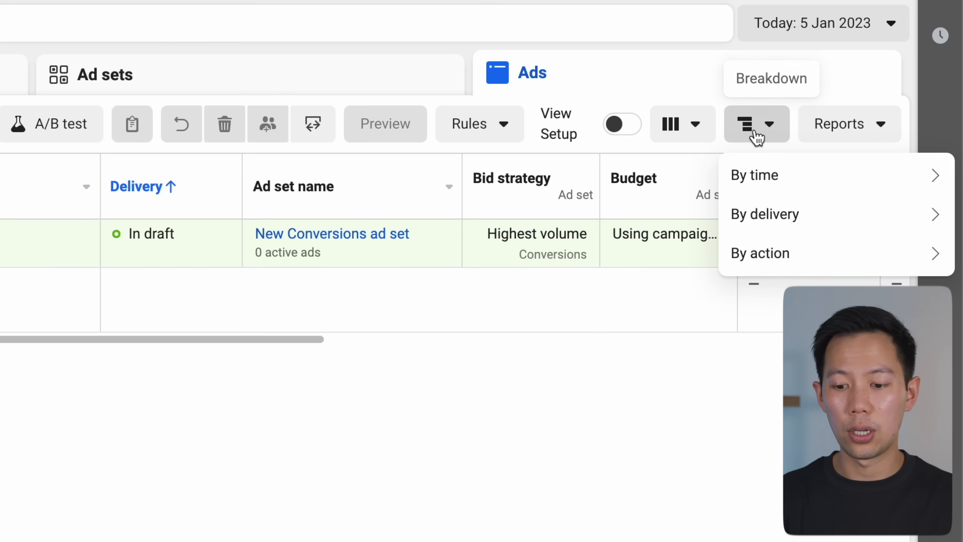
pyautogui.moveTo(768, 190)
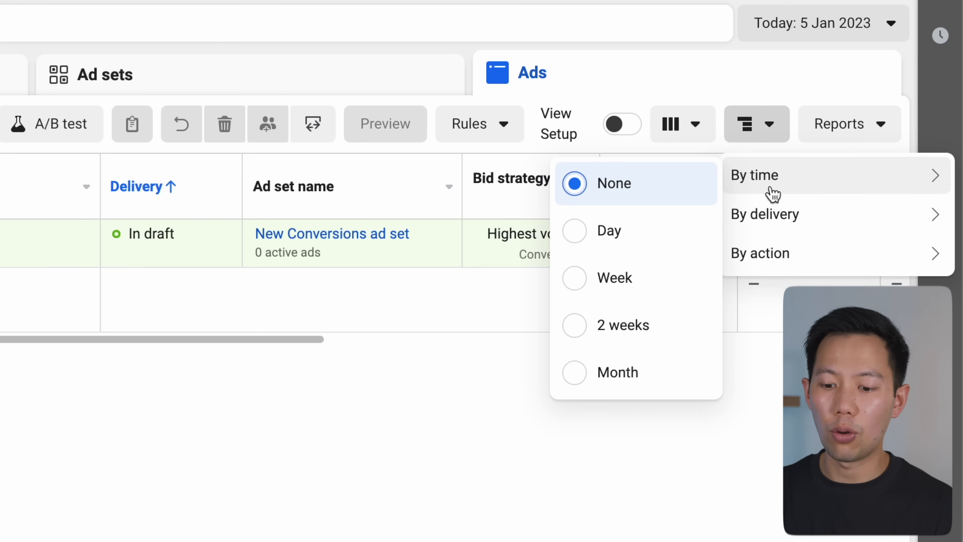
pyautogui.moveTo(767, 210)
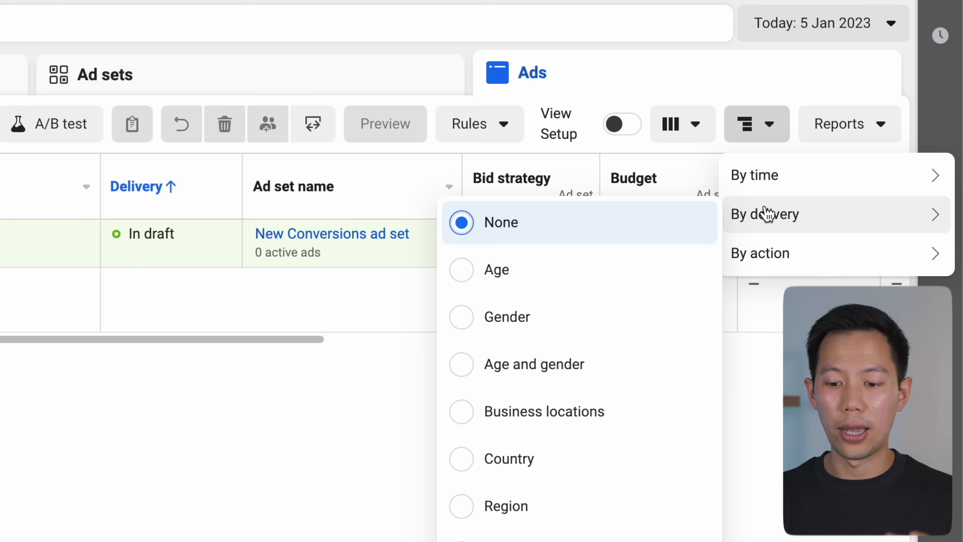
pyautogui.moveTo(765, 272)
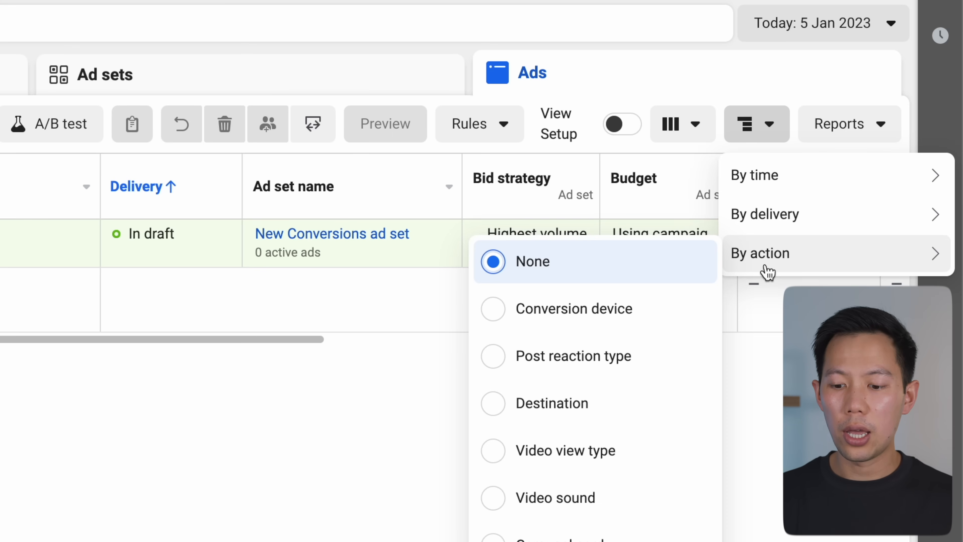
pyautogui.moveTo(766, 234)
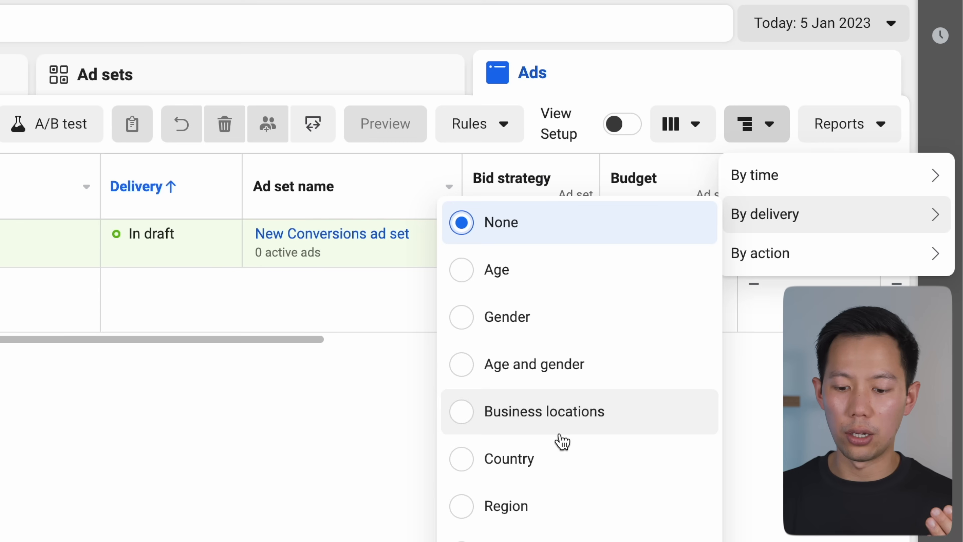
pyautogui.moveTo(834, 166)
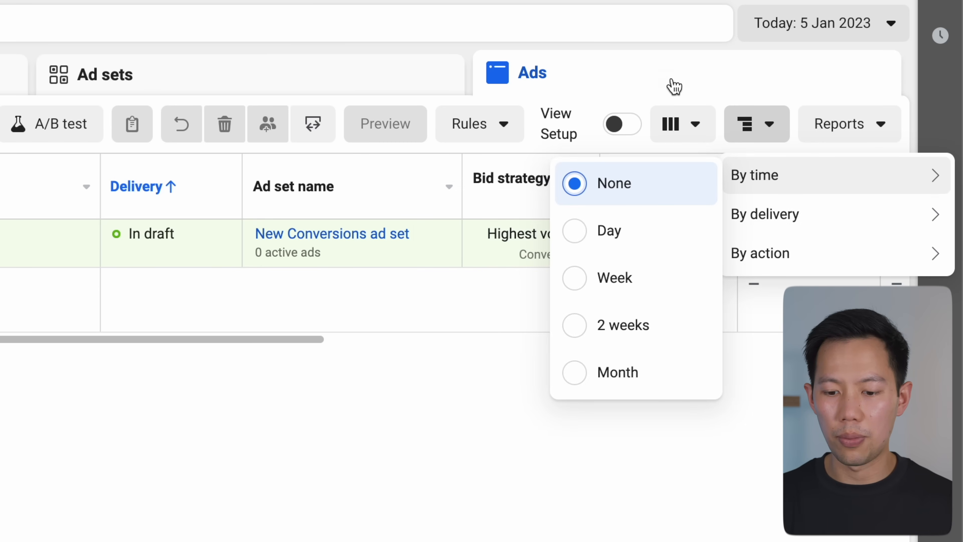
pyautogui.click(672, 135)
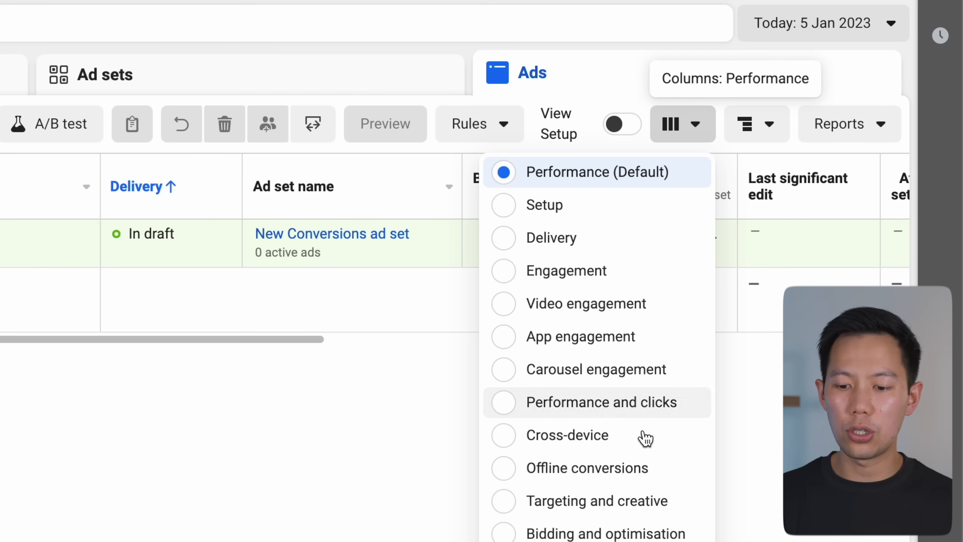
pyautogui.scroll(-1, 644, 445)
pyautogui.scroll(1, 644, 445)
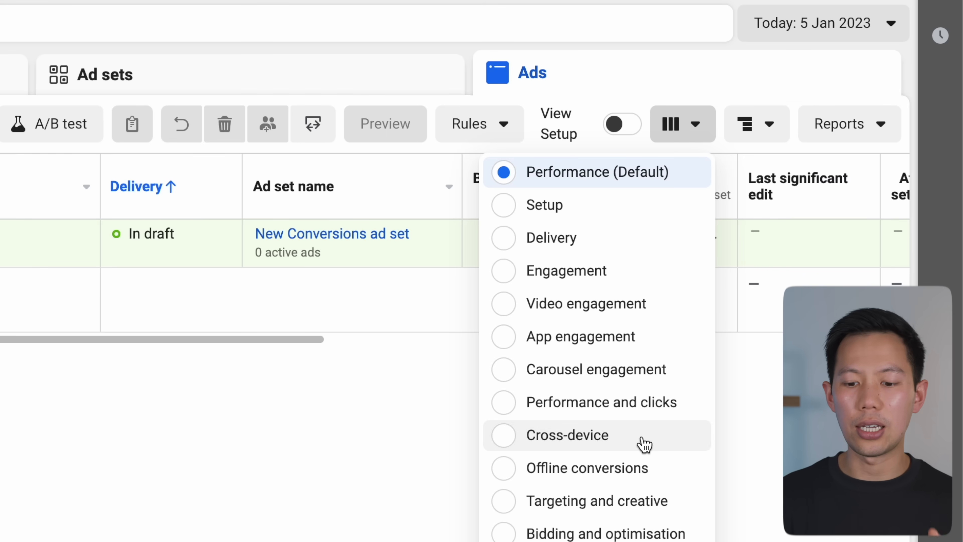
pyautogui.click(854, 137)
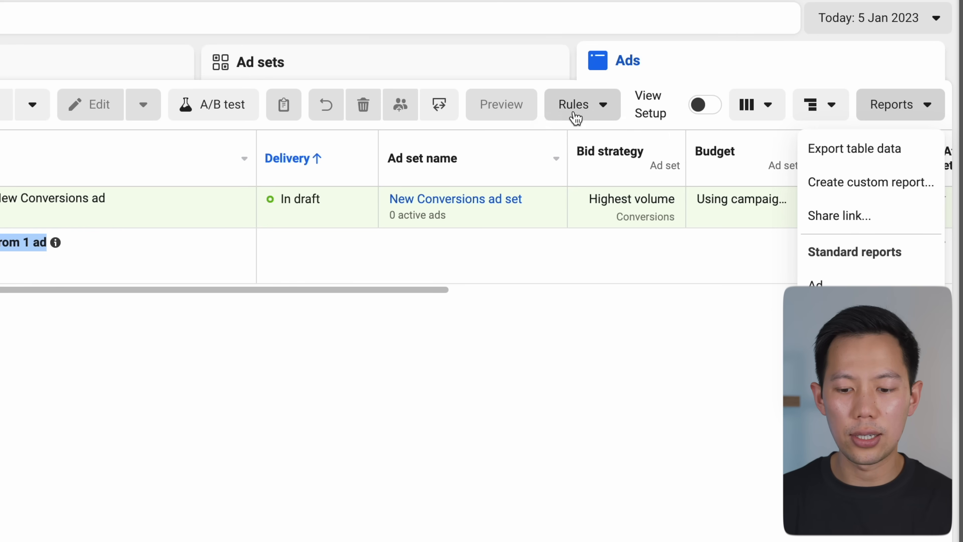
# Step: Check the options in the Rules menu
pyautogui.click(575, 116)
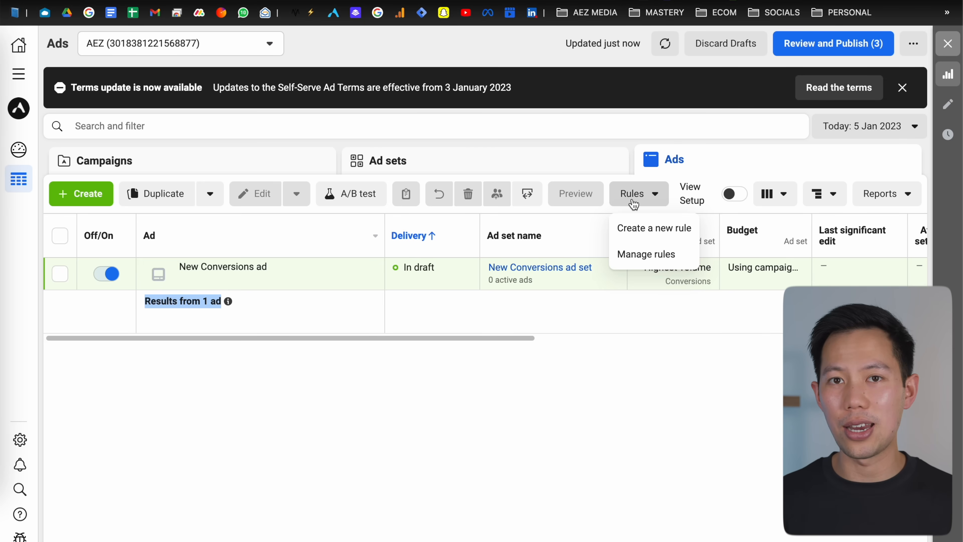
pyautogui.click(435, 358)
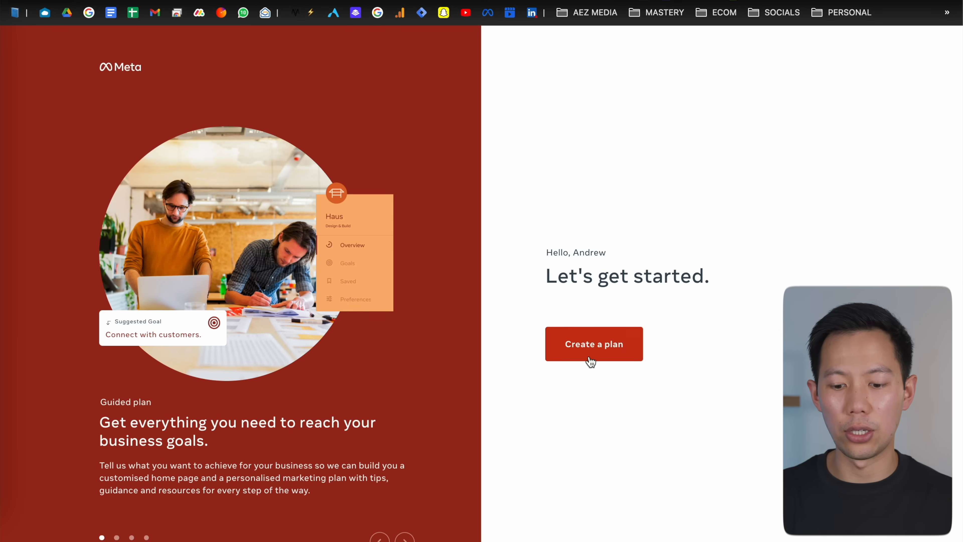
# Step: Start a guided marketing plan, answering Small business, Yes to using Instagram, and choosing the business industry
pyautogui.click(565, 350)
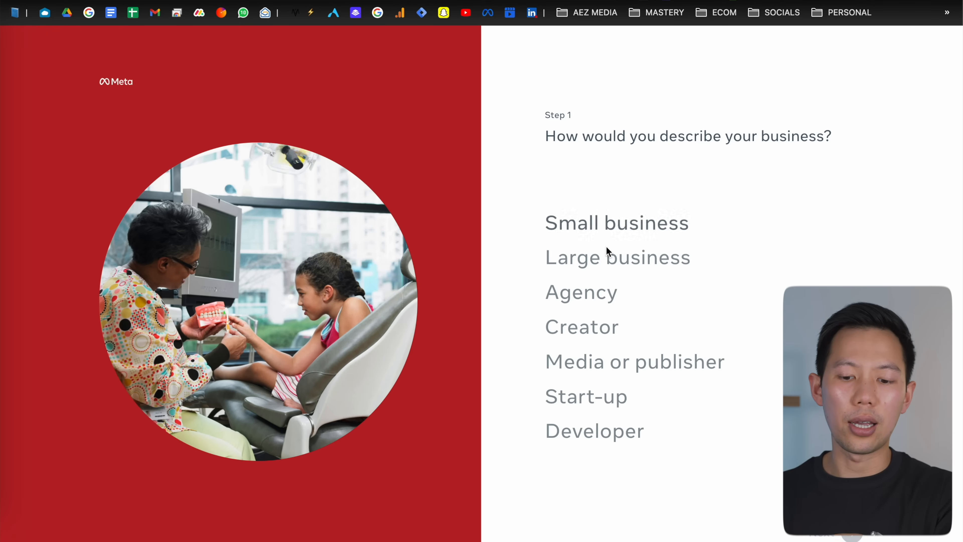
pyautogui.click(595, 223)
pyautogui.click(843, 537)
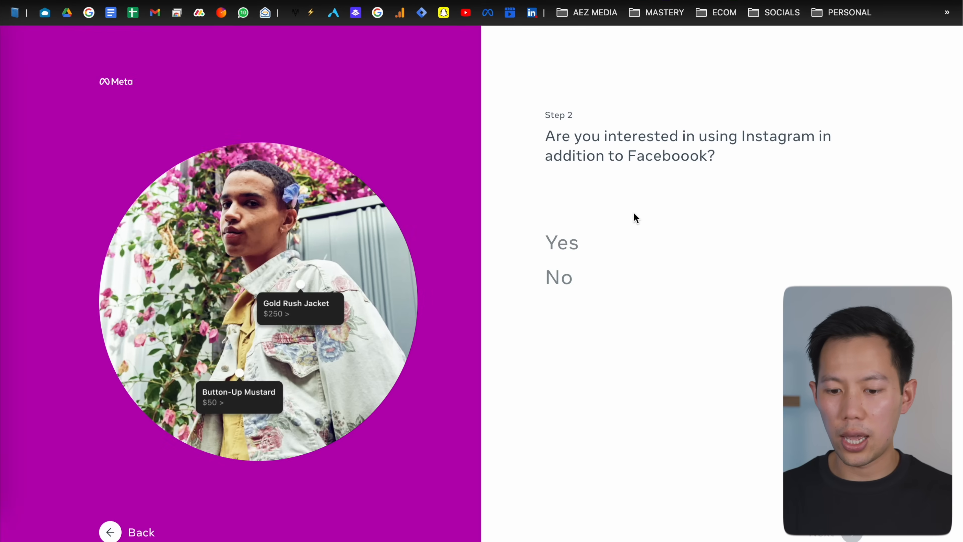
pyautogui.click(573, 247)
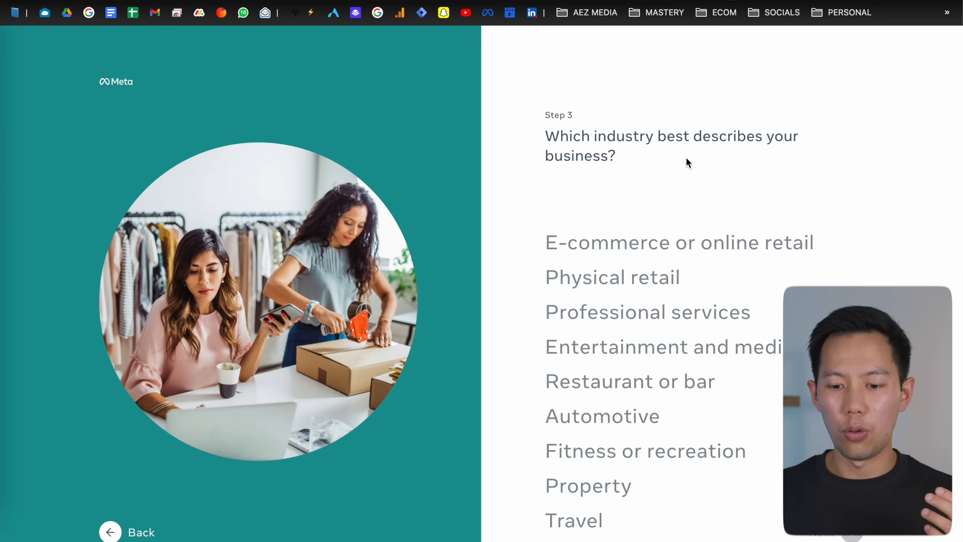
pyautogui.scroll(-1, 678, 174)
pyautogui.click(662, 213)
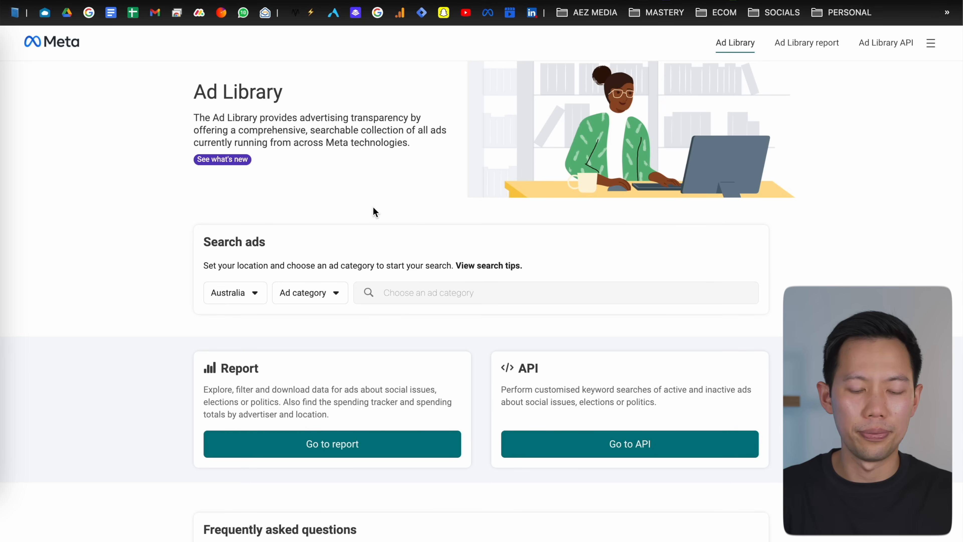
# Step: In the Ad Library search, set the country to All and the ad category to All ads
pyautogui.scroll(-1, 365, 211)
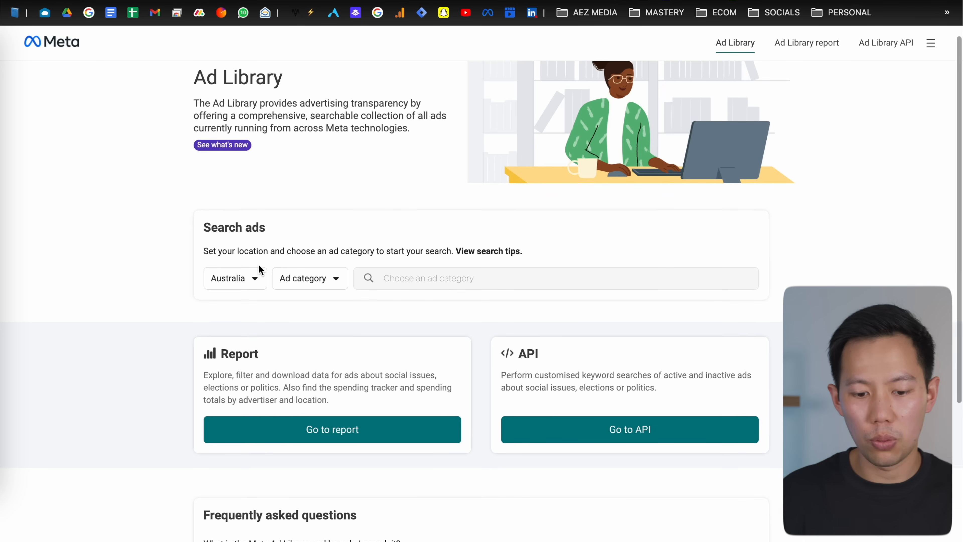
pyautogui.click(255, 278)
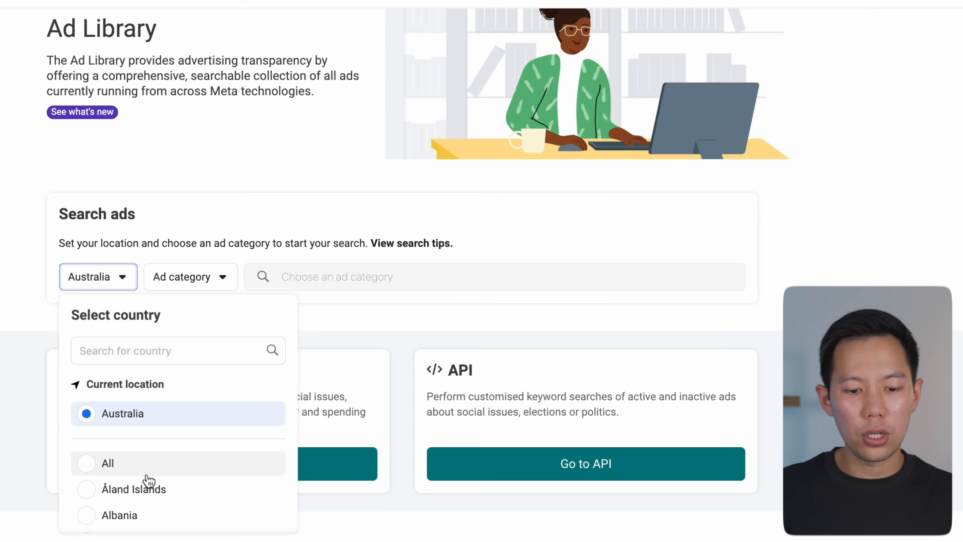
pyautogui.click(142, 471)
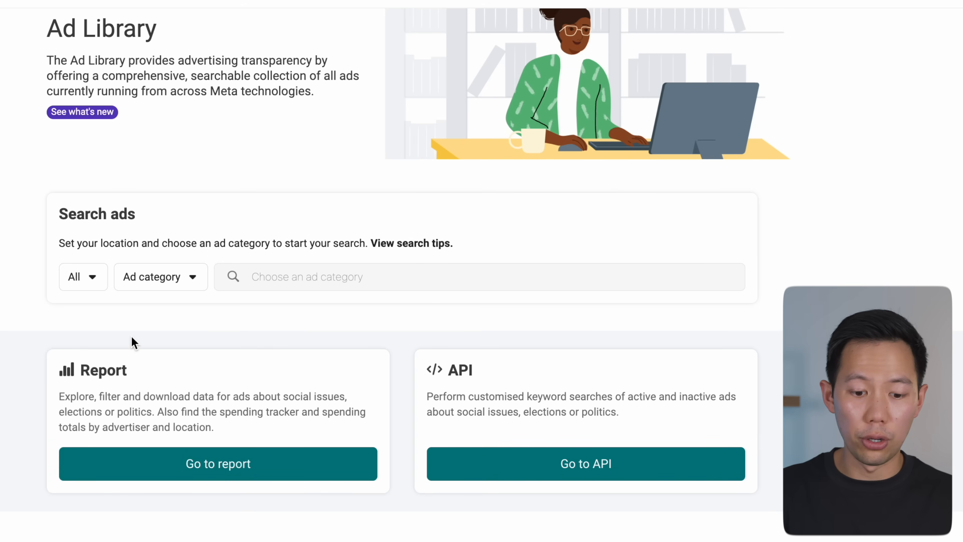
pyautogui.click(141, 286)
pyautogui.click(179, 352)
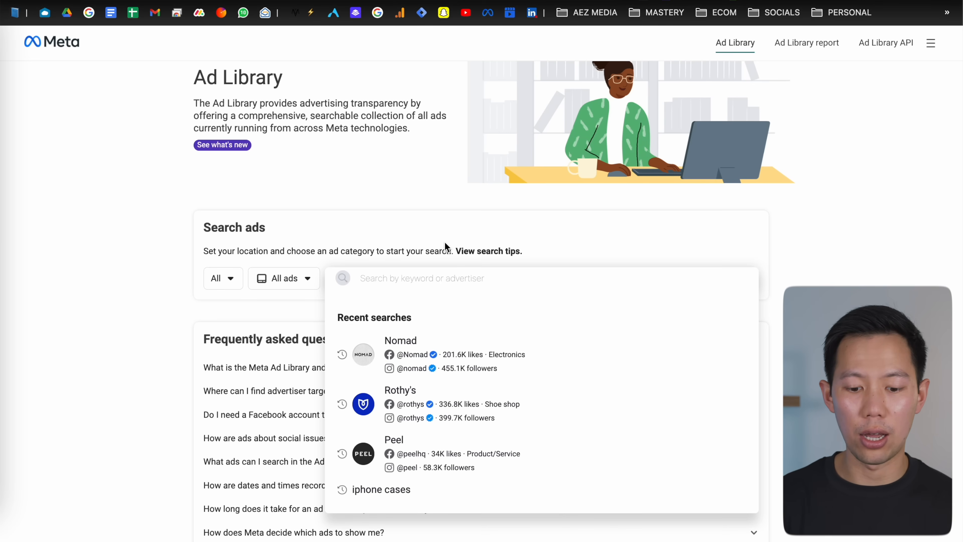
# Step: Open Nomad's ads from the recent searches and browse its ads launched in December 2022
pyautogui.click(435, 359)
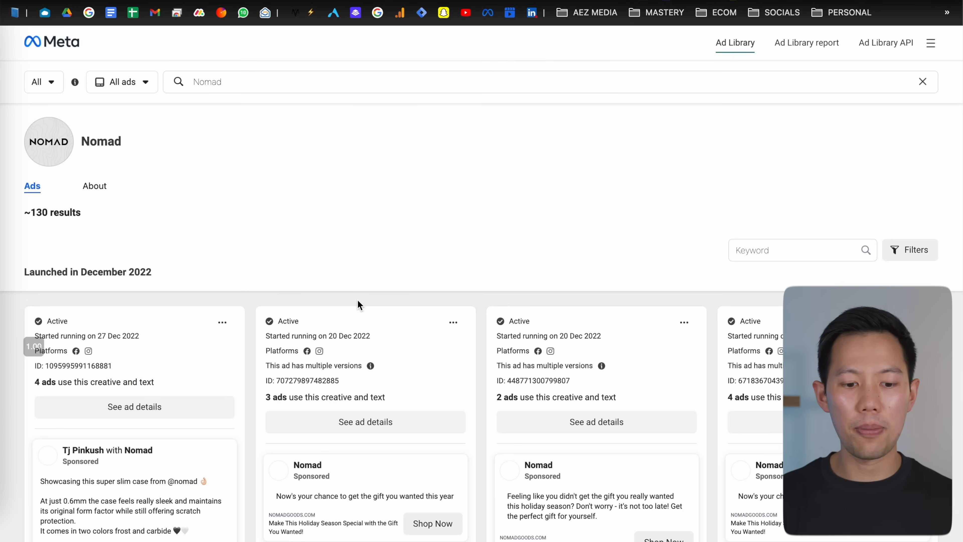
pyautogui.scroll(-3, 236, 231)
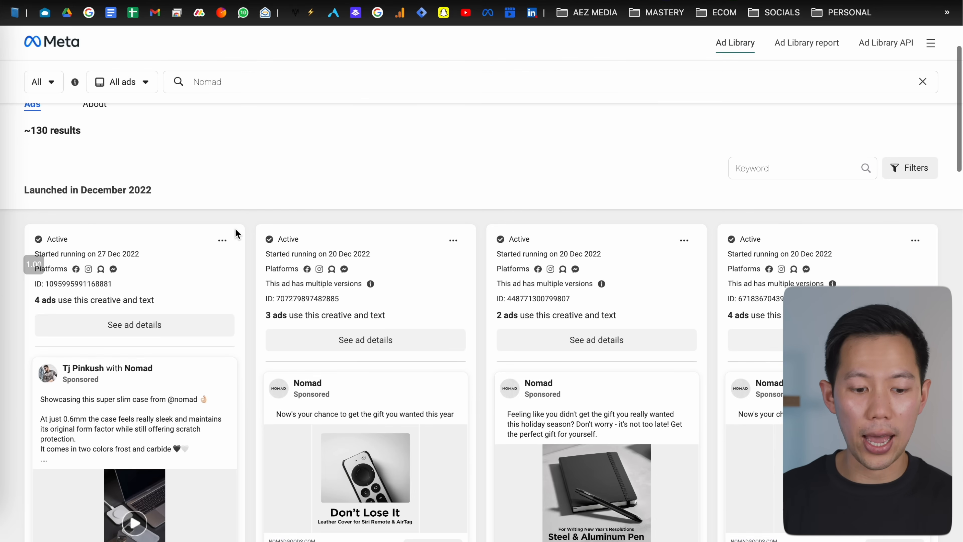
pyautogui.scroll(3, 245, 230)
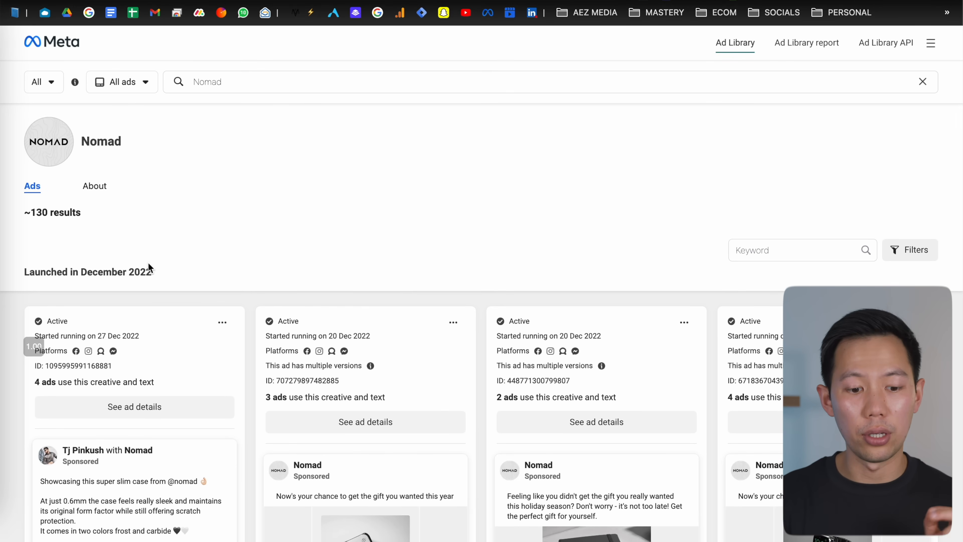
pyautogui.scroll(-2, 200, 275)
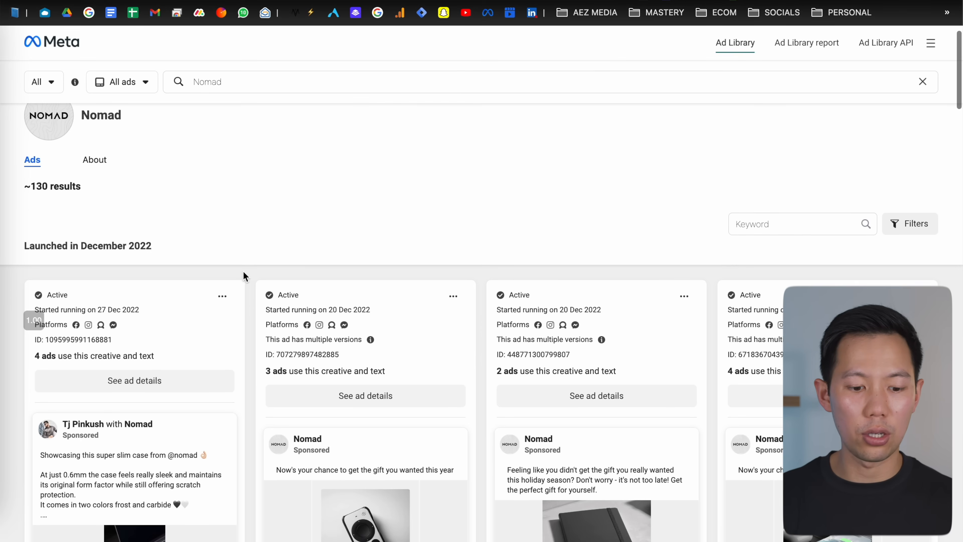
pyautogui.scroll(-4, 243, 270)
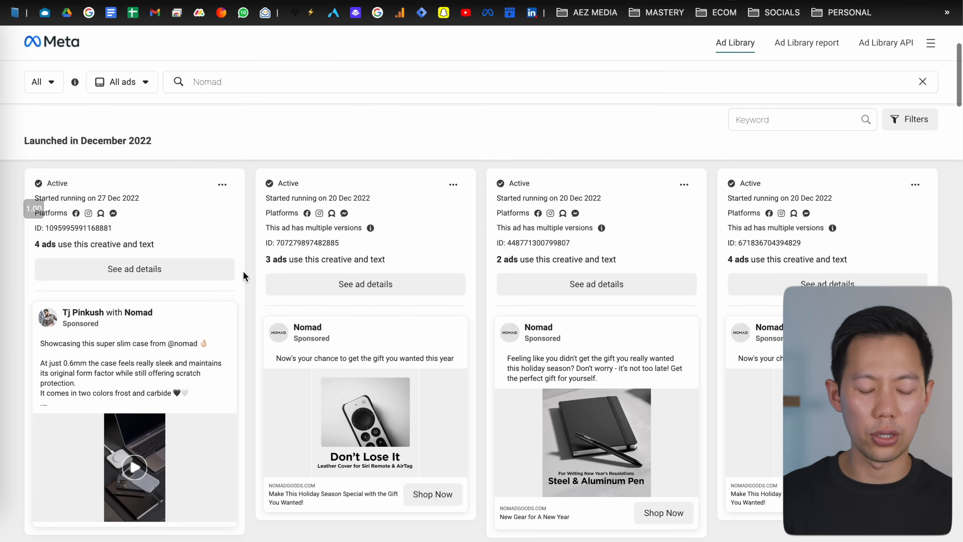
pyautogui.scroll(1, 243, 271)
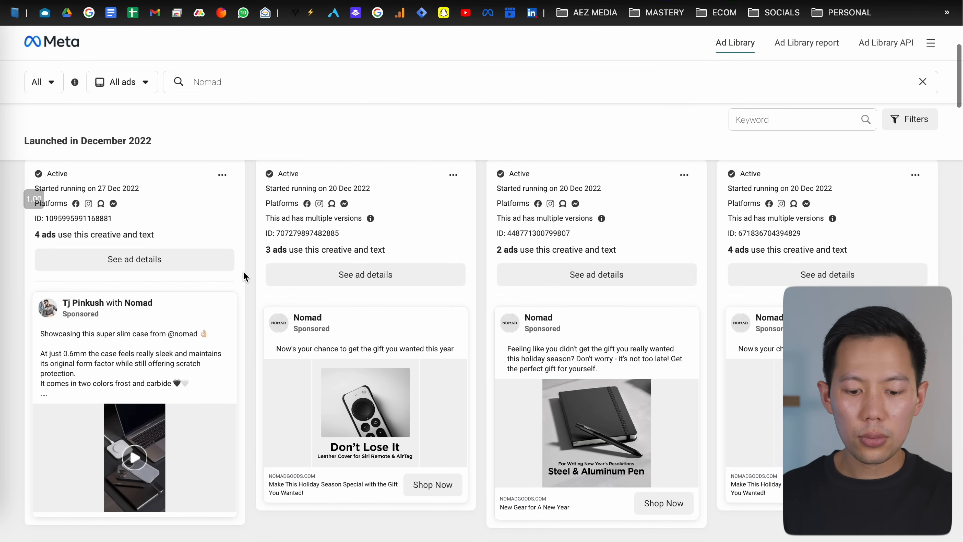
# Step: Inspect the details of Nomad's first slim-case ad, then return to the search results
pyautogui.click(179, 253)
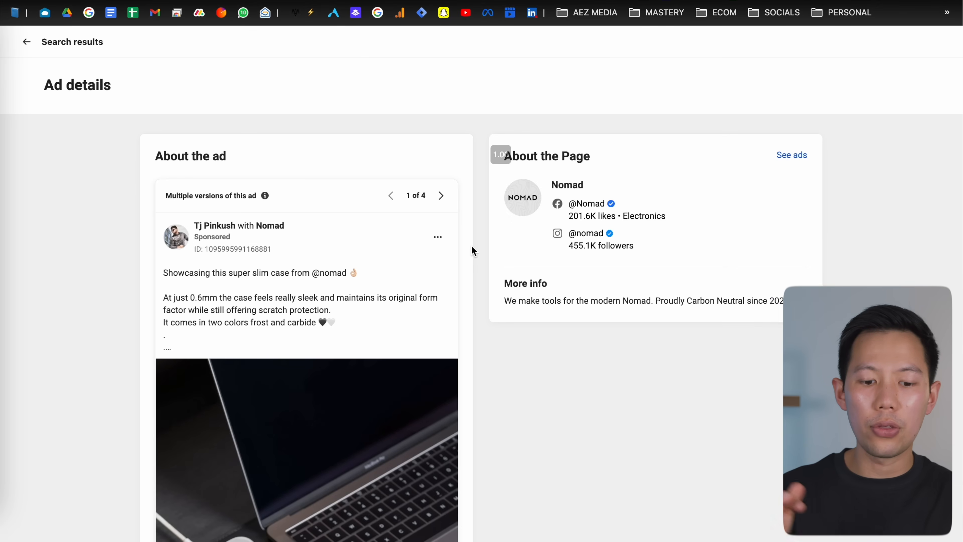
pyautogui.scroll(-6, 472, 249)
pyautogui.scroll(-5, 471, 248)
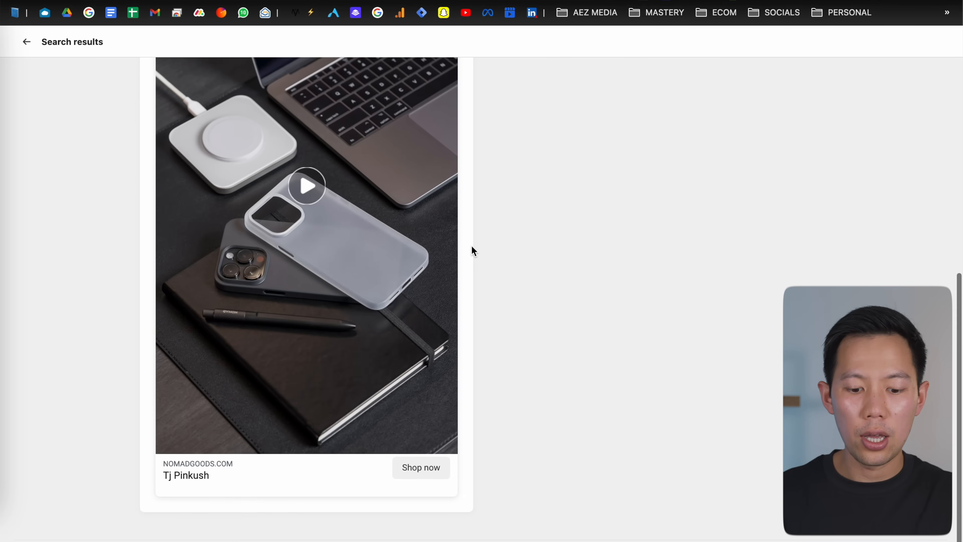
pyautogui.scroll(10, 408, 286)
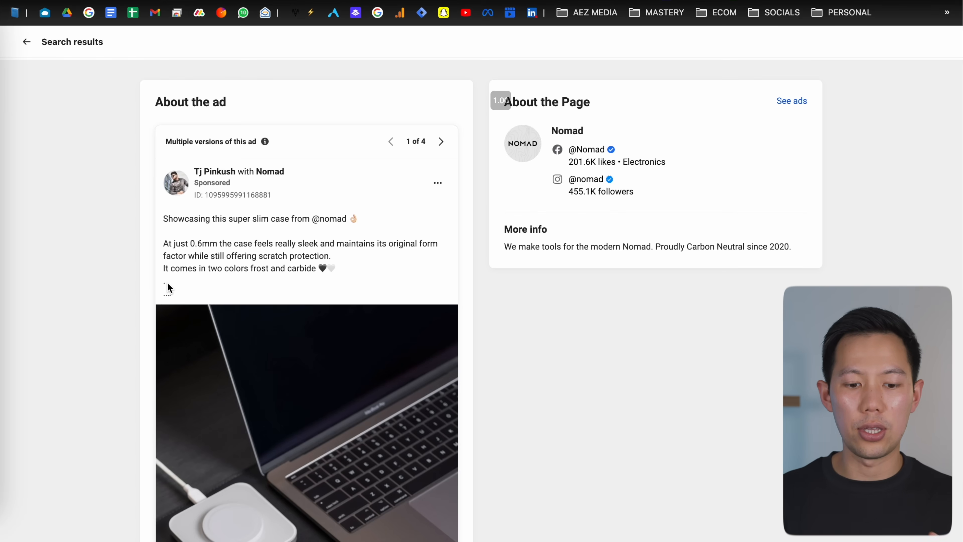
pyautogui.scroll(-1, 167, 287)
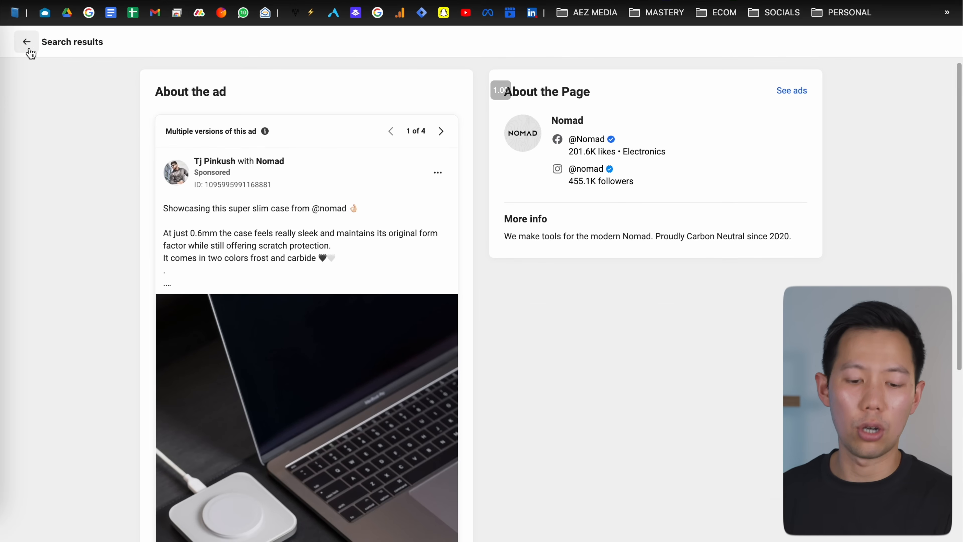
pyautogui.click(27, 43)
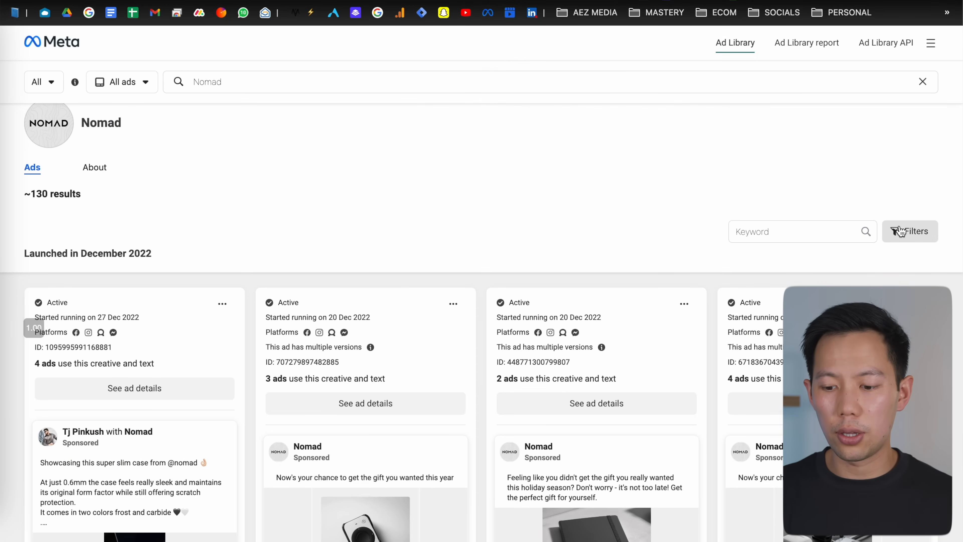
# Step: Review the ad filter options for language, platform, media type and impression dates, then close the filters without applying any
pyautogui.click(913, 242)
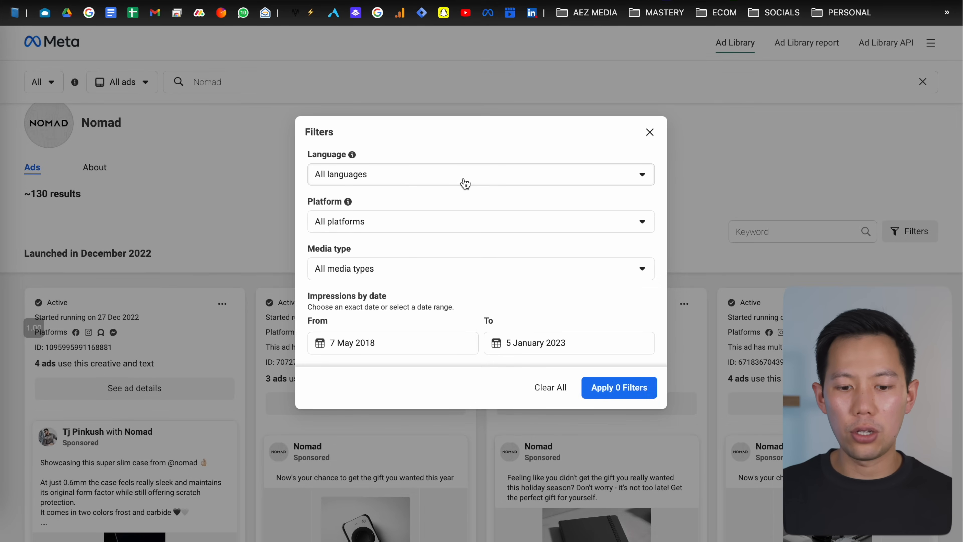
pyautogui.scroll(-1, 462, 183)
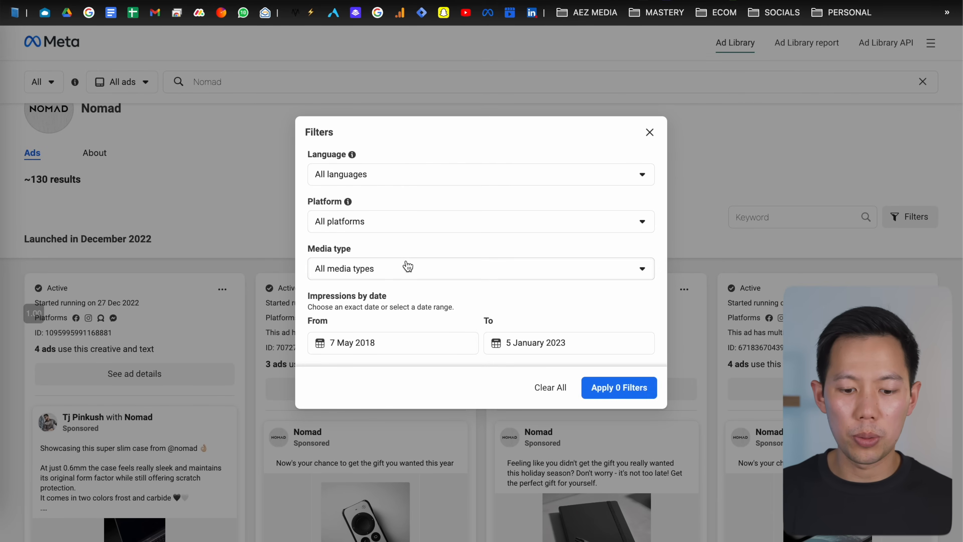
pyautogui.click(405, 271)
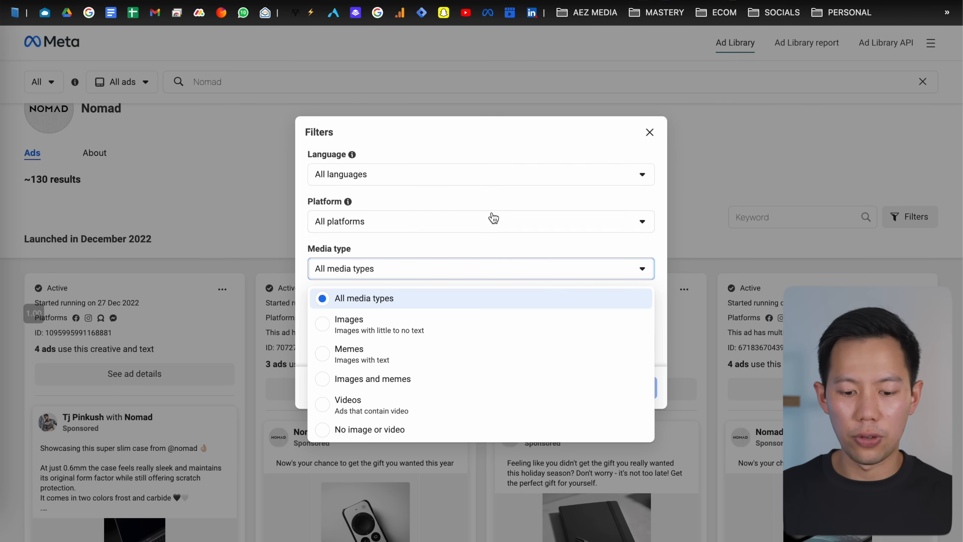
pyautogui.click(466, 157)
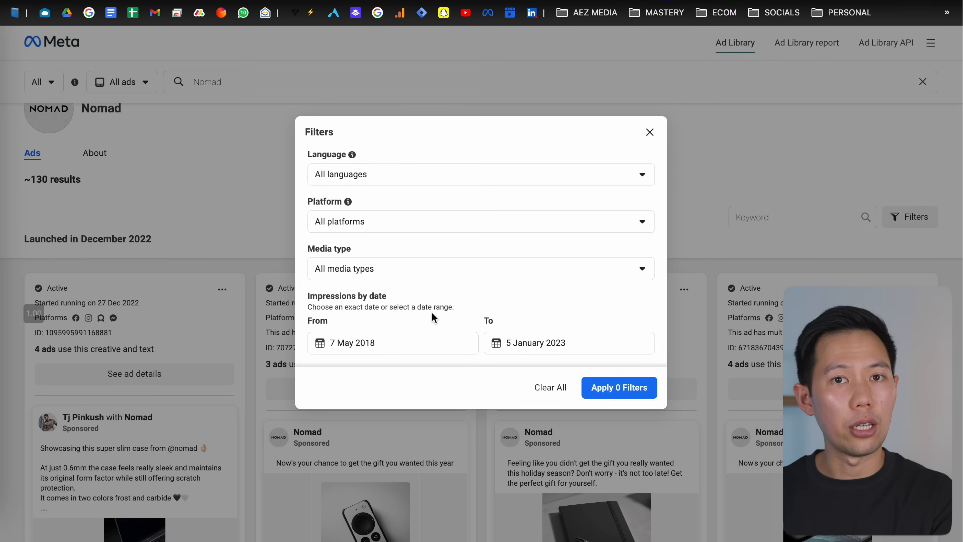
pyautogui.click(650, 132)
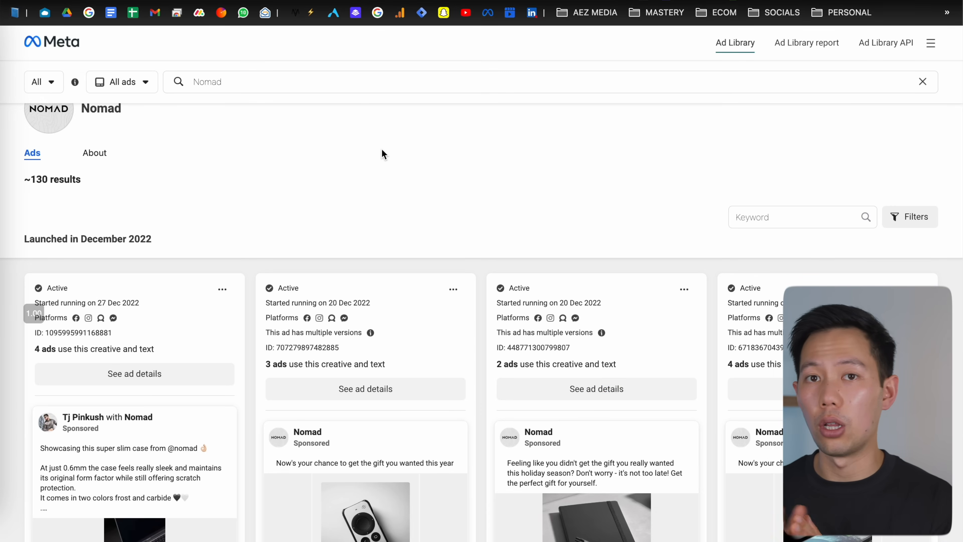
# Step: Scroll through Nomad's older ads down to those launched in January 2022
pyautogui.scroll(-20, 372, 165)
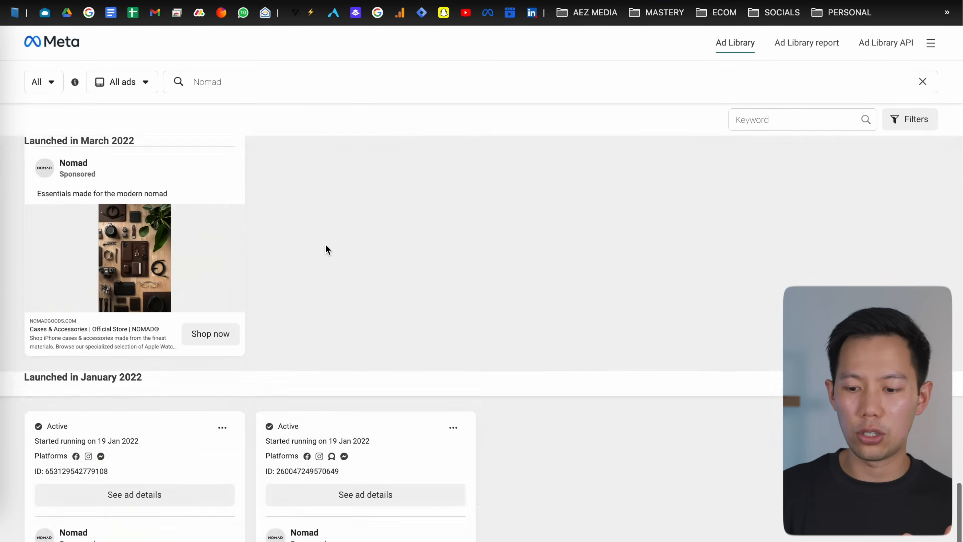
pyautogui.scroll(-8, 325, 244)
pyautogui.scroll(6, 292, 278)
pyautogui.scroll(-4, 292, 279)
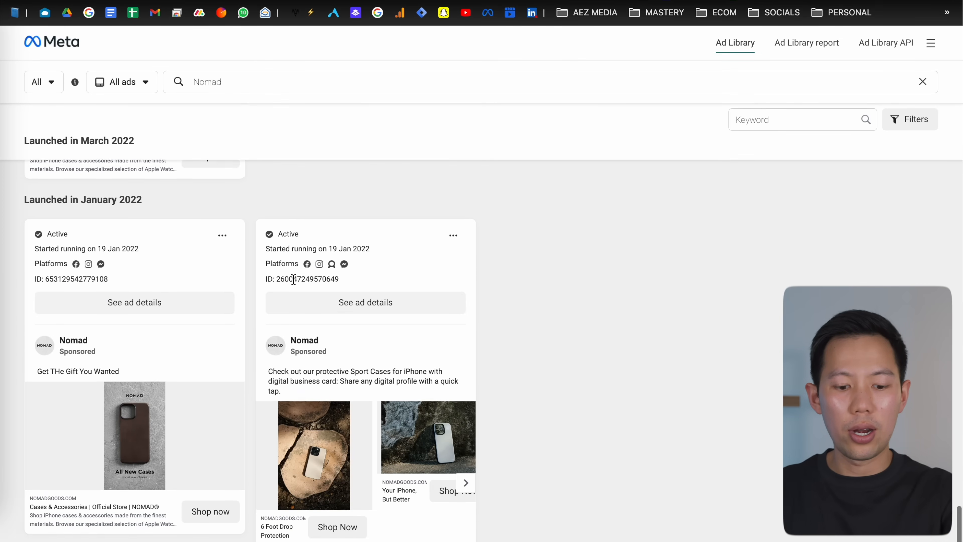
pyautogui.scroll(-1, 294, 279)
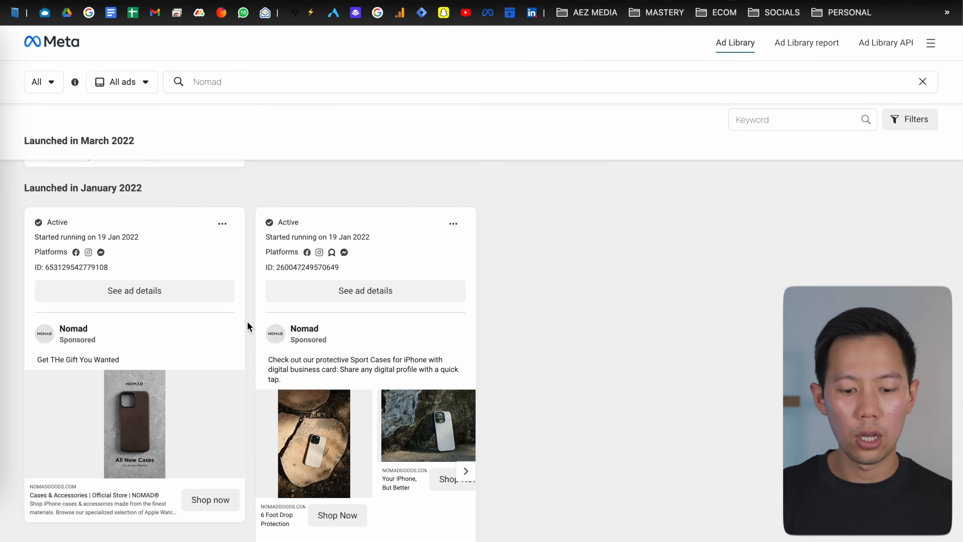
pyautogui.scroll(-1, 246, 321)
pyautogui.scroll(-1, 247, 321)
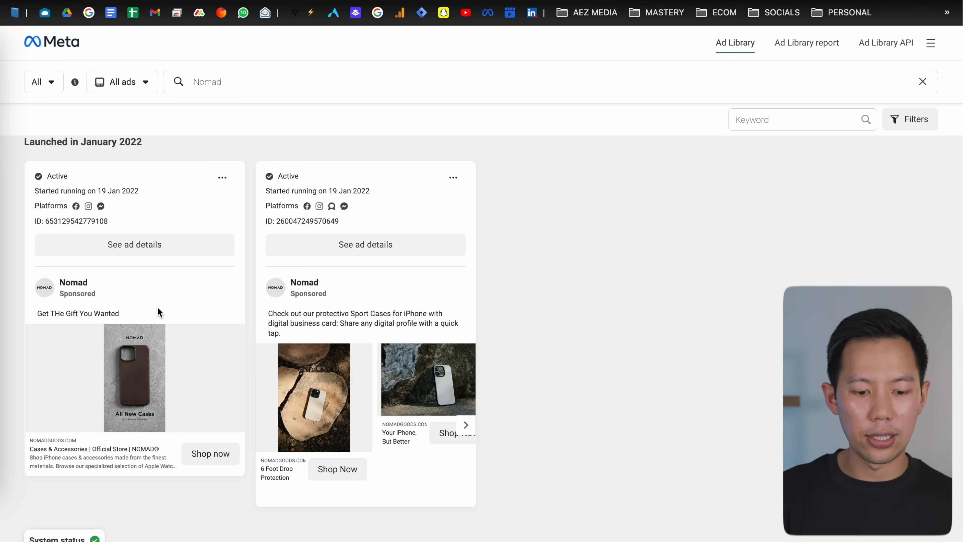
# Step: Inspect the details of Nomad's "Get THe Gift You Wanted" case ad, then return to the search results
pyautogui.click(151, 250)
pyautogui.scroll(-2, 271, 258)
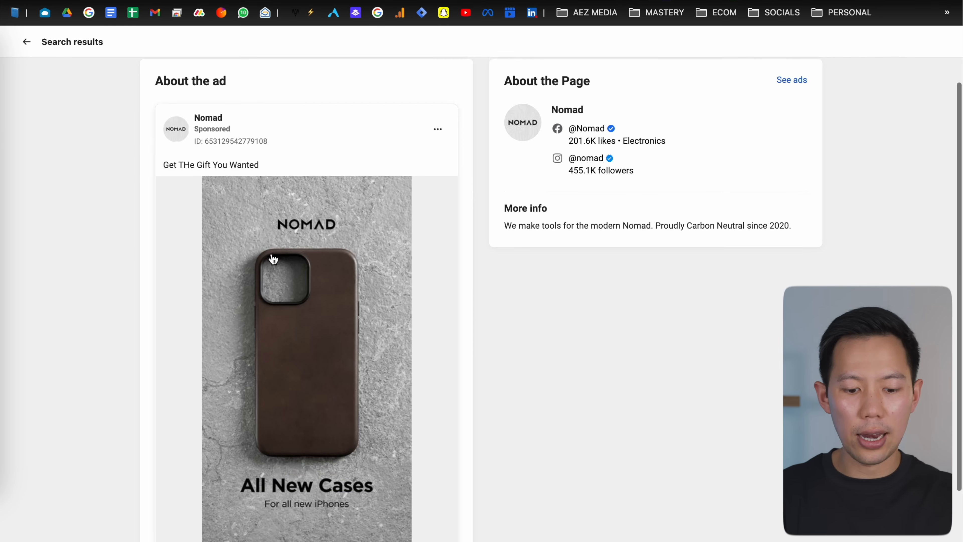
pyautogui.scroll(-1, 269, 259)
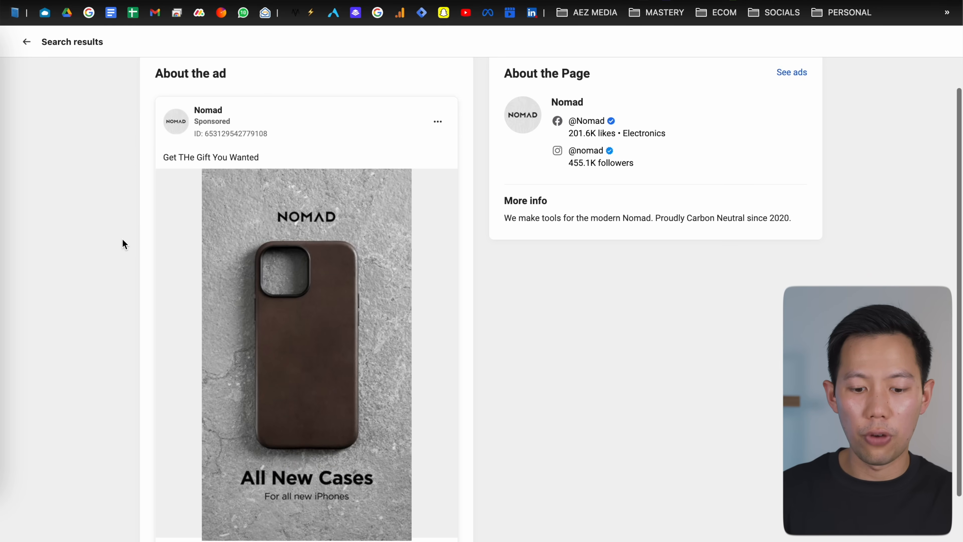
pyautogui.scroll(-5, 122, 241)
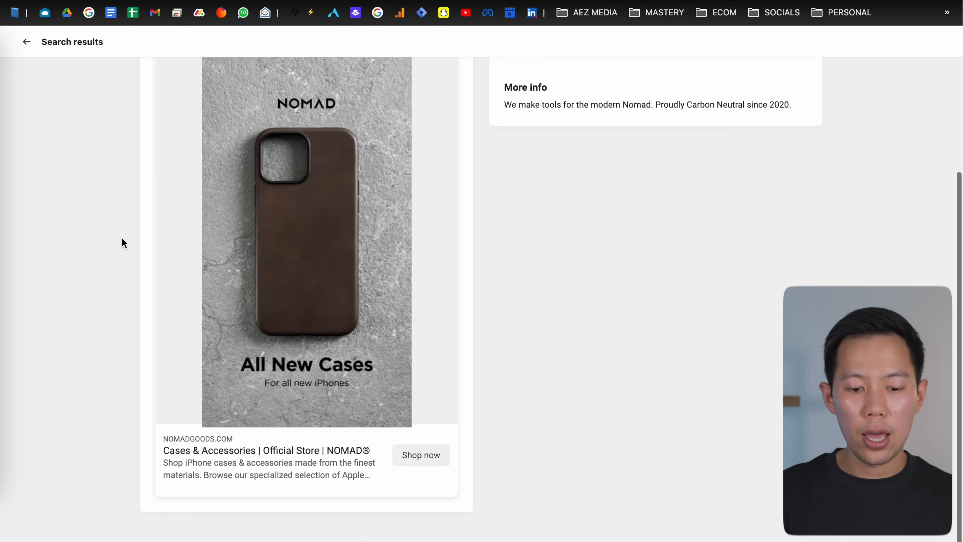
pyautogui.scroll(7, 119, 250)
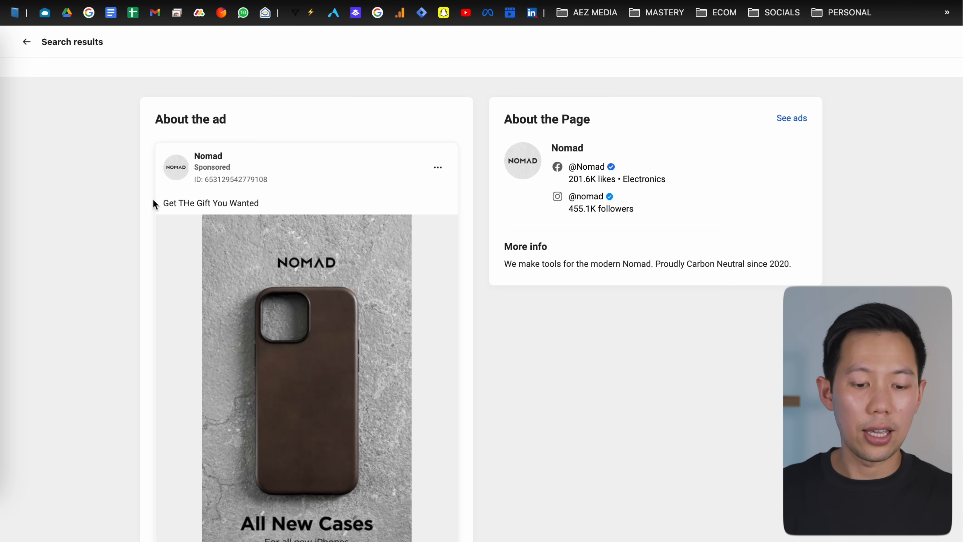
pyautogui.click(32, 53)
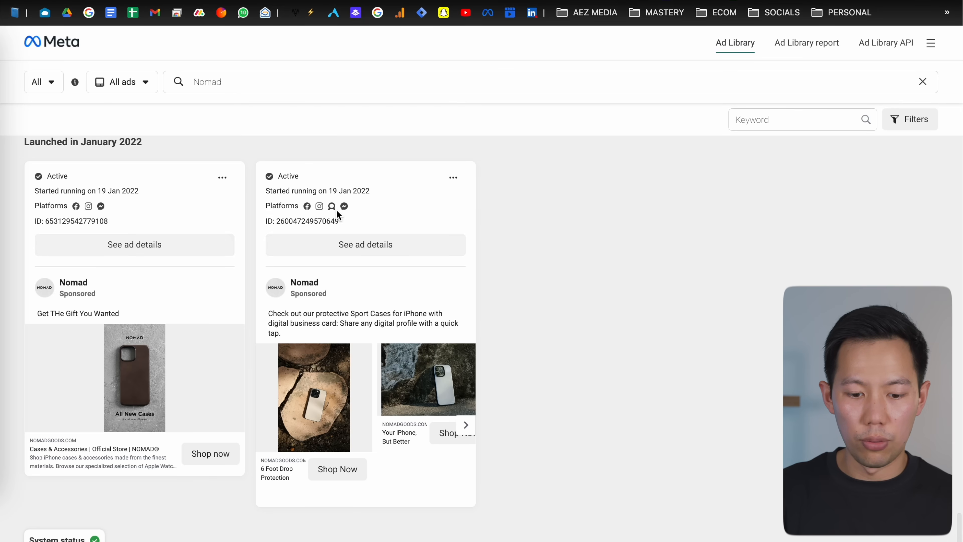
# Step: Open Nomad's Sport Cases carousel ad, browse its carousel cards, then return to the results
pyautogui.click(357, 244)
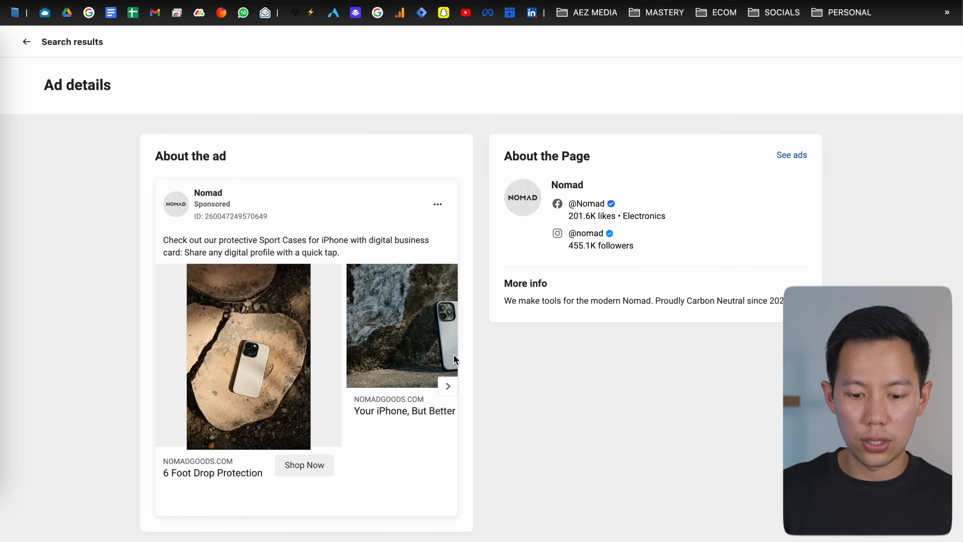
pyautogui.click(448, 386)
pyautogui.click(448, 385)
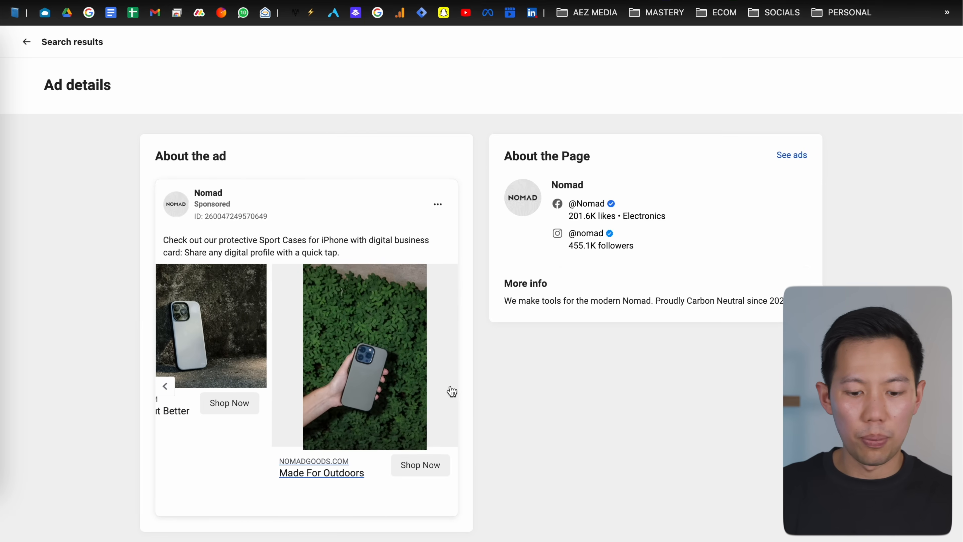
pyautogui.click(167, 386)
pyautogui.click(167, 385)
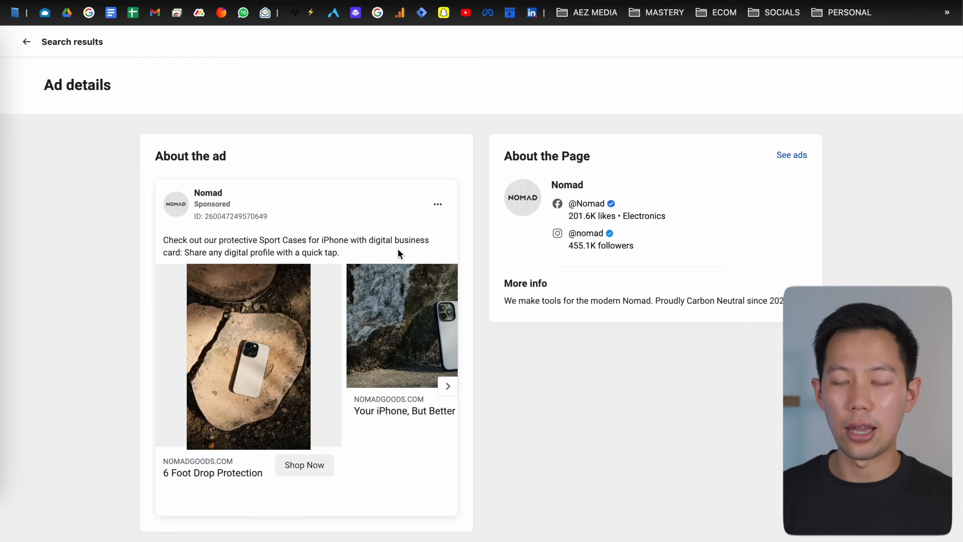
pyautogui.click(26, 42)
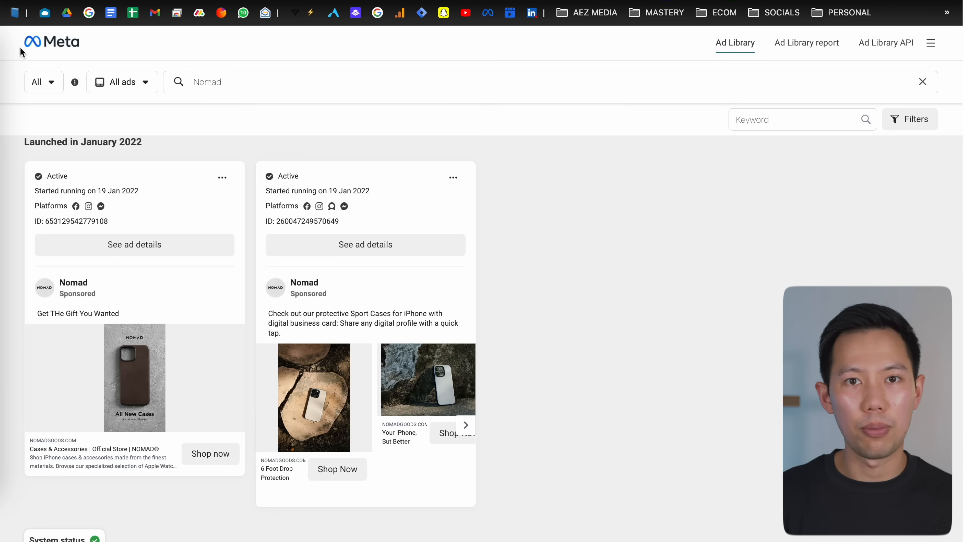
pyautogui.scroll(-15, 207, 263)
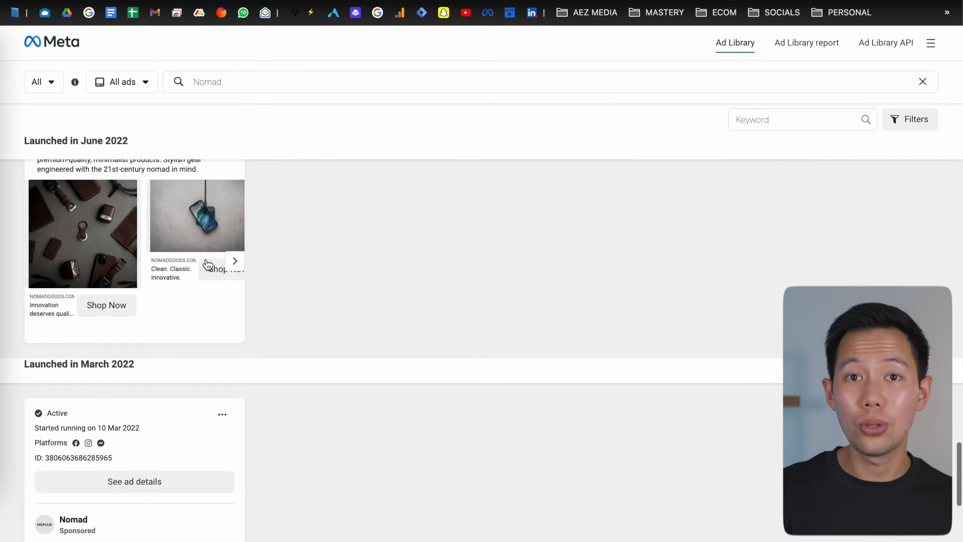
pyautogui.scroll(15, 207, 264)
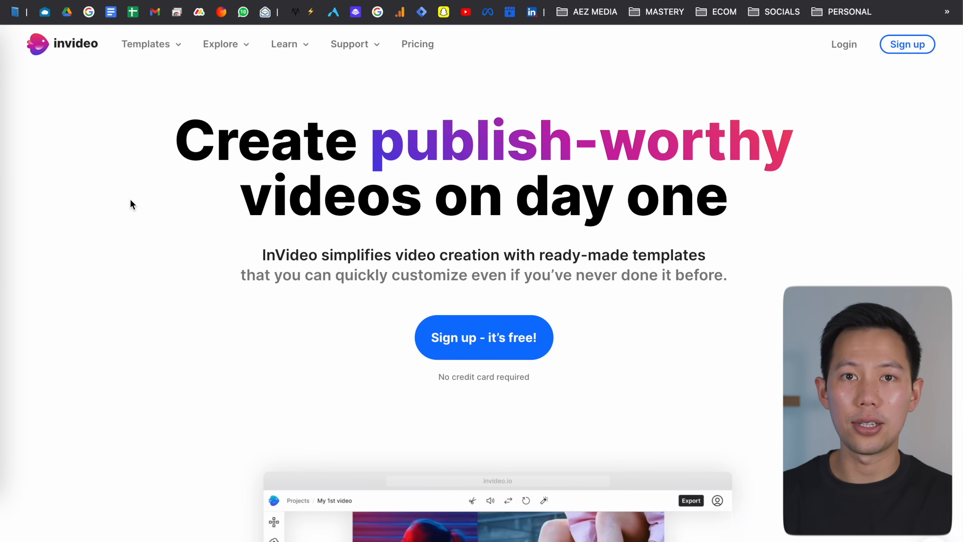
pyautogui.scroll(-4, 131, 200)
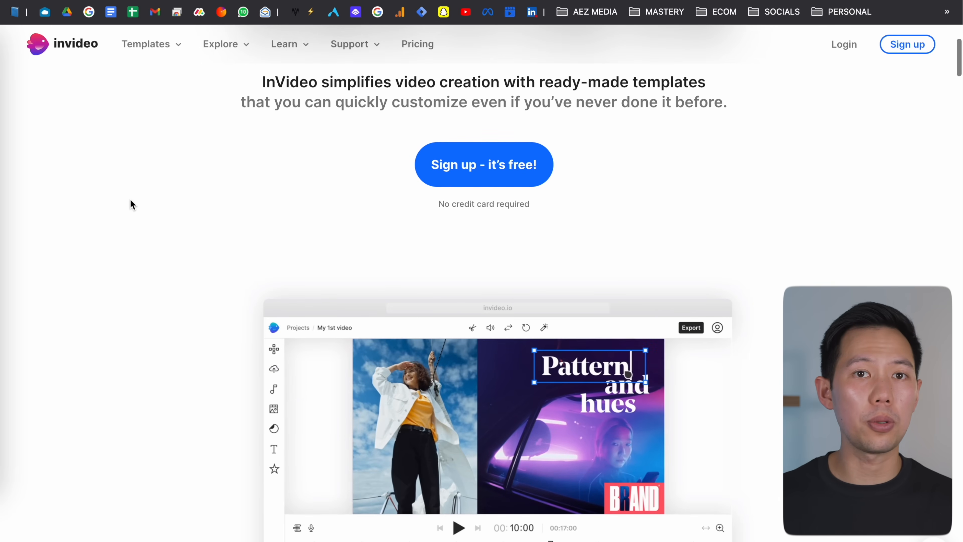
pyautogui.scroll(-2, 131, 200)
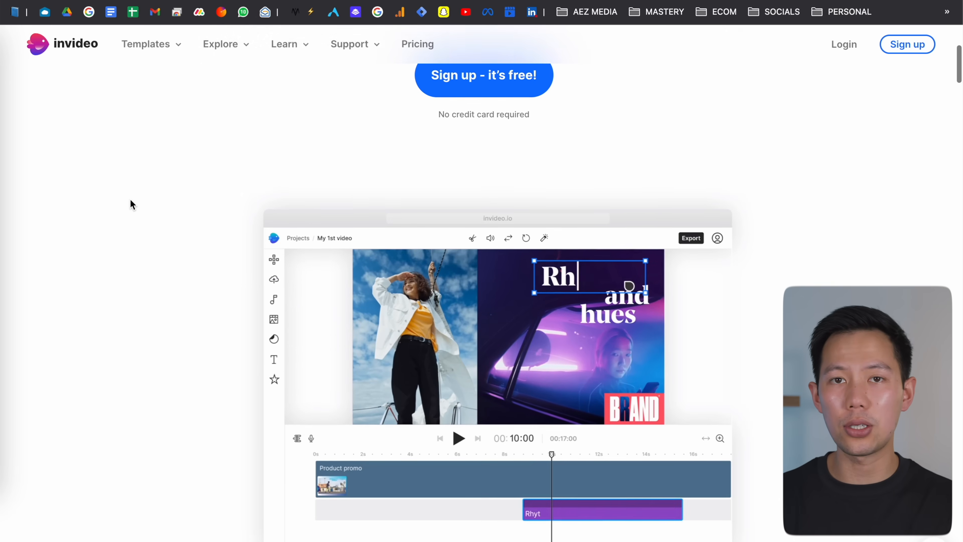
pyautogui.scroll(6, 130, 199)
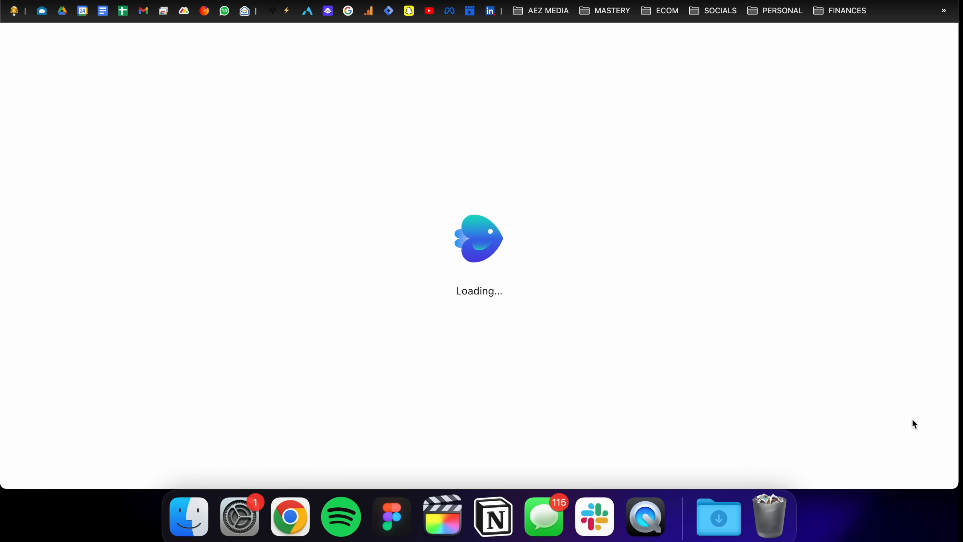
pyautogui.click(297, 147)
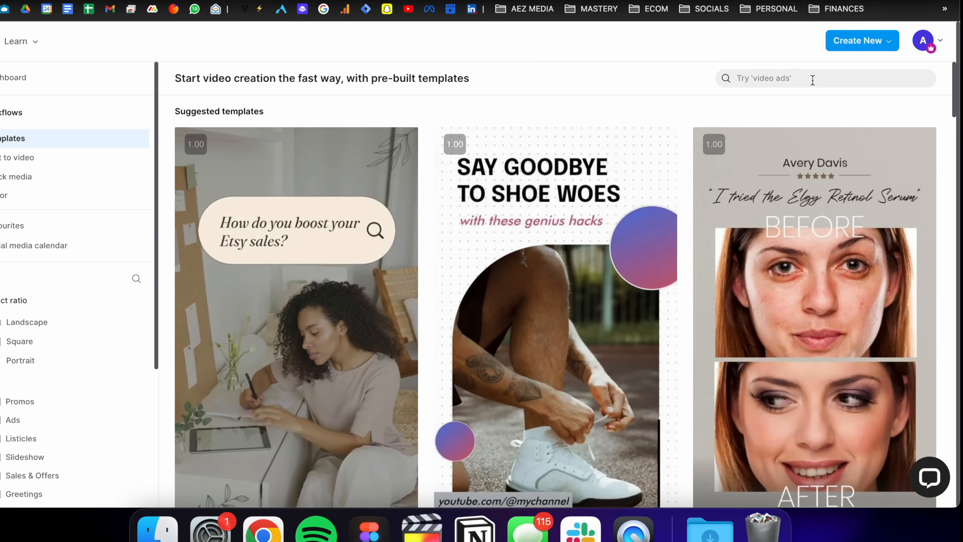
# Step: Search the InVideo templates for tech accessories and browse the matching templates
pyautogui.click(812, 79)
pyautogui.write('tech')
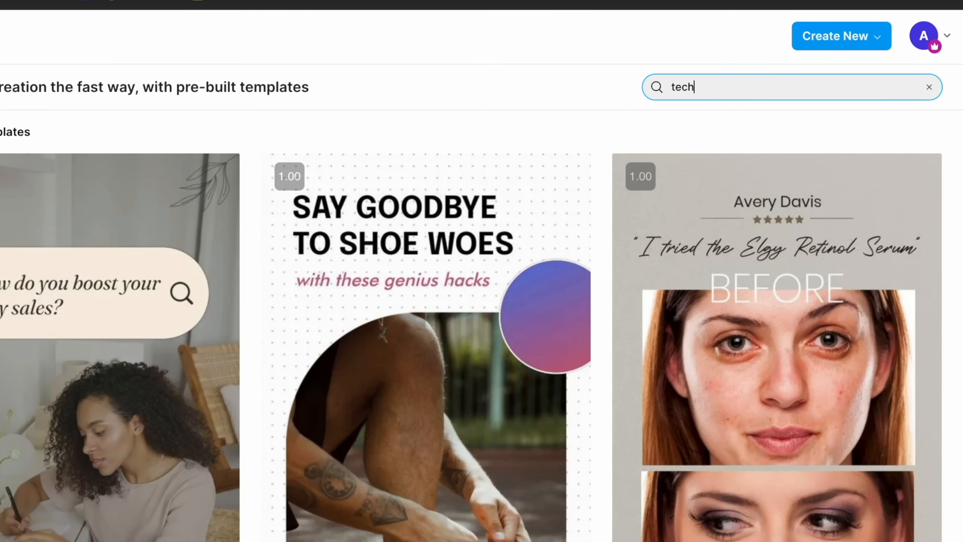
pyautogui.write(' accessories')
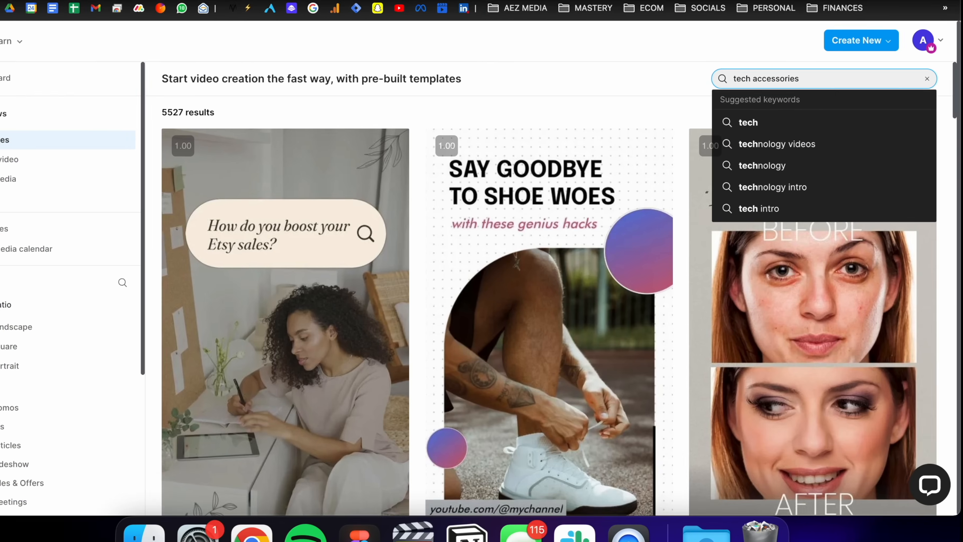
pyautogui.press('Return')
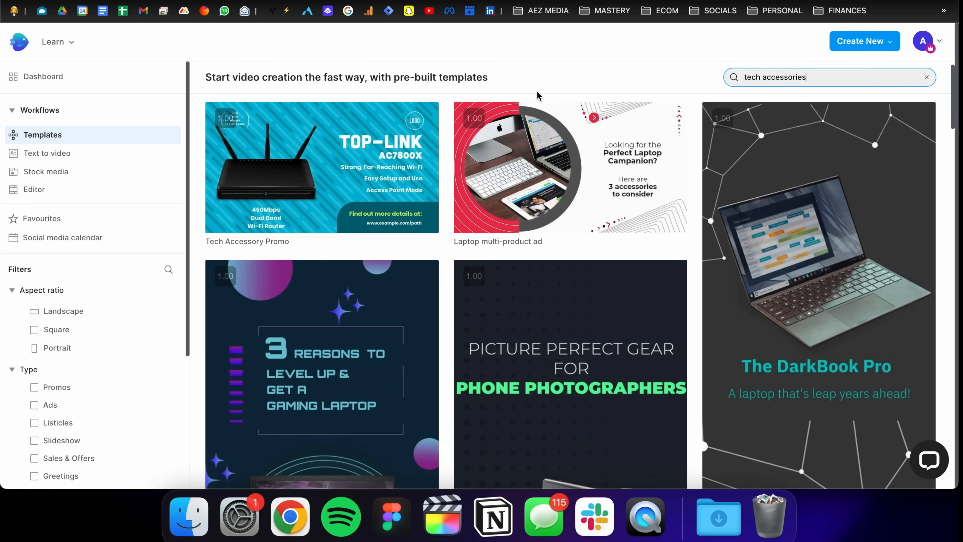
pyautogui.scroll(-8, 463, 208)
pyautogui.scroll(-20, 464, 208)
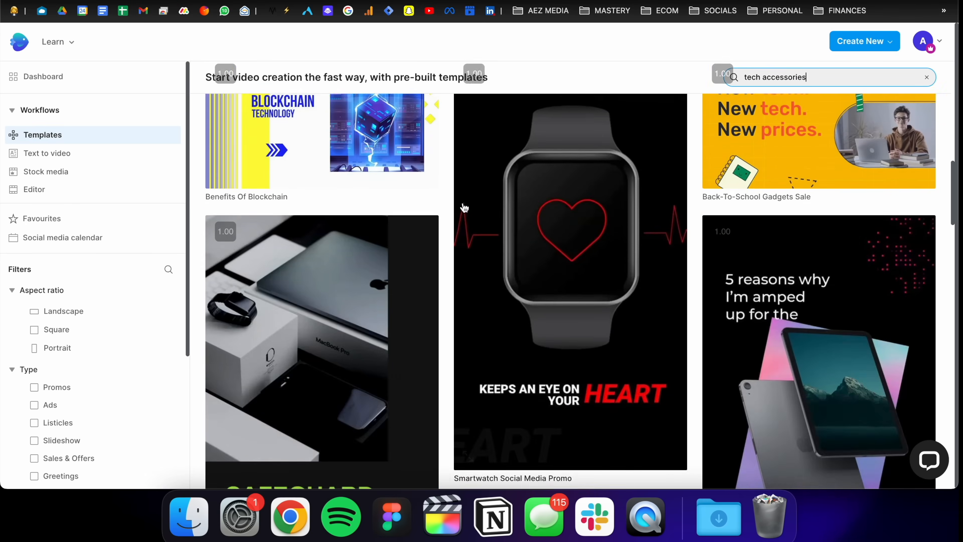
pyautogui.scroll(-3, 452, 212)
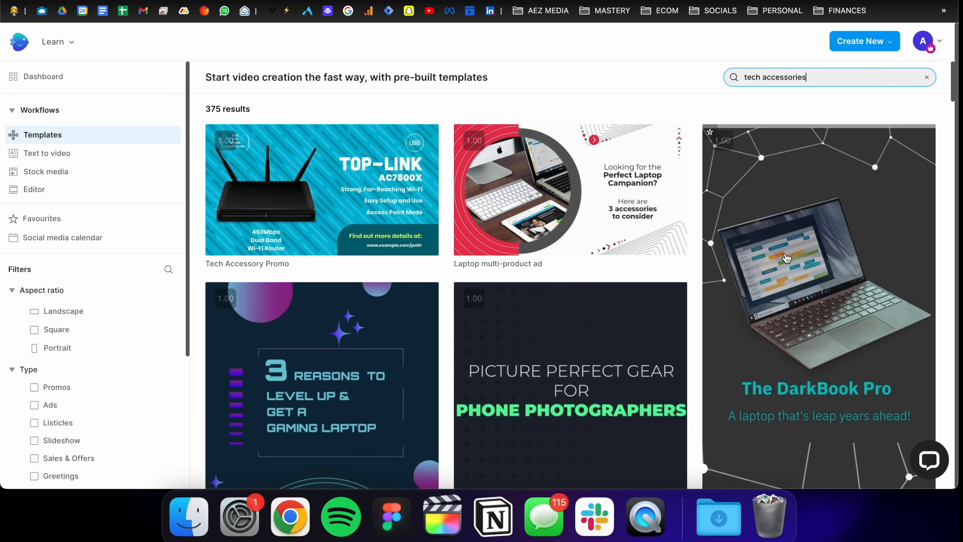
pyautogui.scroll(-2, 788, 265)
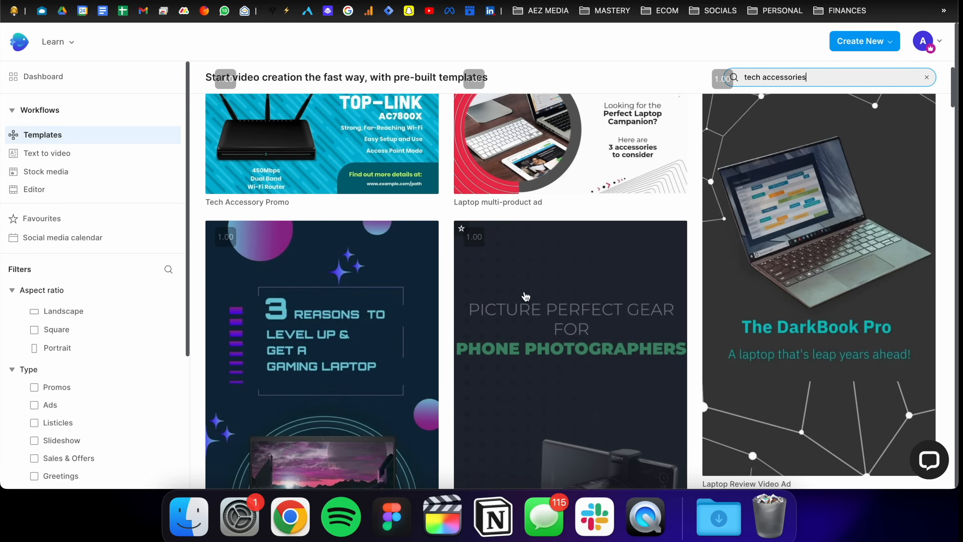
pyautogui.scroll(1, 789, 262)
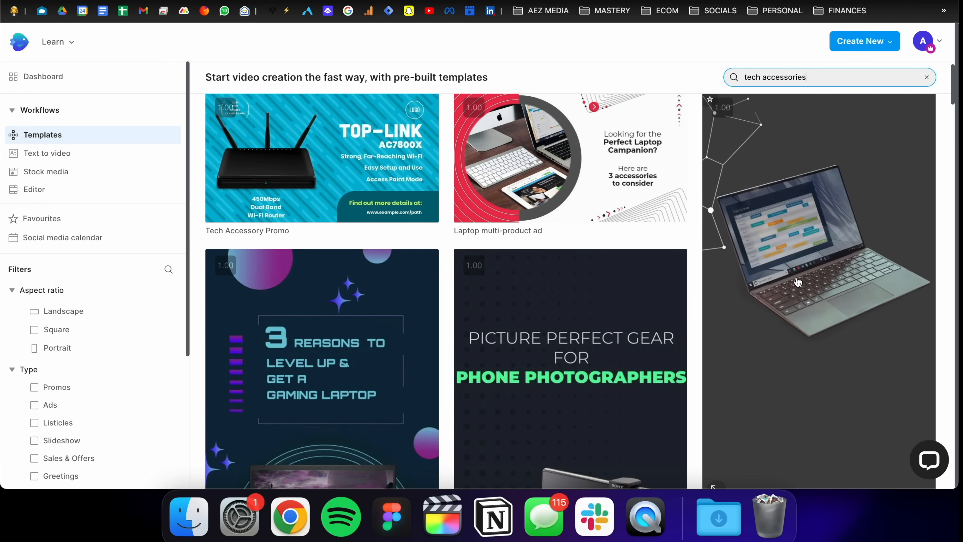
# Step: Open the Laptop Review Video Ad template and start a project from it in Portrait (9:16)
pyautogui.click(808, 286)
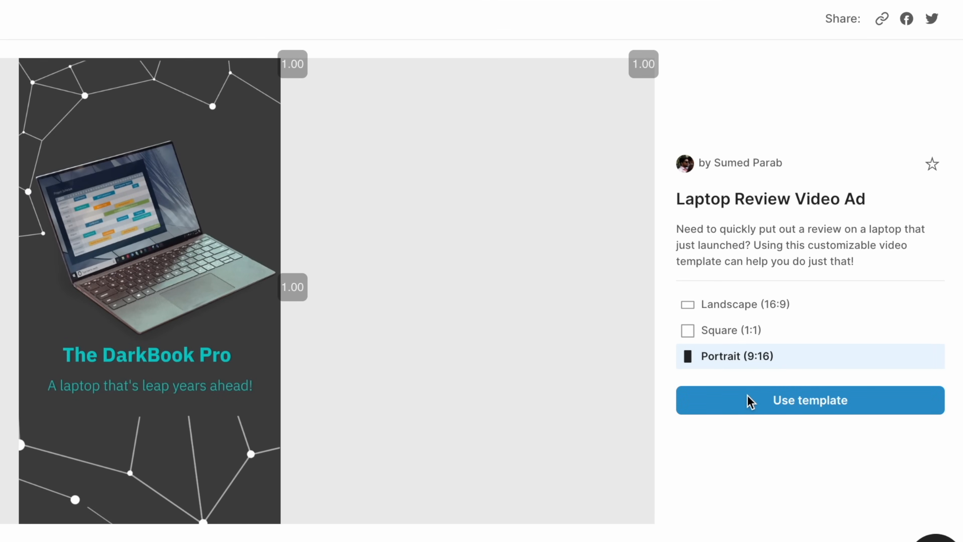
pyautogui.click(750, 401)
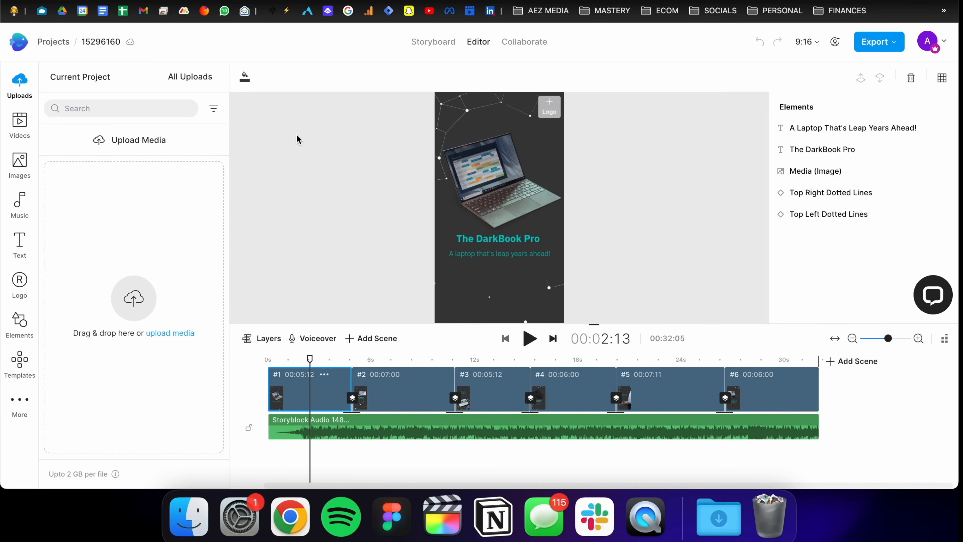
# Step: Upload all images from the IV - Tech Brand folder and place the Tech Vector Logo in the first scene
pyautogui.click(141, 306)
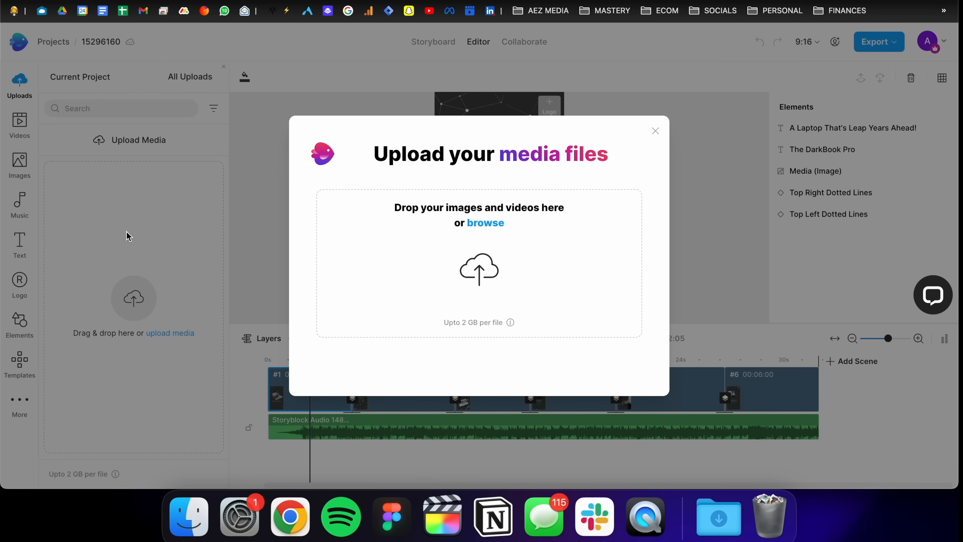
pyautogui.click(480, 276)
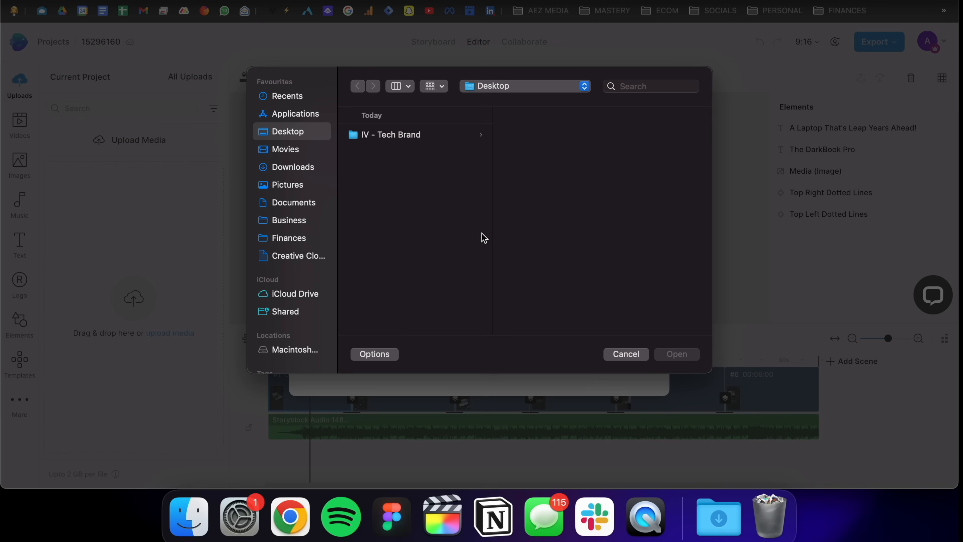
pyautogui.click(394, 141)
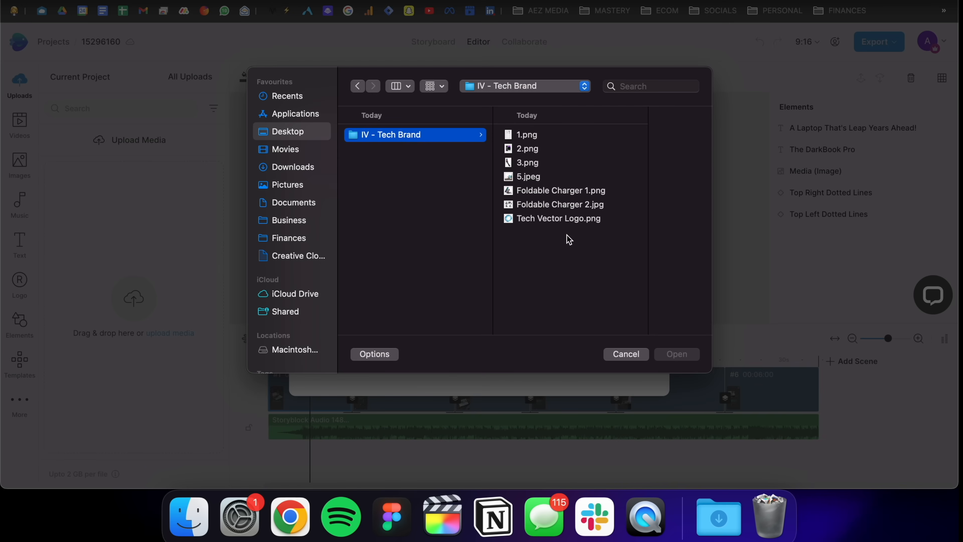
pyautogui.press('super+a')
pyautogui.click(676, 354)
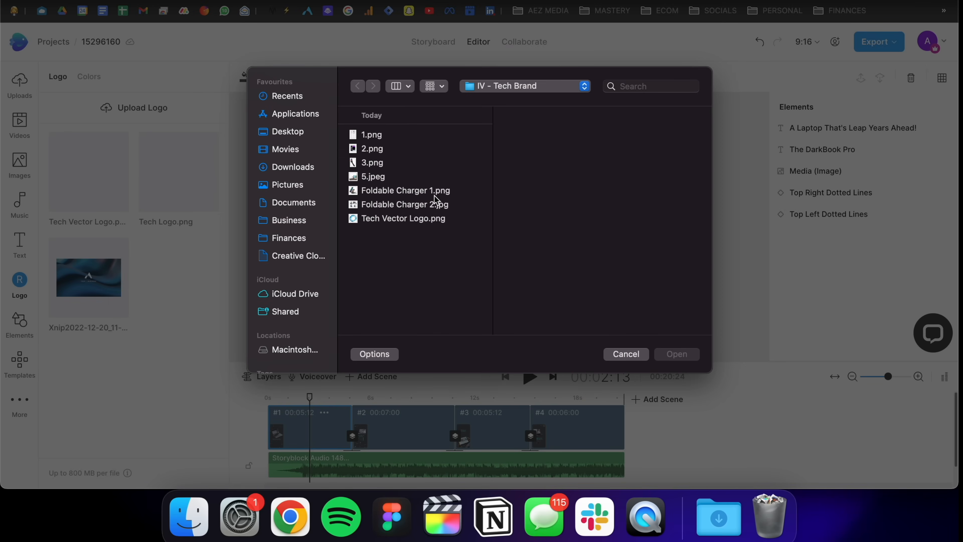
pyautogui.click(622, 354)
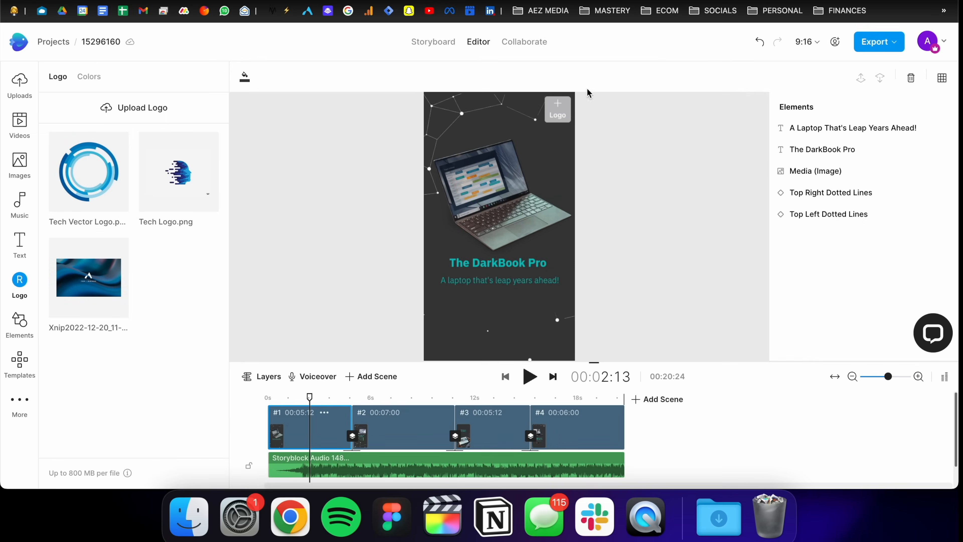
pyautogui.moveTo(93, 164); pyautogui.dragTo(556, 112)
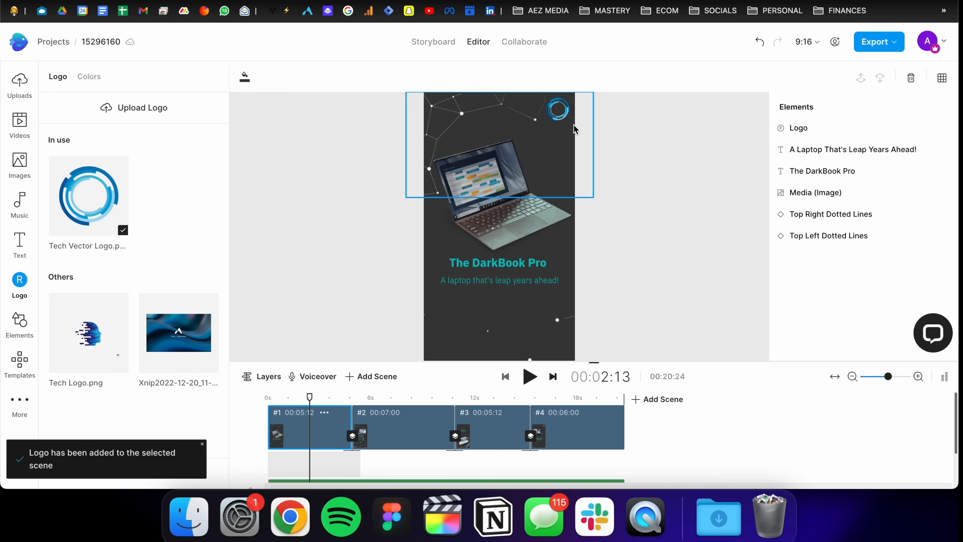
# Step: Replace the laptop image in the first scene with Foldable Charger 1.png
pyautogui.click(516, 206)
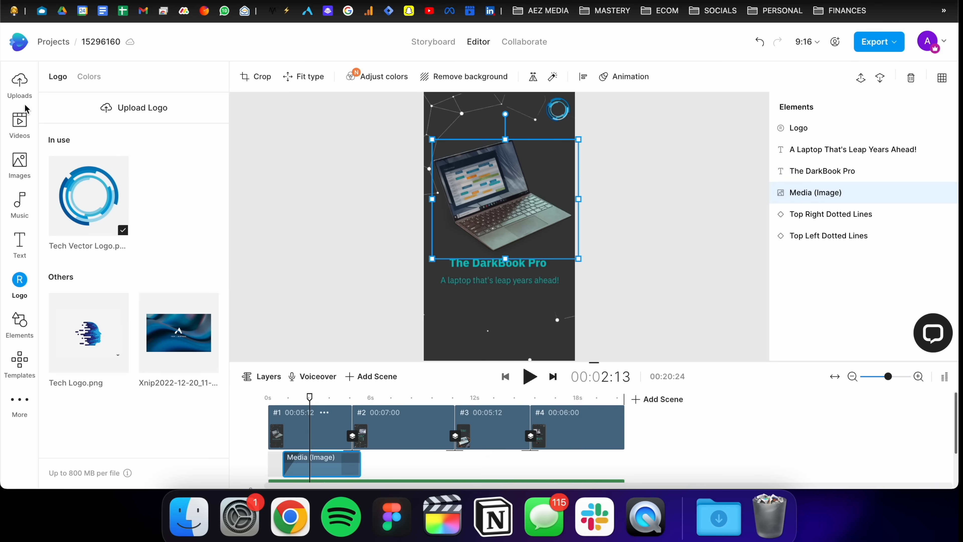
pyautogui.click(20, 83)
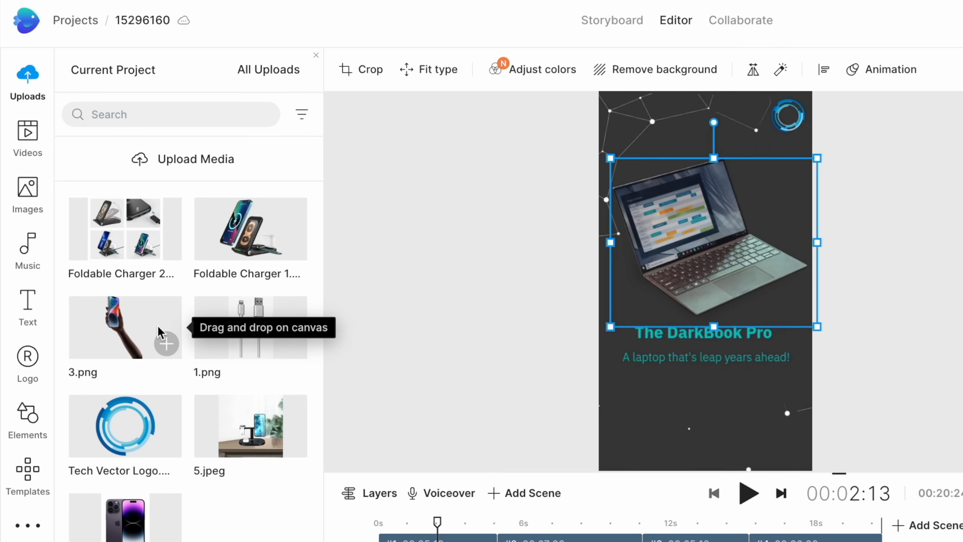
pyautogui.click(226, 239)
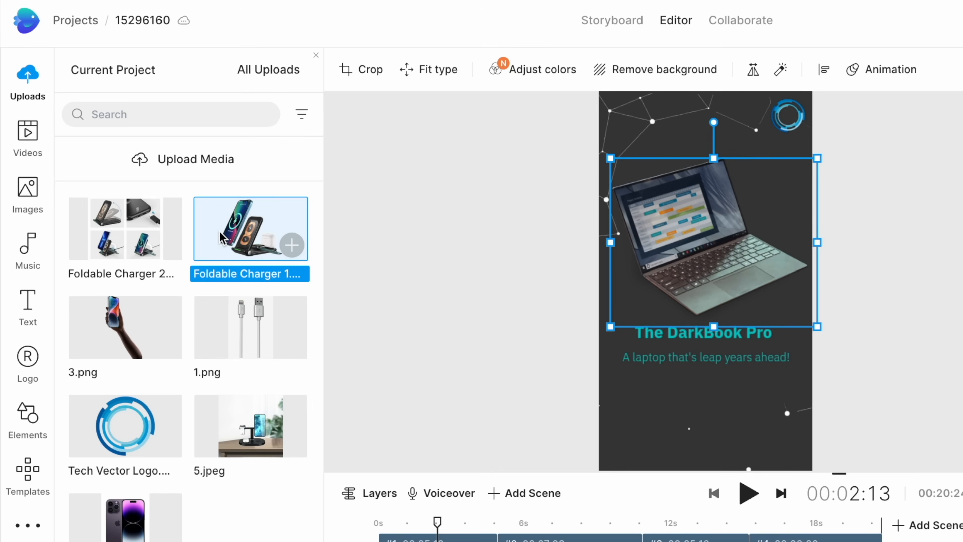
pyautogui.moveTo(226, 239); pyautogui.dragTo(777, 188)
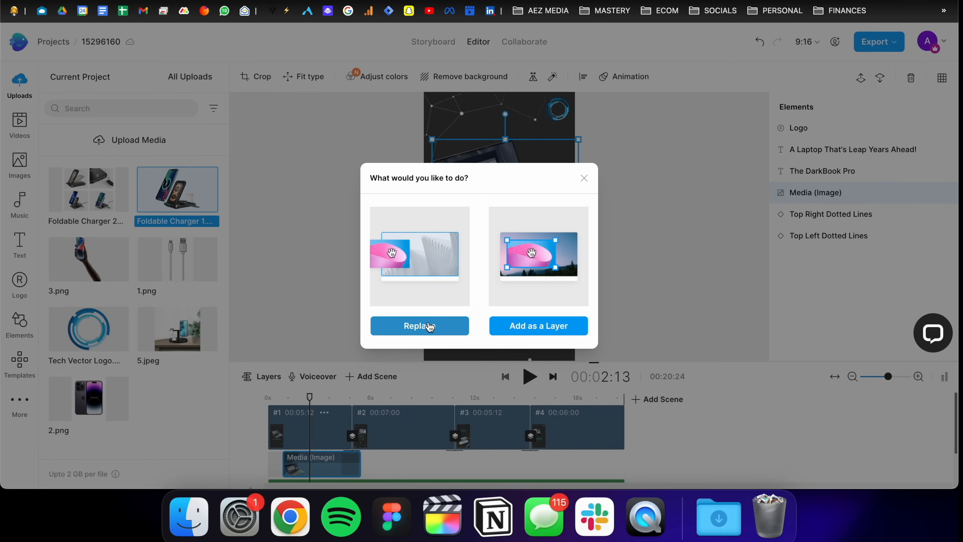
pyautogui.click(427, 325)
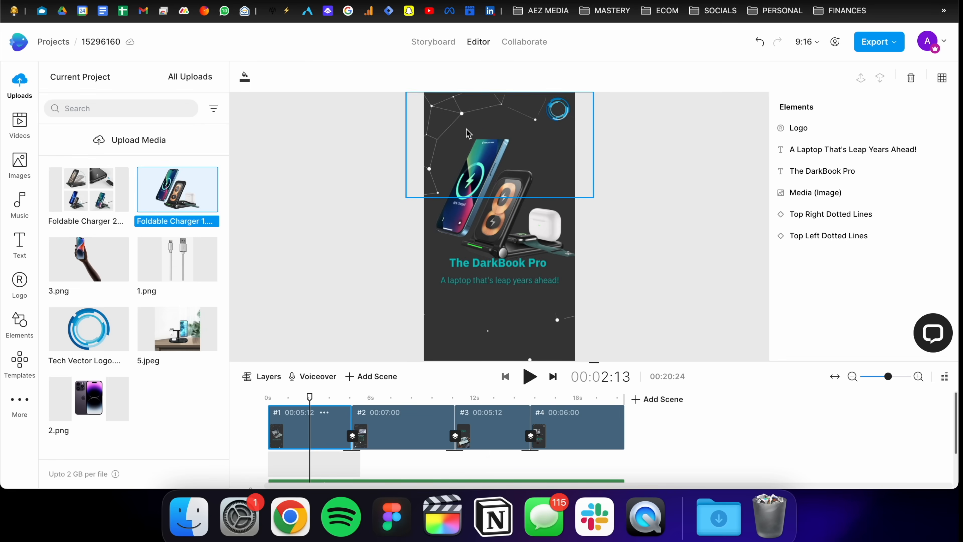
# Step: Shift the text block lower and change the heading to Triple Chargers
pyautogui.moveTo(503, 277); pyautogui.dragTo(494, 294)
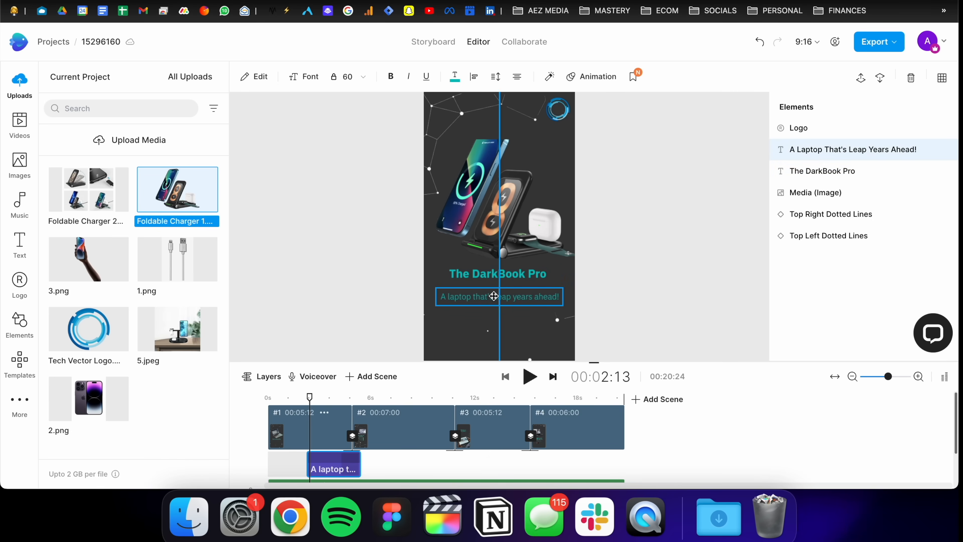
pyautogui.click(488, 275)
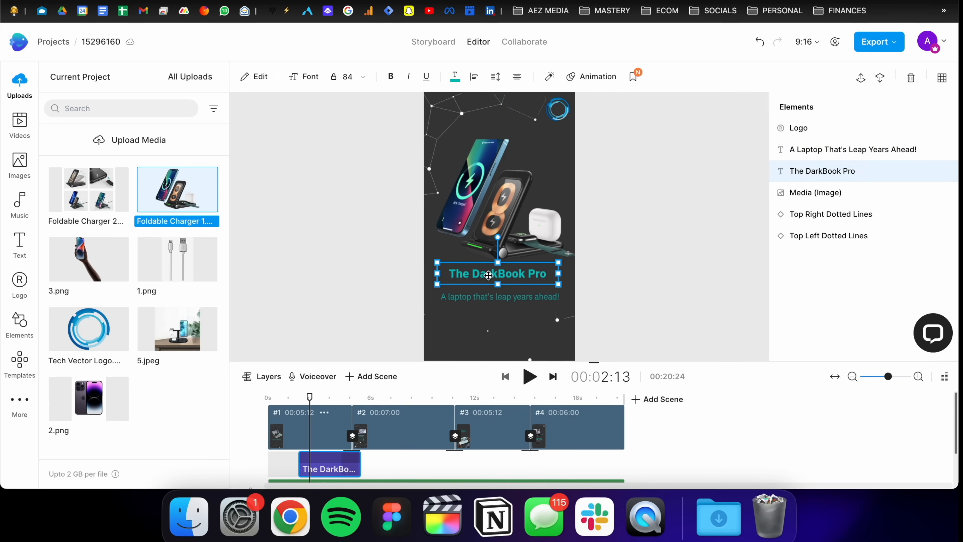
pyautogui.doubleClick(497, 275)
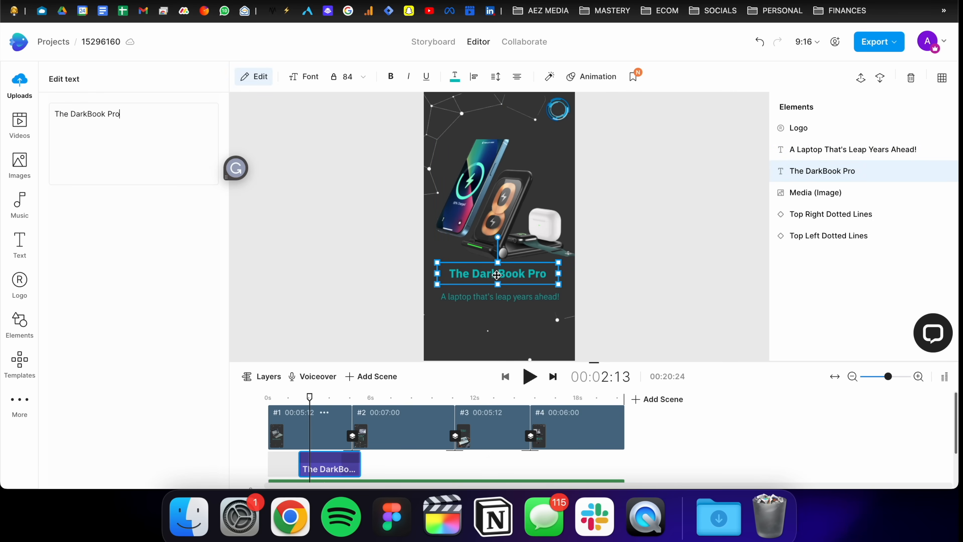
pyautogui.press('super+a')
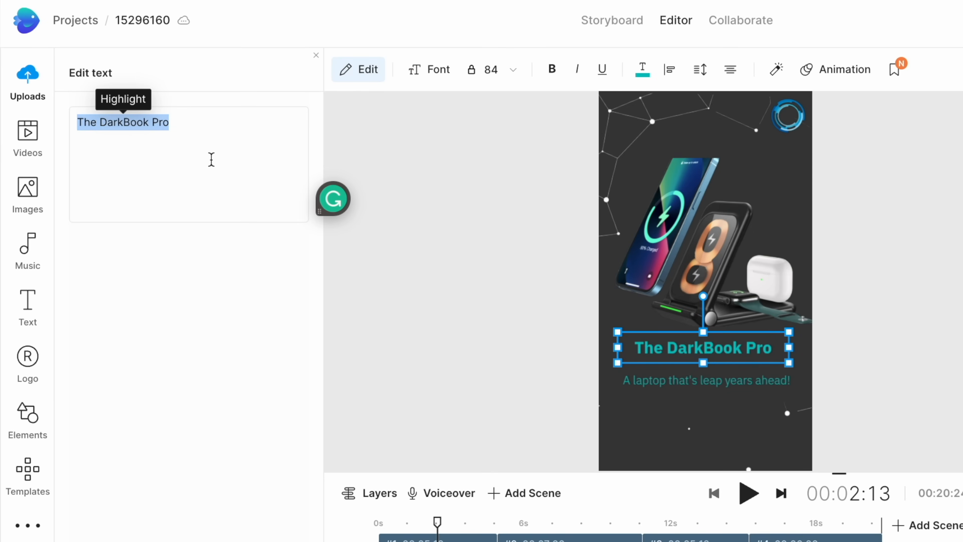
pyautogui.write('Triple Chargers')
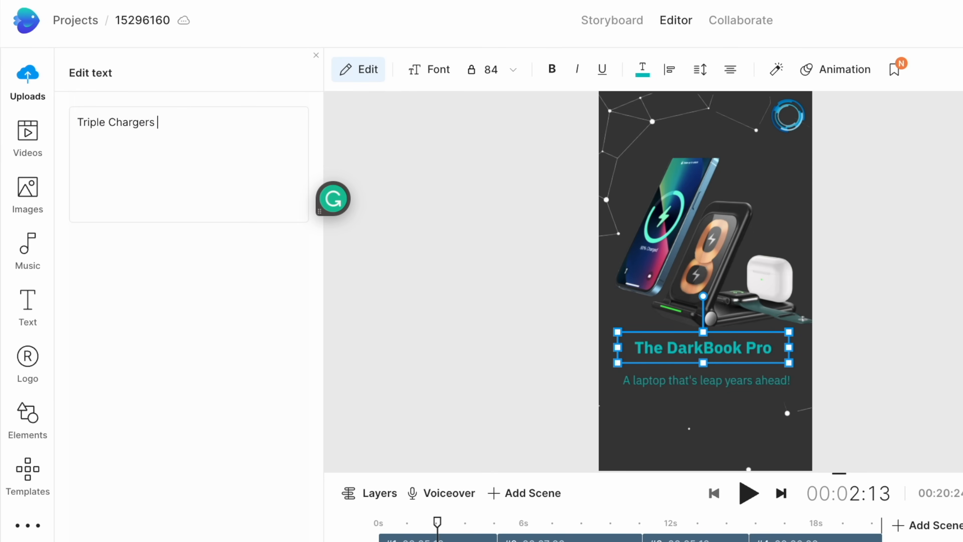
pyautogui.click(488, 345)
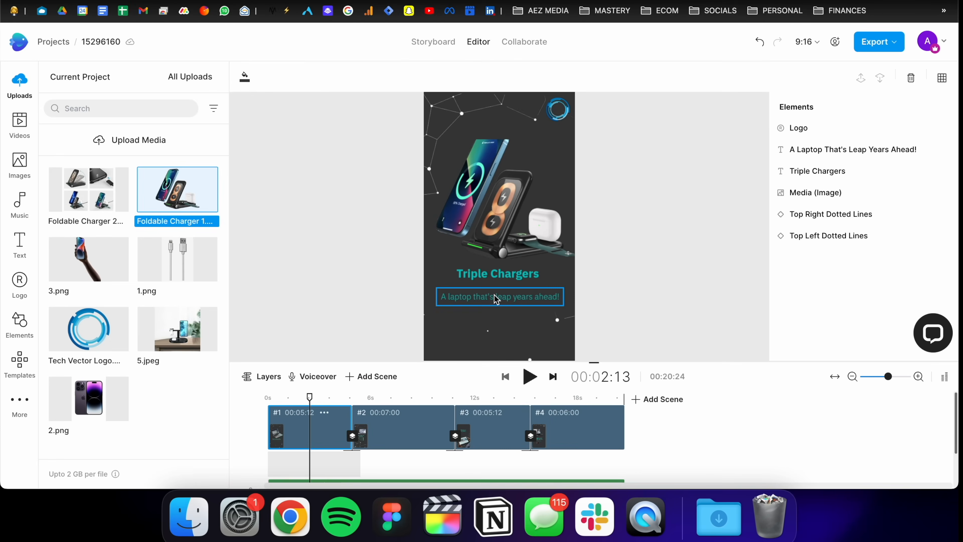
# Step: Change the subtitle to "Get All 3 Devices Fast Charged!"
pyautogui.click(699, 383)
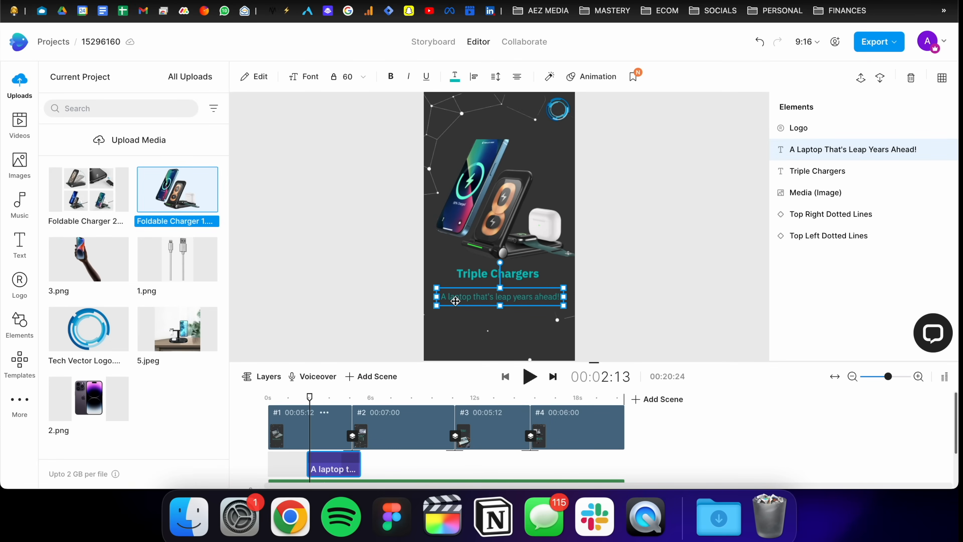
pyautogui.click(346, 294)
pyautogui.click(448, 296)
pyautogui.click(449, 294)
pyautogui.tripleClick(125, 109)
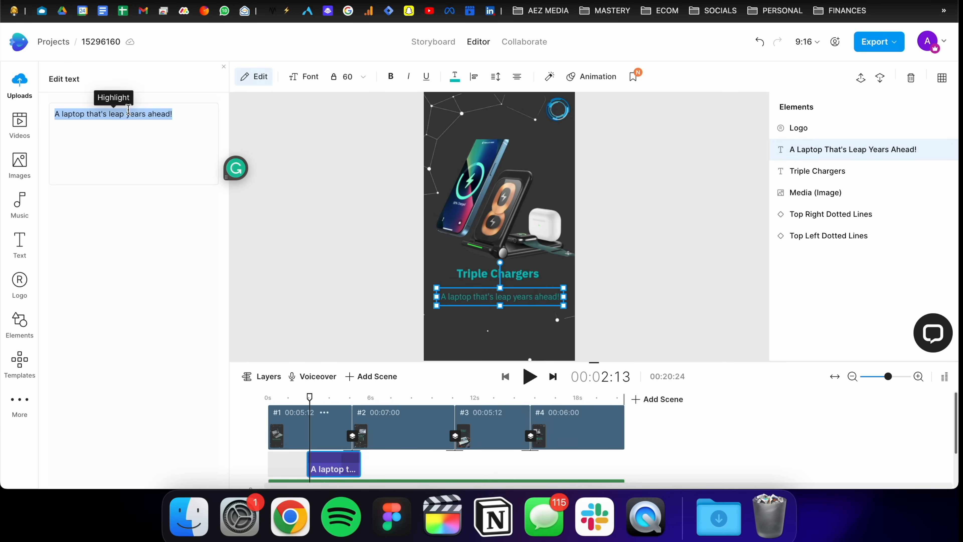
pyautogui.write('All 3')
pyautogui.press('BackSpace')
pyautogui.press('super+a')
pyautogui.write('Get aA')
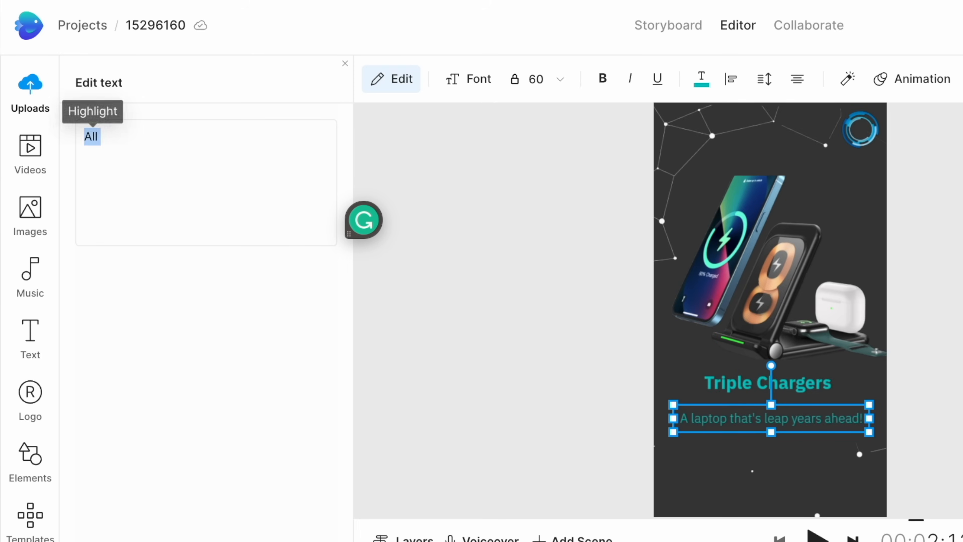
pyautogui.press('BackSpace')
pyautogui.press('BackSpace')
pyautogui.write('All 3 Devices Fast Charge')
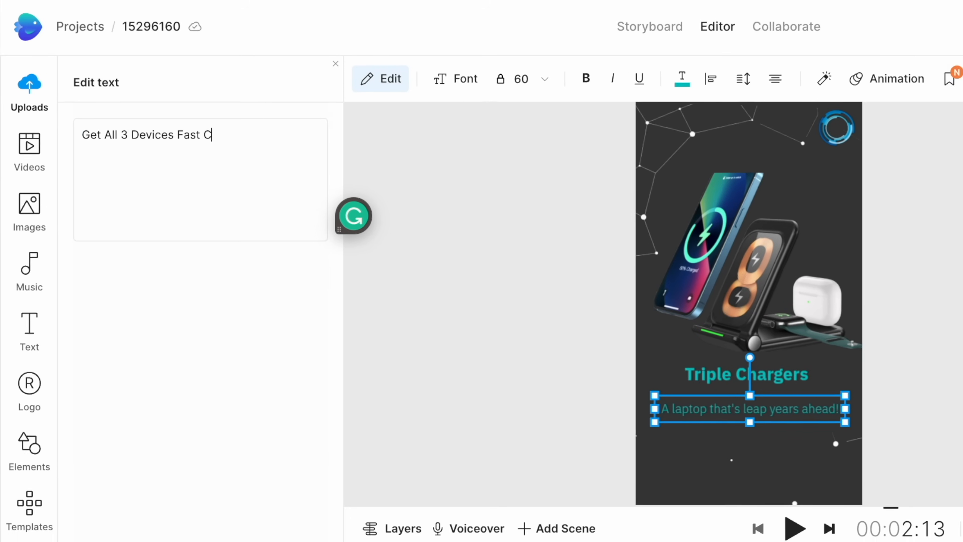
pyautogui.write('r! ')
pyautogui.write('d!')
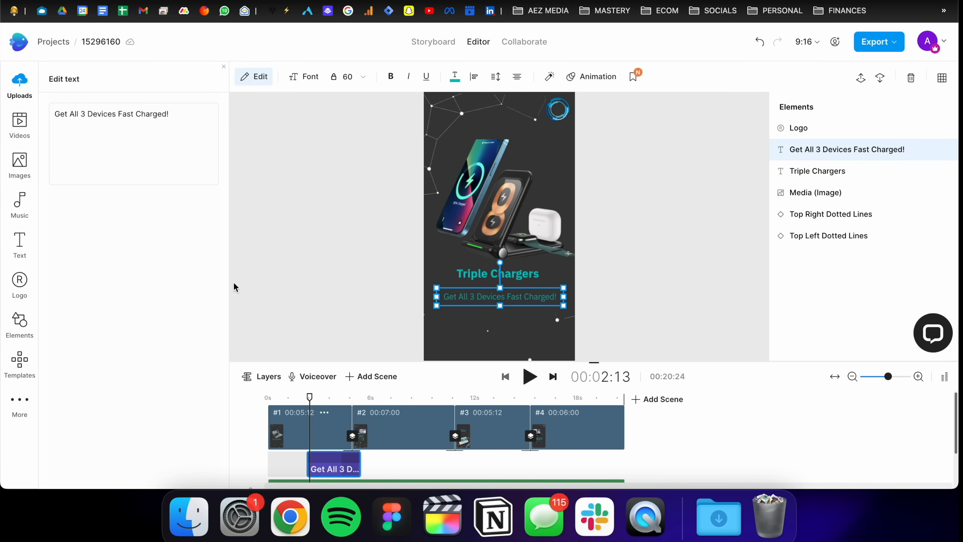
# Step: Move the heading and subtitle slightly further down the scene
pyautogui.click(352, 296)
pyautogui.moveTo(453, 296); pyautogui.dragTo(455, 306)
pyautogui.moveTo(481, 276); pyautogui.dragTo(482, 290)
pyautogui.click(383, 261)
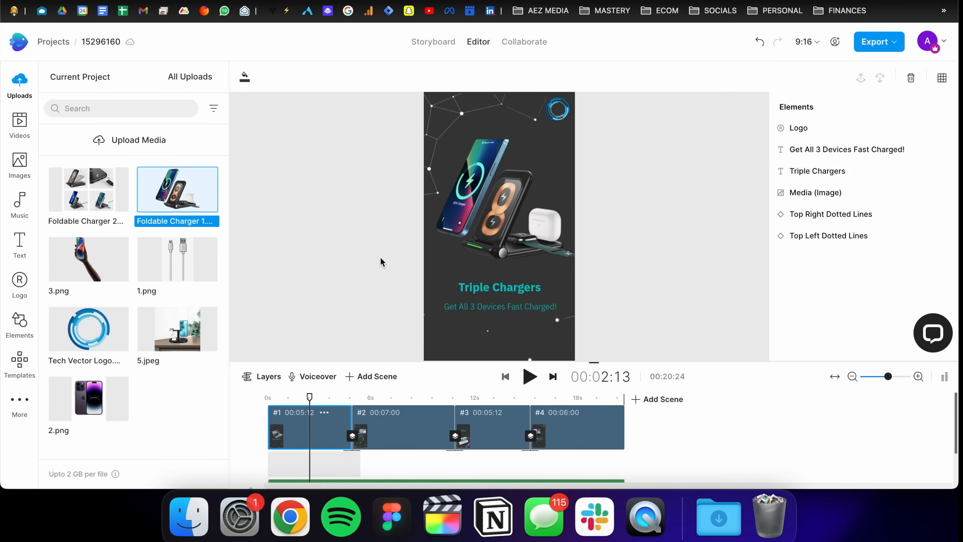
# Step: Set the canvas background fill to blue #216E92
pyautogui.moveTo(155, 290); pyautogui.dragTo(155, 293)
pyautogui.moveTo(157, 197); pyautogui.dragTo(196, 162)
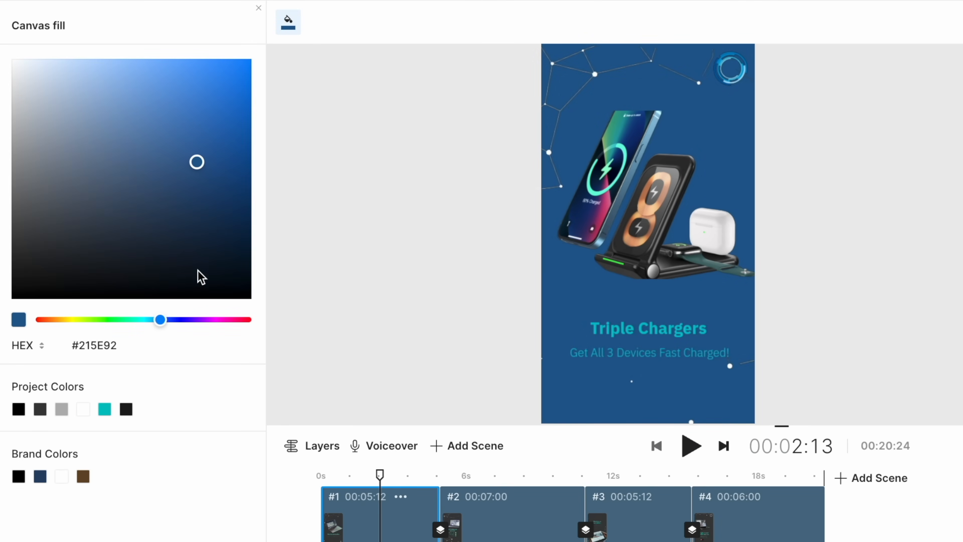
pyautogui.moveTo(179, 321); pyautogui.dragTo(156, 321)
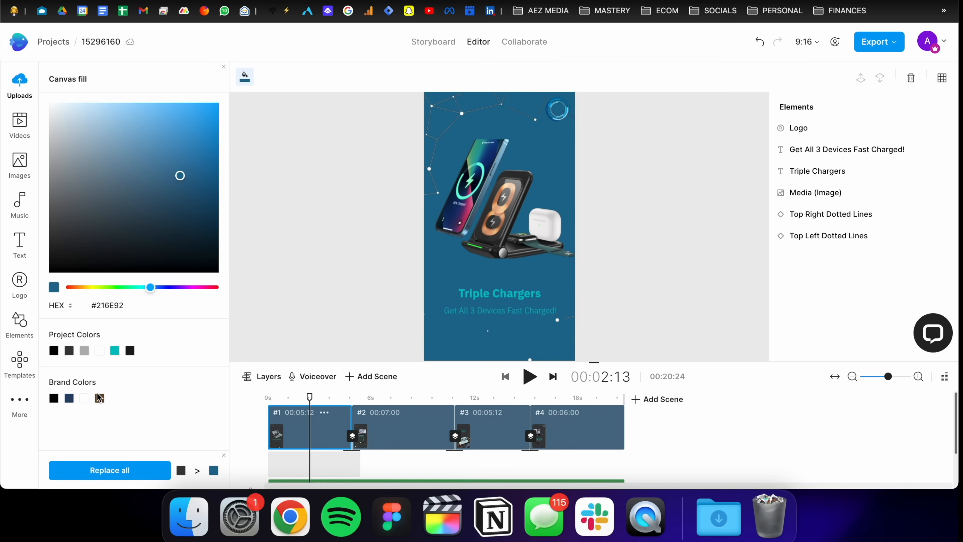
# Step: Change the heading and subtitle text color to white
pyautogui.click(489, 290)
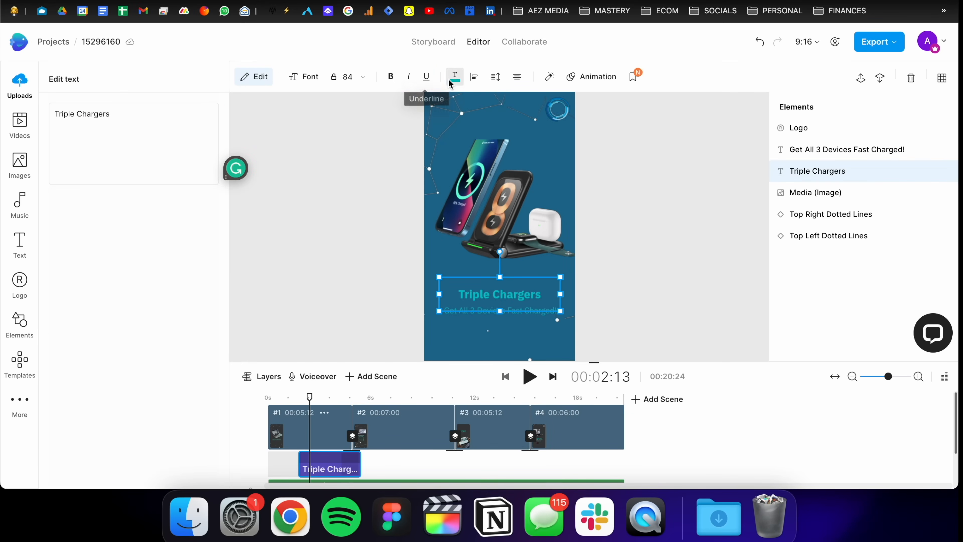
pyautogui.click(455, 76)
pyautogui.click(109, 111)
pyautogui.click(84, 432)
pyautogui.click(463, 331)
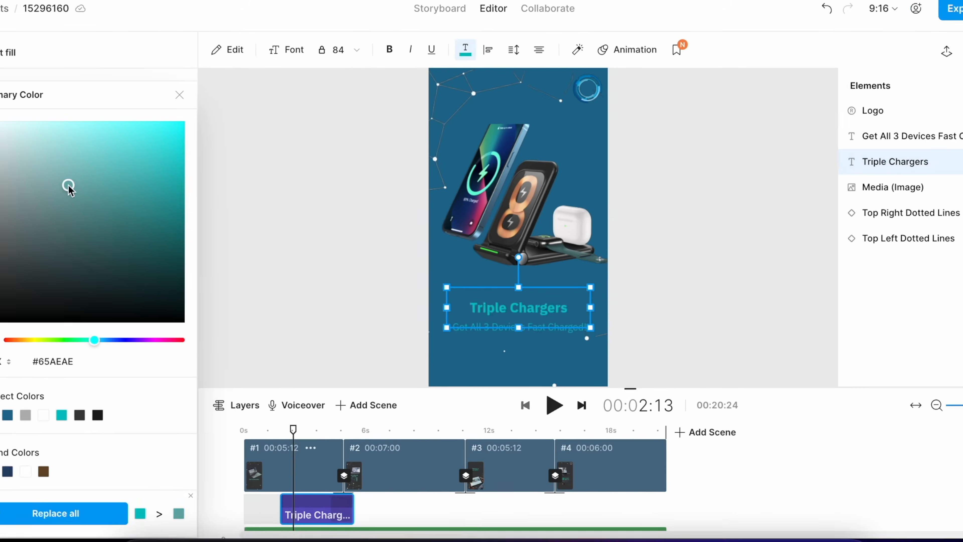
pyautogui.click(471, 334)
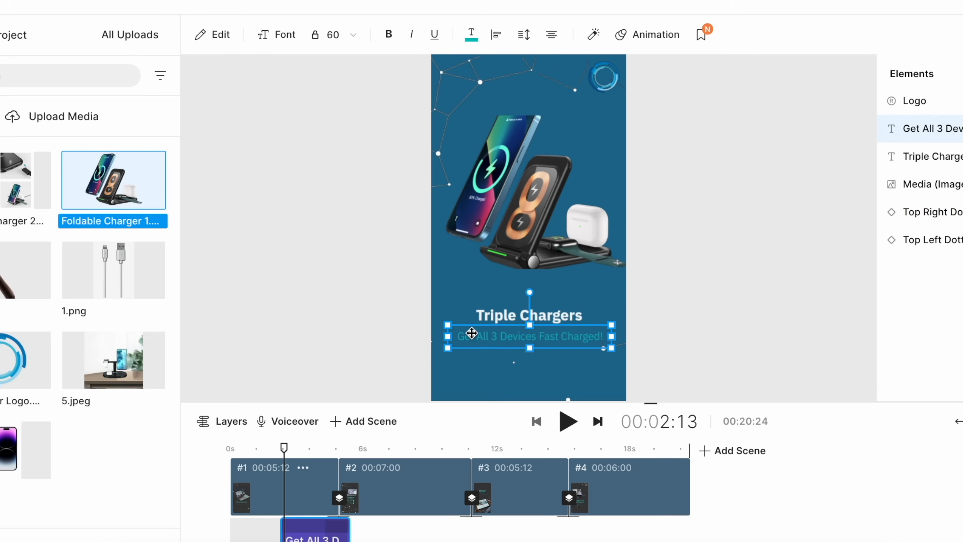
pyautogui.click(471, 37)
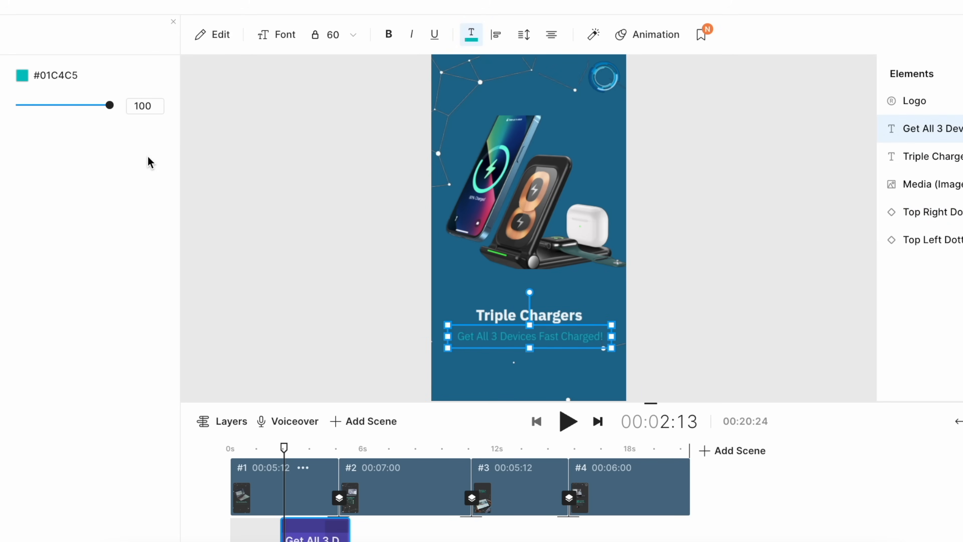
pyautogui.click(31, 80)
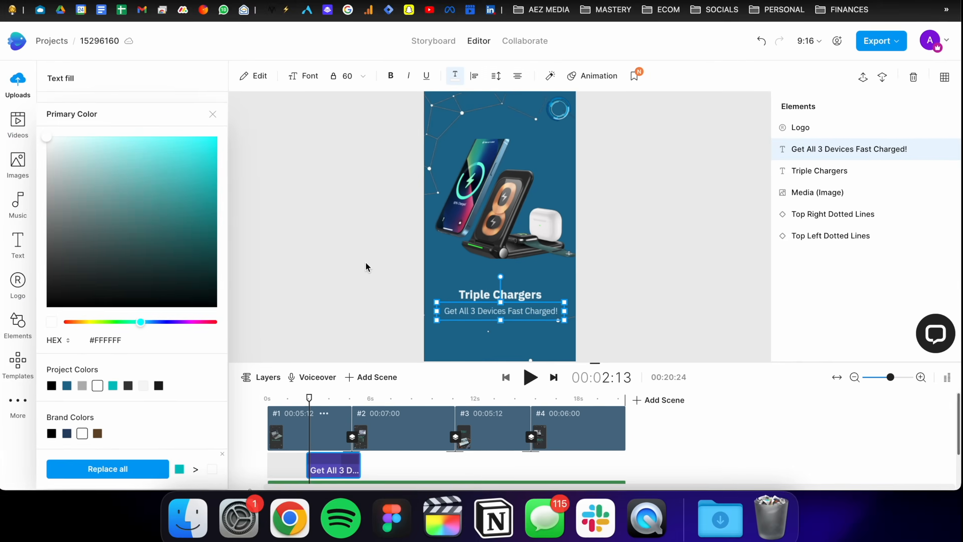
pyautogui.click(355, 277)
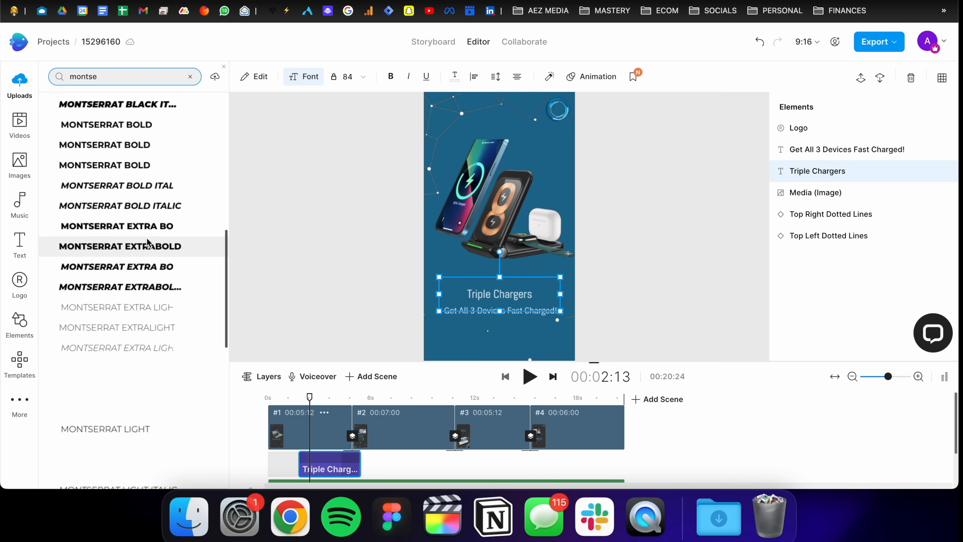
# Step: Apply a bold Montserrat font to the heading and retype it in capitals as TRIPLE CHARGERS
pyautogui.scroll(-2, 144, 243)
pyautogui.click(133, 214)
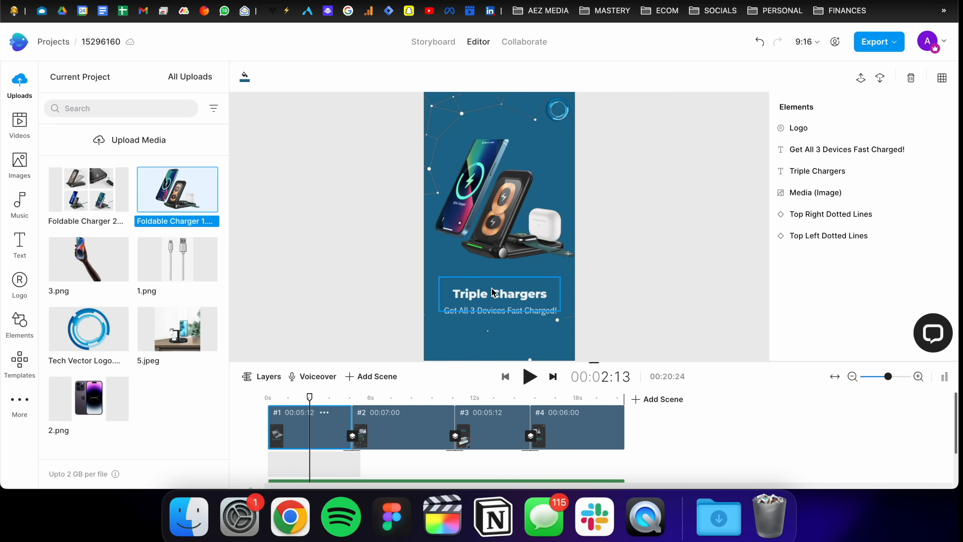
pyautogui.doubleClick(493, 291)
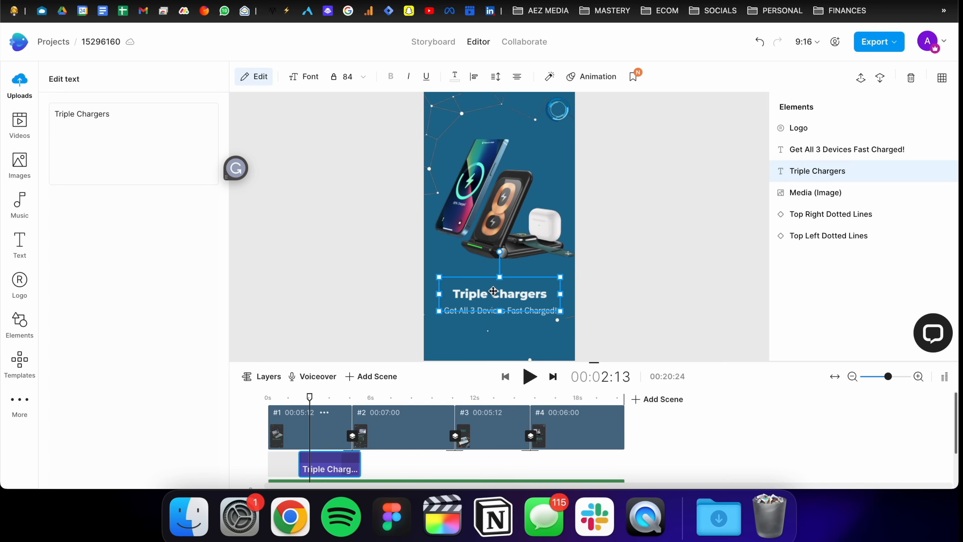
pyautogui.press('super+a')
pyautogui.write('TR')
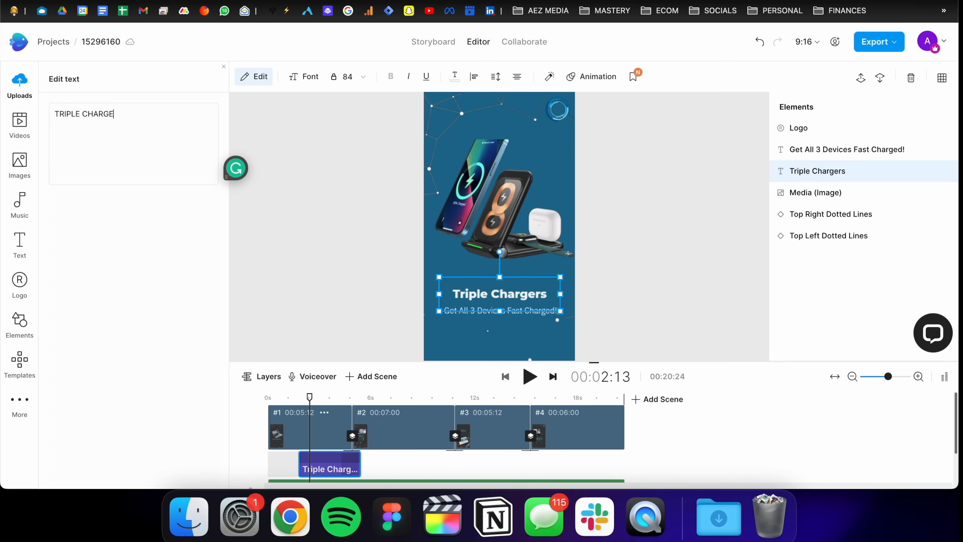
pyautogui.click(234, 210)
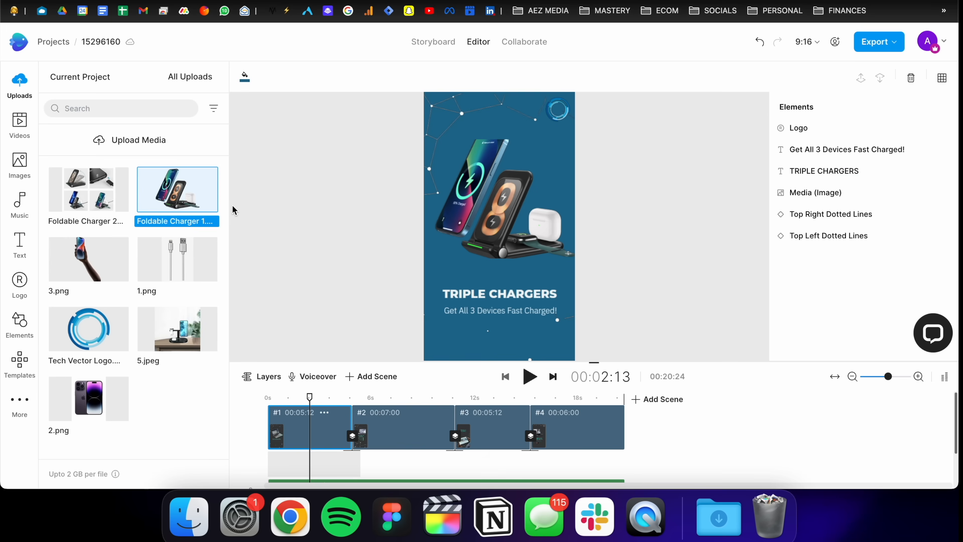
# Step: Rewrite the subtitle as "GET ALL YOUR DEVICES FAST CHARGED."
pyautogui.click(479, 310)
pyautogui.write('ALL Y')
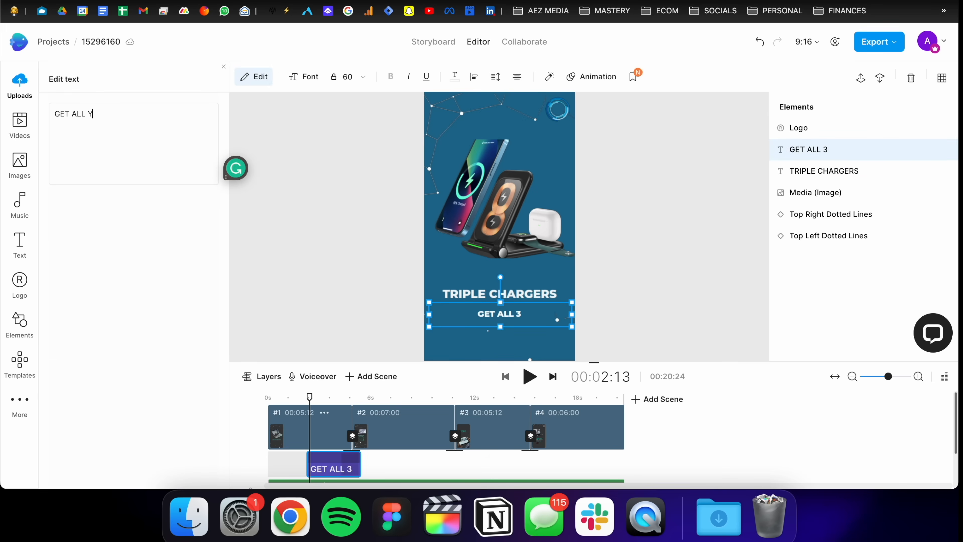
pyautogui.write('OUR DEVICES ')
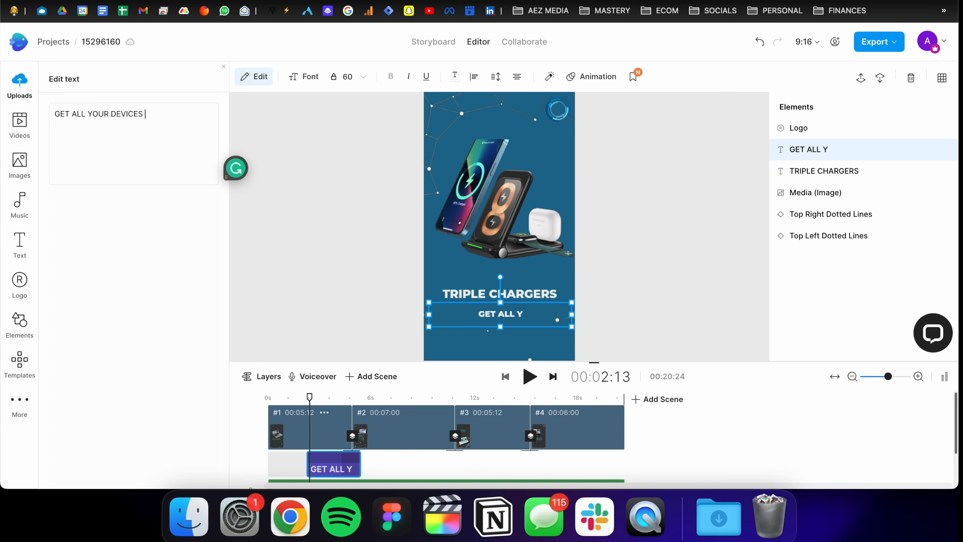
pyautogui.write('FAST CHARGED.')
# Step: Set the subtitle's font size to 48
pyautogui.click(348, 77)
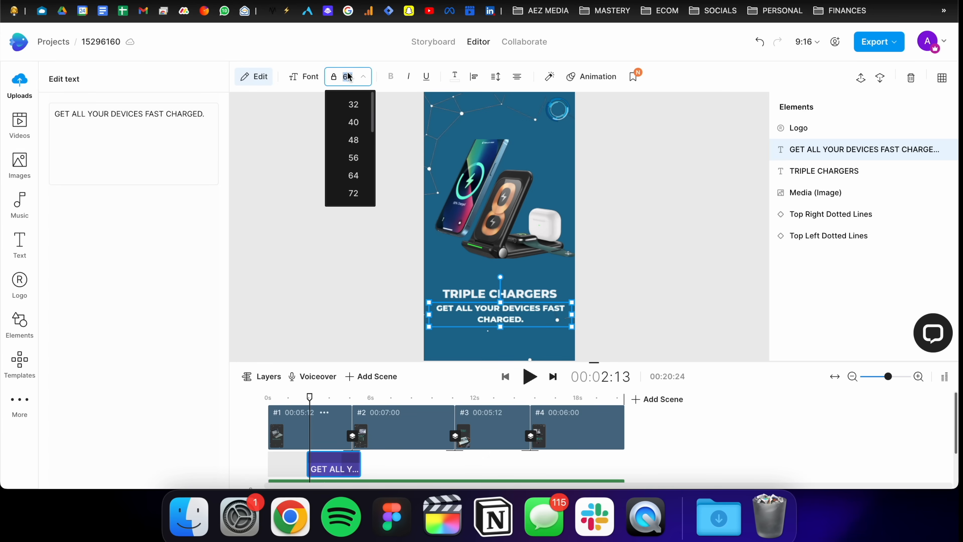
pyautogui.click(356, 129)
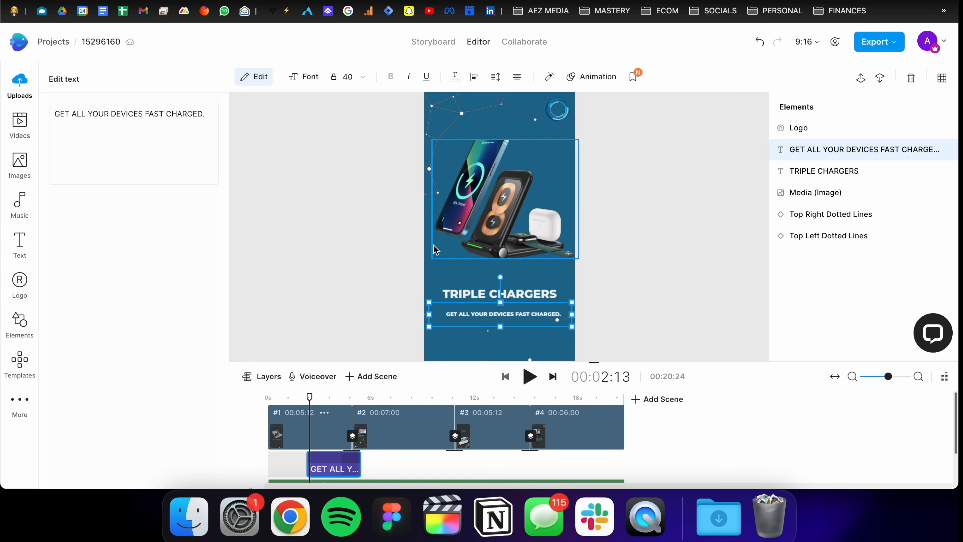
pyautogui.click(347, 76)
pyautogui.click(358, 141)
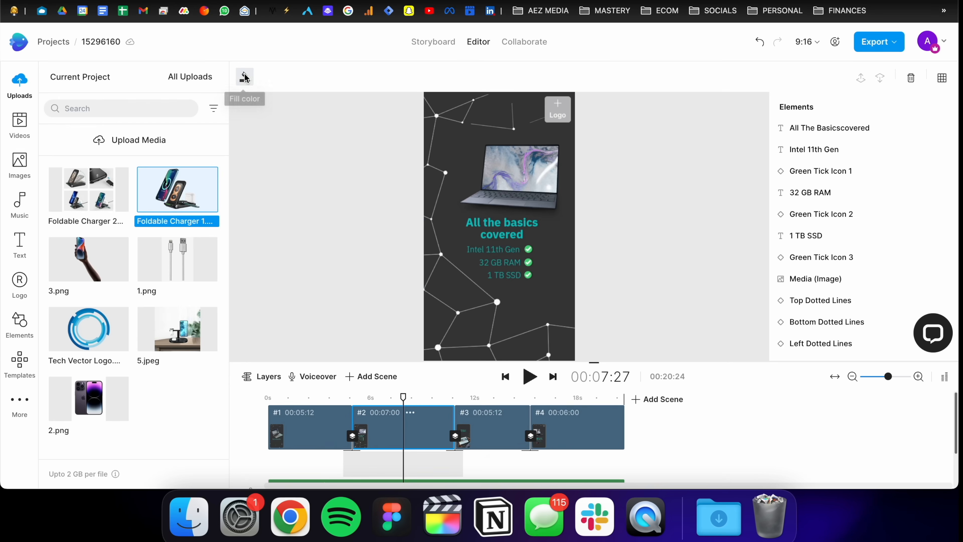
# Step: Paste the copied blue hex code into the second scene's canvas fill
pyautogui.click(245, 77)
pyautogui.tripleClick(109, 303)
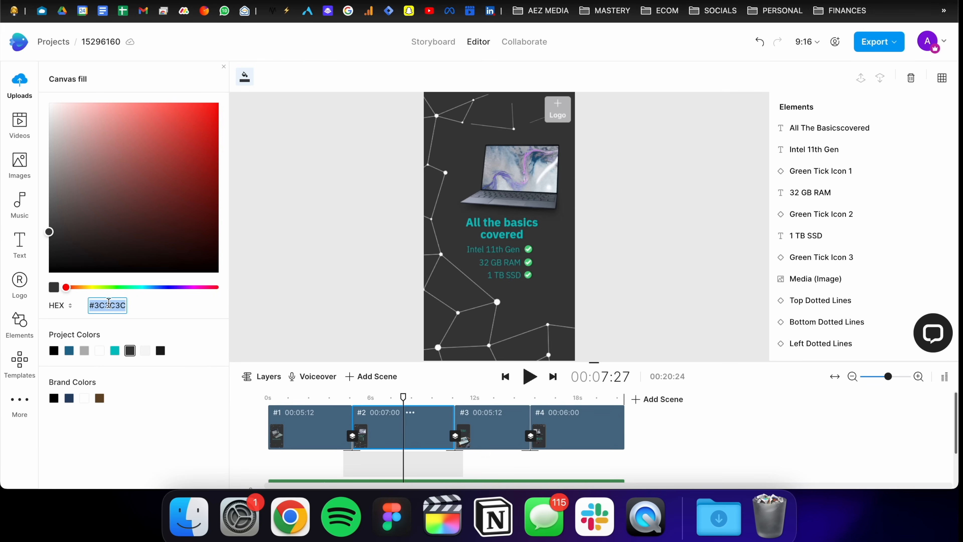
pyautogui.write('#216E92')
# Step: Replace the laptop image in the second scene with the cable image 1.png
pyautogui.moveTo(515, 201); pyautogui.dragTo(508, 197)
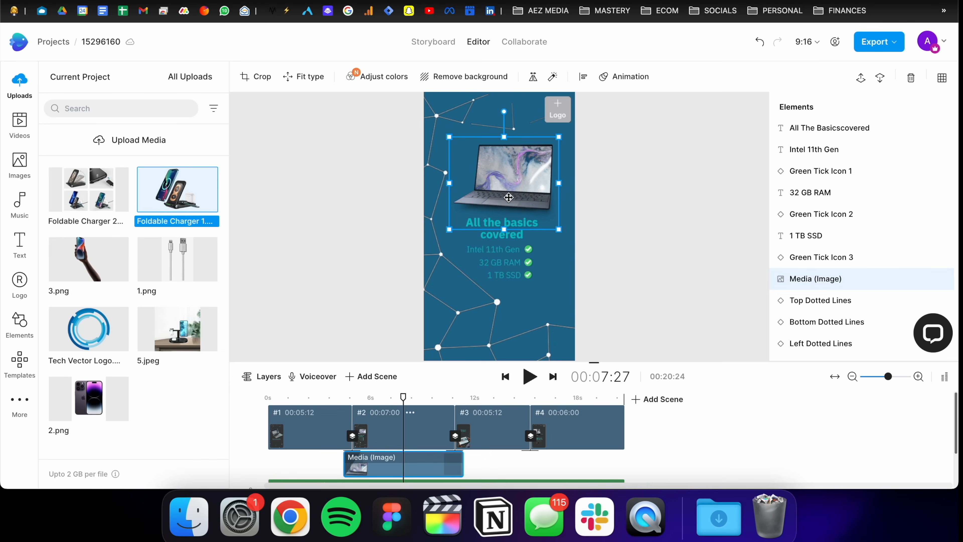
pyautogui.click(504, 243)
pyautogui.click(506, 205)
pyautogui.moveTo(175, 262); pyautogui.dragTo(499, 167)
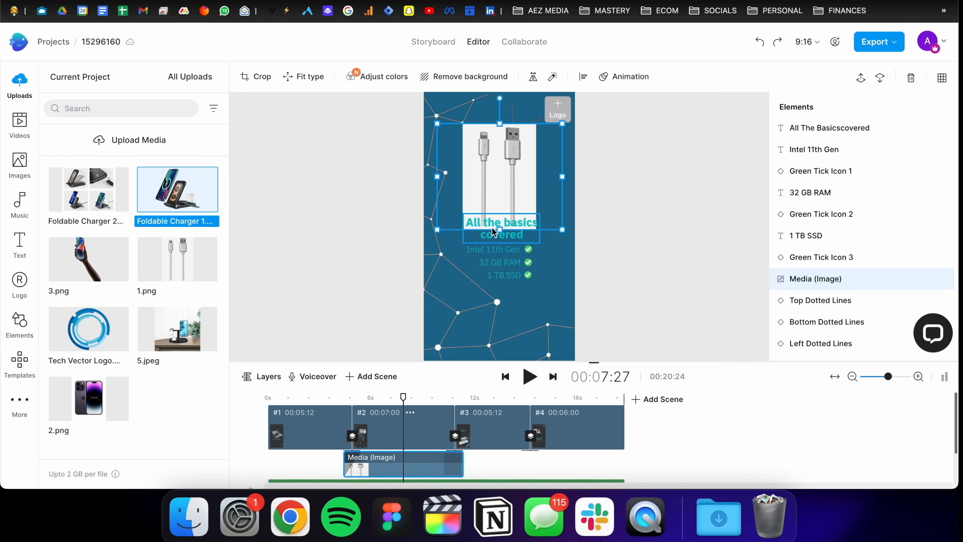
# Step: Remove the background from the cable image, opening and closing the crop view without changes
pyautogui.click(493, 249)
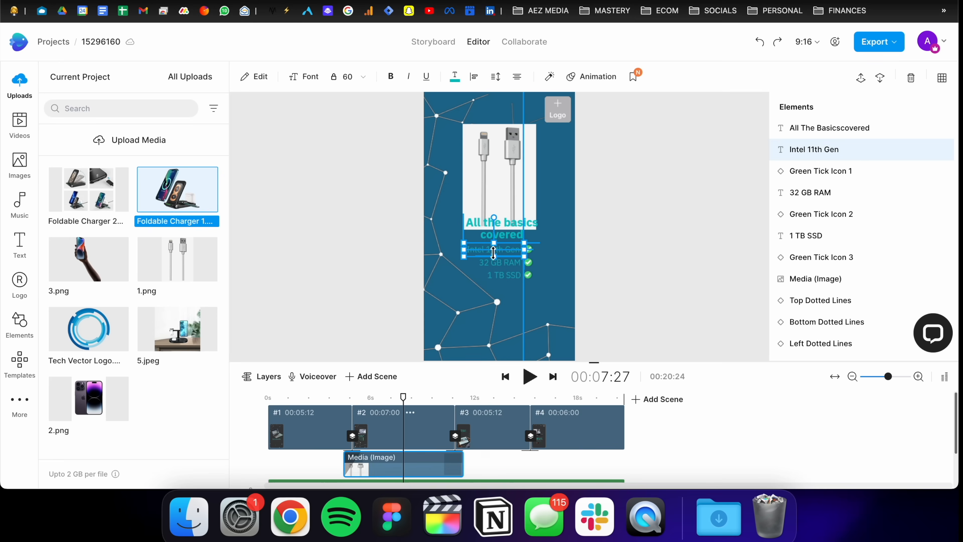
pyautogui.click(496, 170)
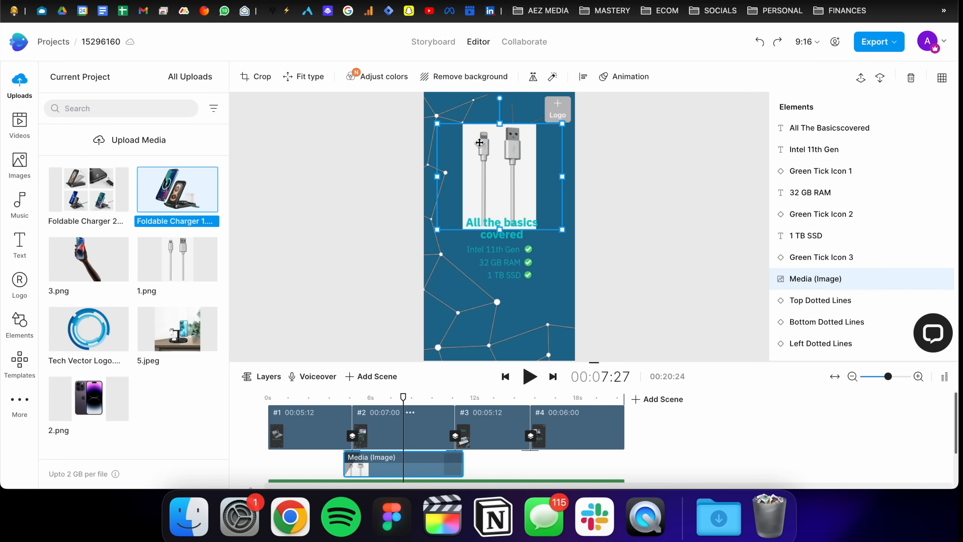
pyautogui.click(473, 77)
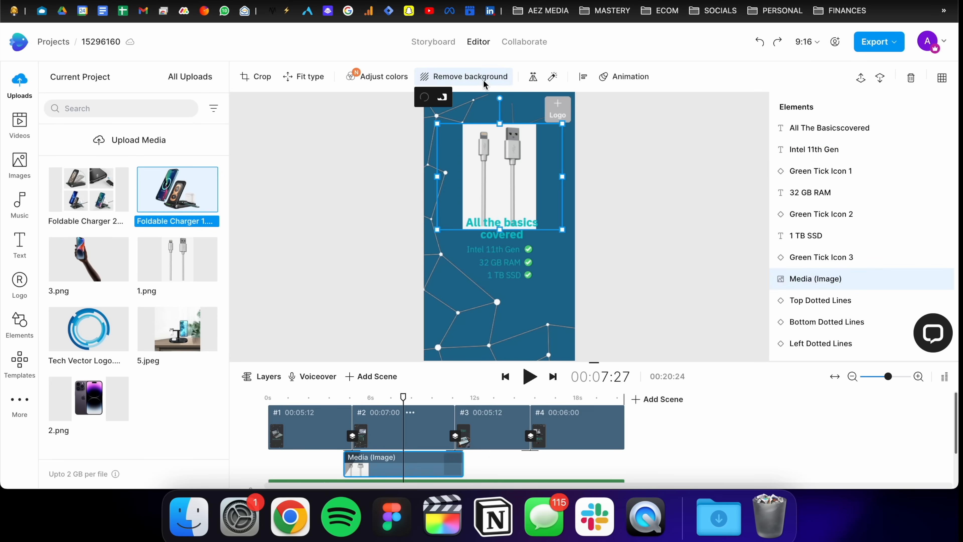
pyautogui.doubleClick(506, 155)
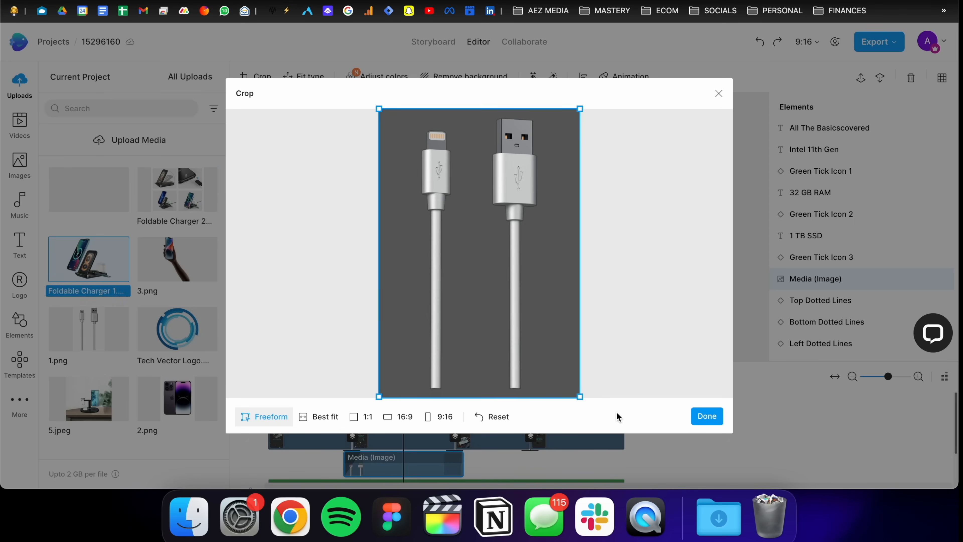
pyautogui.click(706, 416)
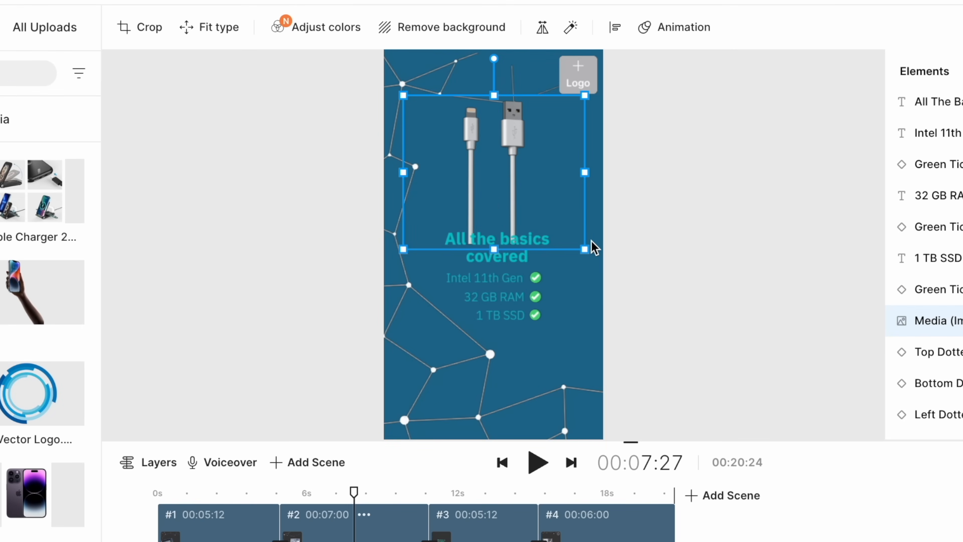
# Step: Add the Tech Vector logo to the second scene's upper corner and apply it to all scenes
pyautogui.click(671, 162)
pyautogui.moveTo(67, 405); pyautogui.dragTo(579, 74)
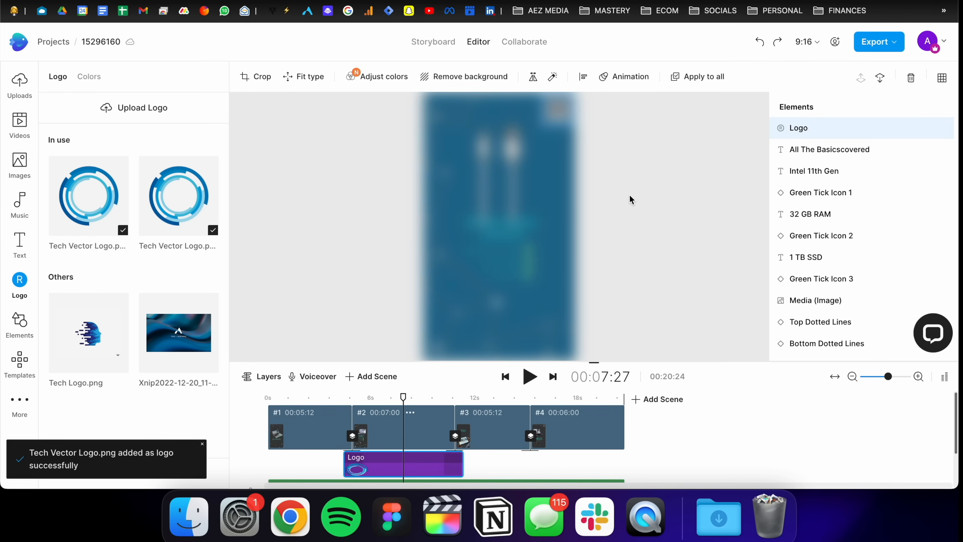
pyautogui.click(682, 84)
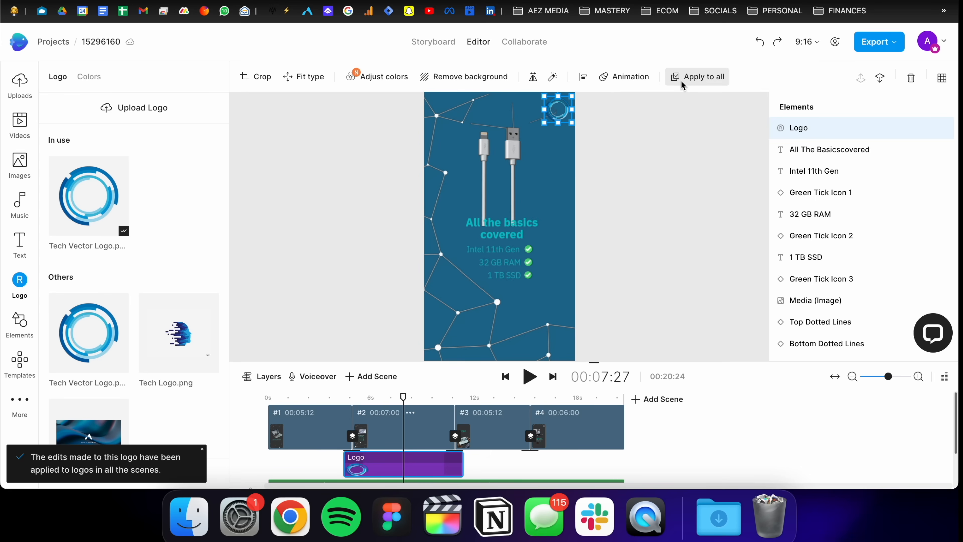
# Step: Rewrite the first feature line as 60W FAST CHARGING and widen its text box
pyautogui.click(492, 249)
pyautogui.write('60W FAST CHARGING')
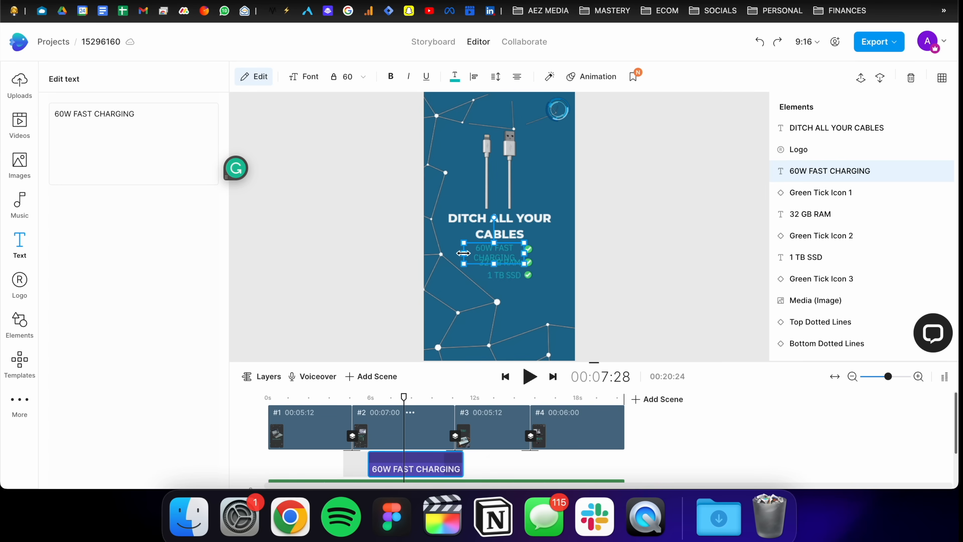
pyautogui.moveTo(463, 253); pyautogui.dragTo(450, 253)
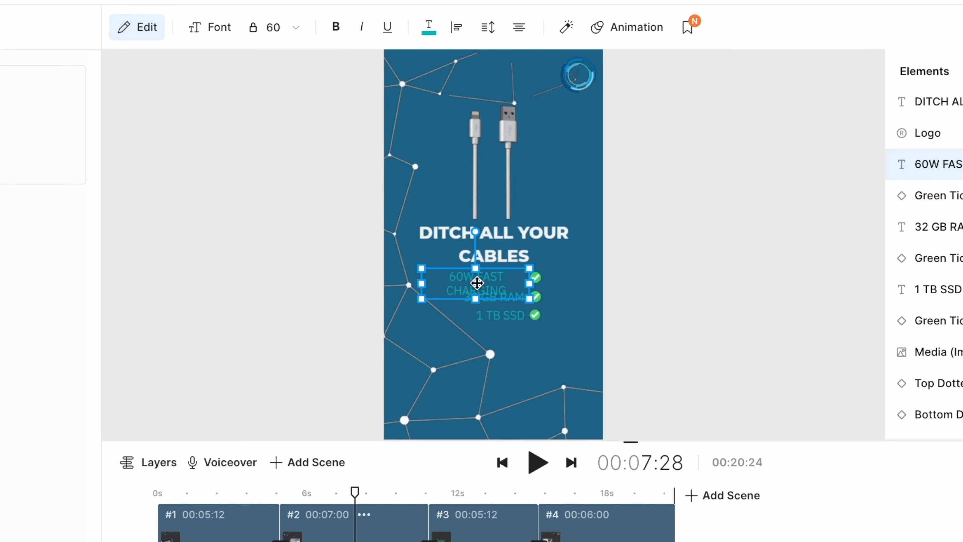
# Step: Set the 60W FAST CHARGING line's font size to 48
pyautogui.click(282, 31)
pyautogui.click(292, 151)
pyautogui.click(288, 38)
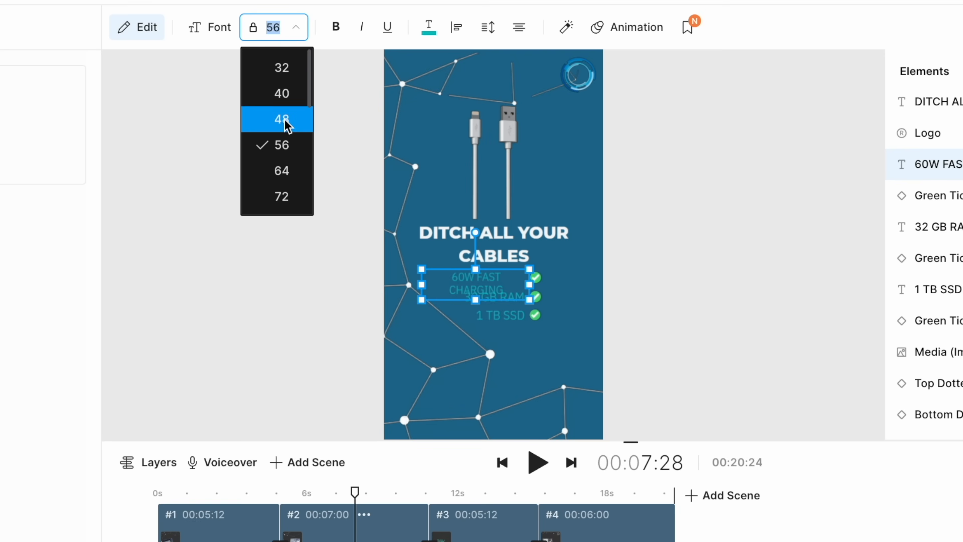
pyautogui.click(285, 122)
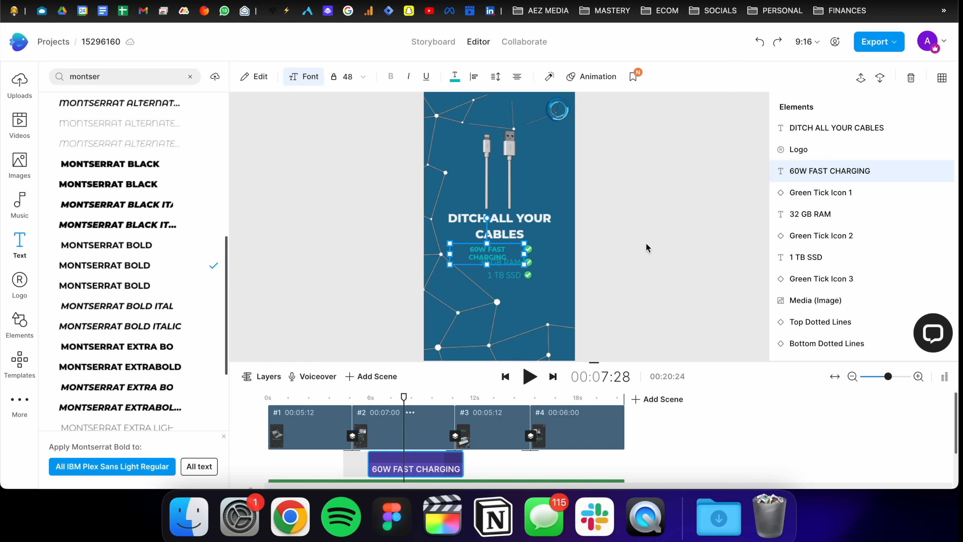
# Step: Apply the Montserrat Bold font to all text in the project
pyautogui.click(207, 470)
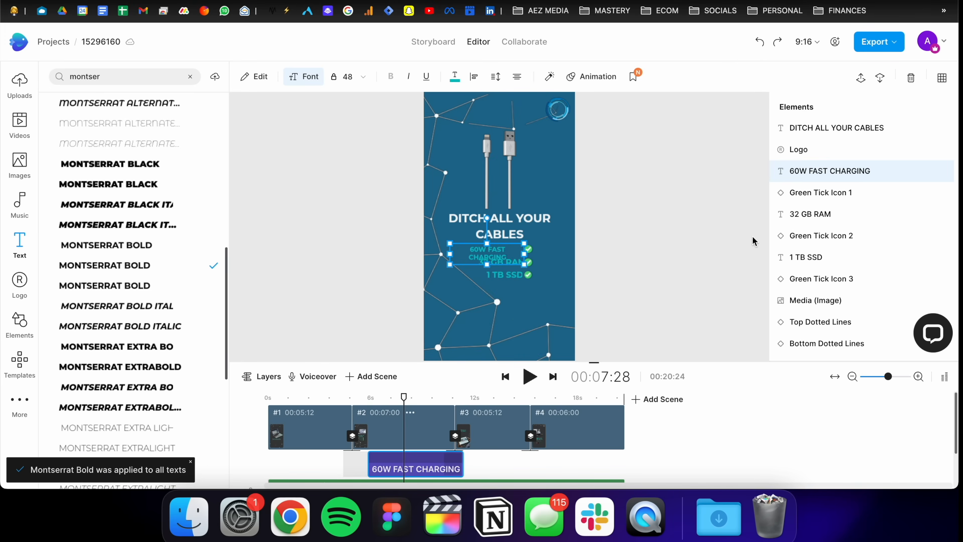
pyautogui.click(662, 235)
# Step: Widen the 60W FAST CHARGING text box so it fits on one line
pyautogui.click(510, 258)
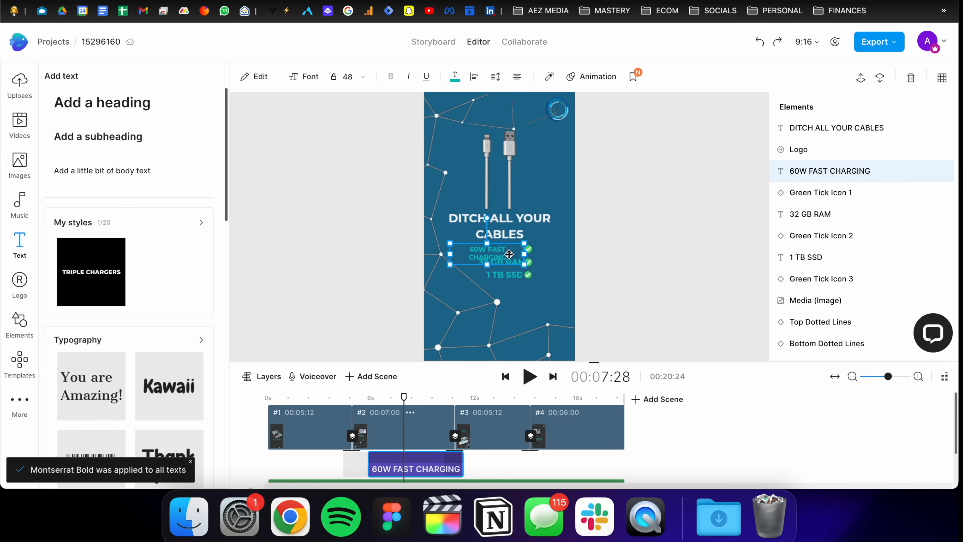
pyautogui.moveTo(451, 255); pyautogui.dragTo(436, 256)
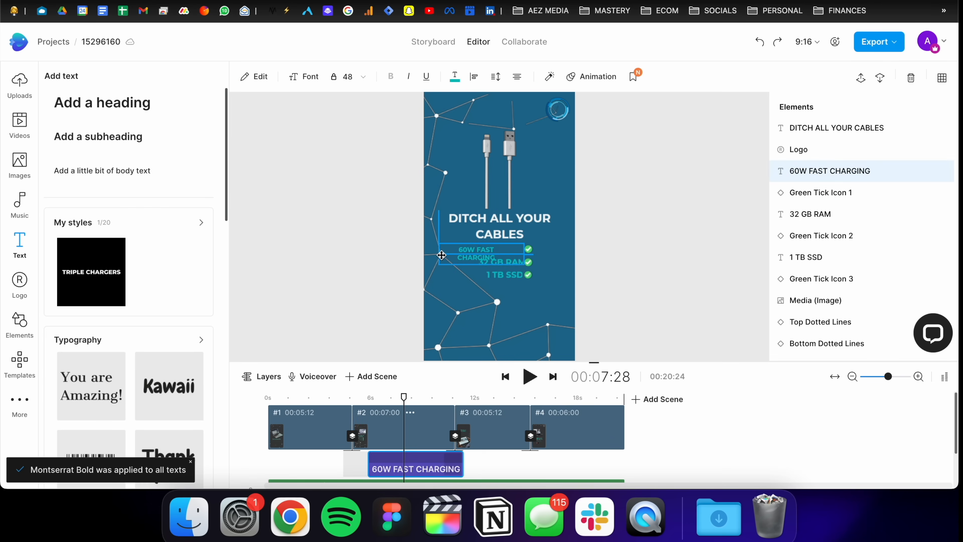
pyautogui.click(540, 251)
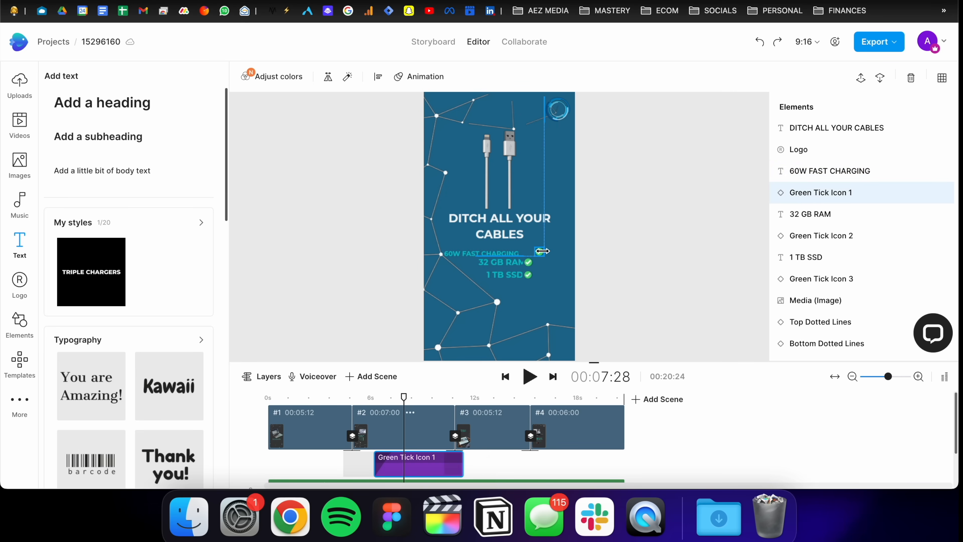
# Step: Reposition the green tick icons and feature lines so each tick sits beside its line
pyautogui.click(529, 263)
pyautogui.moveTo(532, 275); pyautogui.dragTo(539, 279)
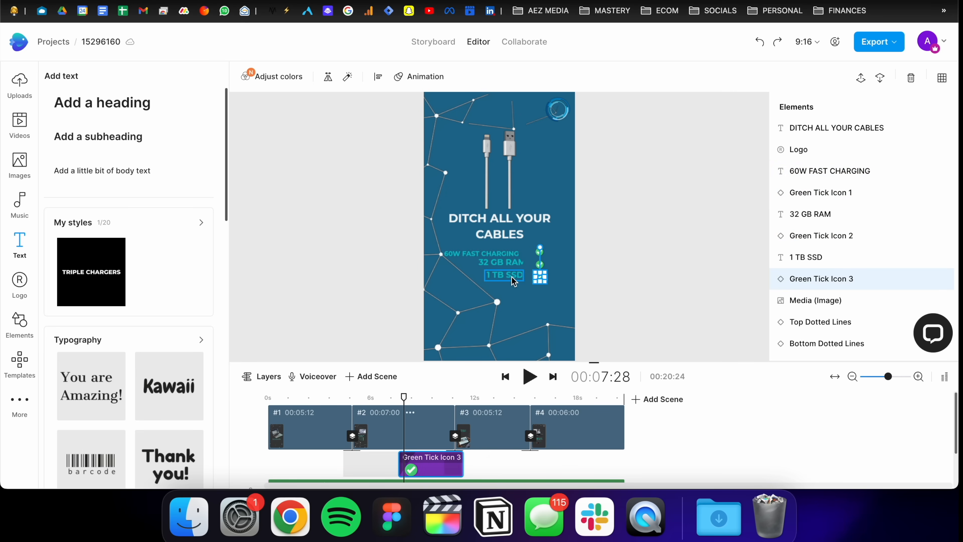
pyautogui.click(512, 278)
pyautogui.click(503, 263)
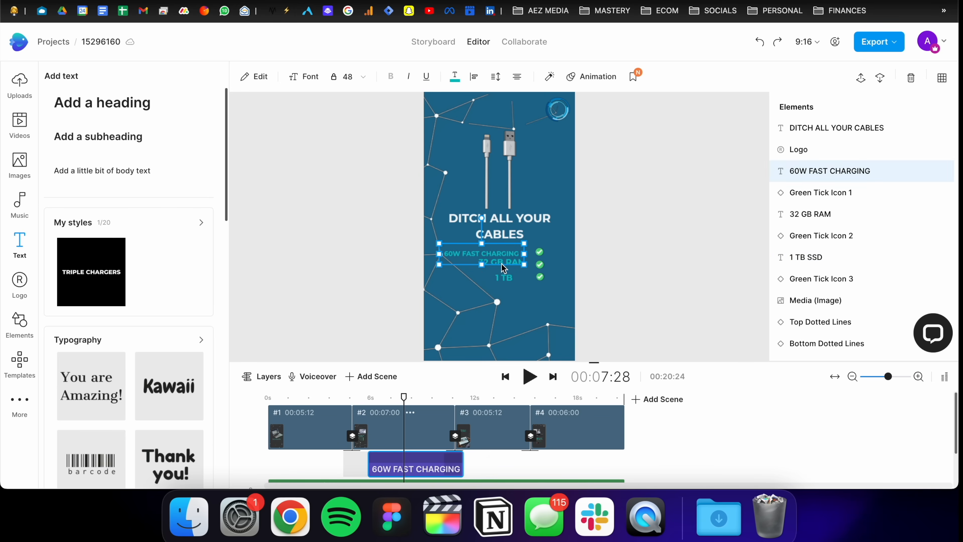
pyautogui.moveTo(473, 257)
pyautogui.mouseDown()
pyautogui.moveTo(484, 255)
pyautogui.moveTo(482, 266)
pyautogui.mouseUp()
pyautogui.click(482, 266)
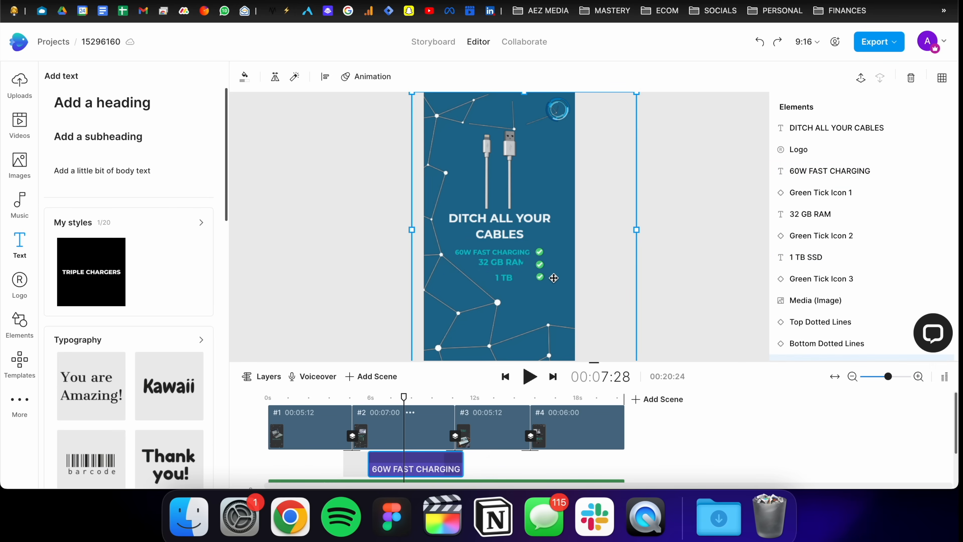
# Step: Replace the 32 GB RAM line with the text BENEFIT #2
pyautogui.click(532, 279)
pyautogui.write('BENEFIT #')
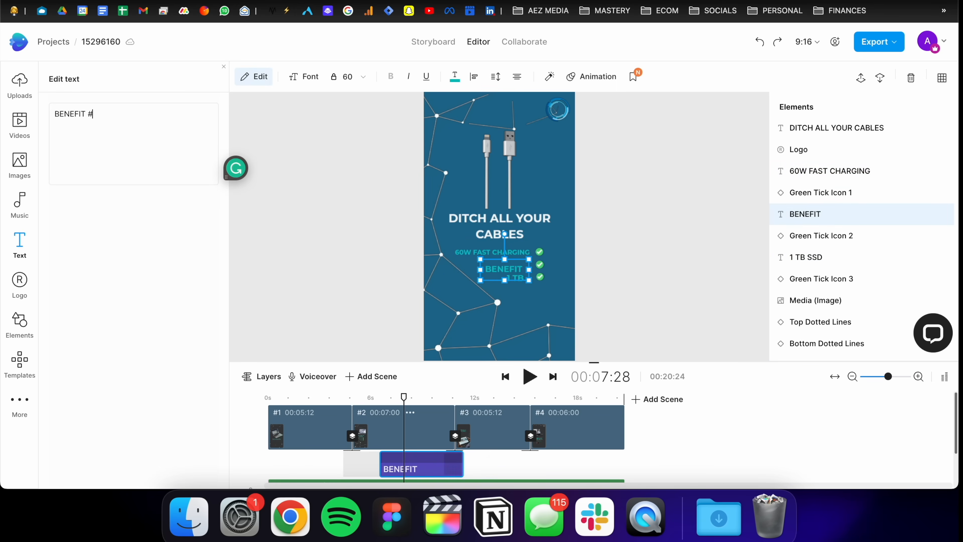
pyautogui.click(444, 174)
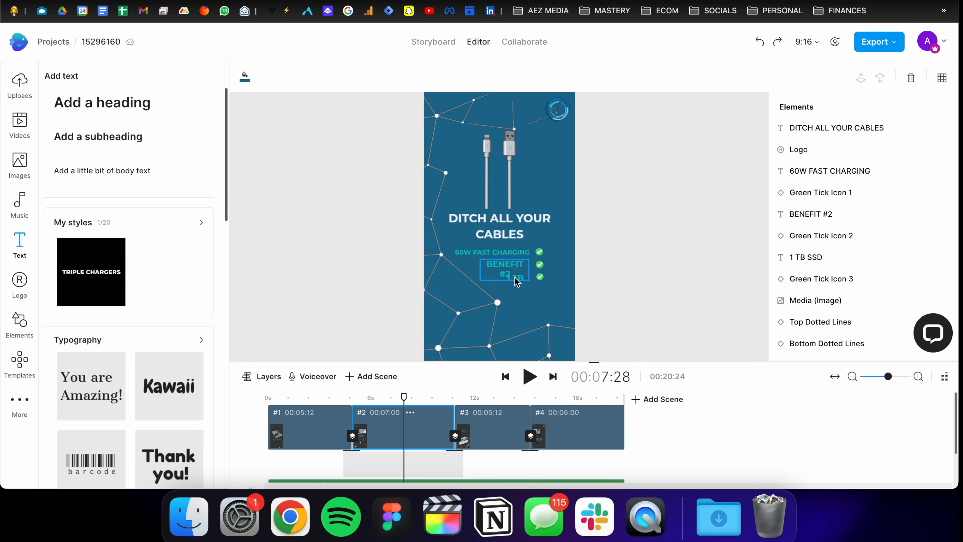
# Step: Widen the BENEFIT #2 text box and move it next to its tick icon
pyautogui.click(497, 272)
pyautogui.moveTo(480, 271); pyautogui.dragTo(450, 270)
pyautogui.click(572, 274)
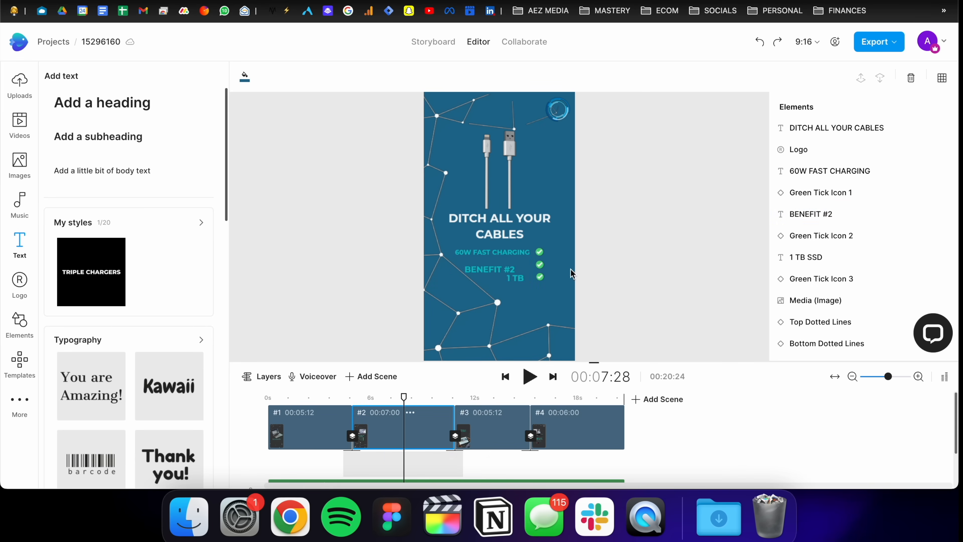
pyautogui.moveTo(510, 270); pyautogui.dragTo(518, 265)
pyautogui.click(598, 278)
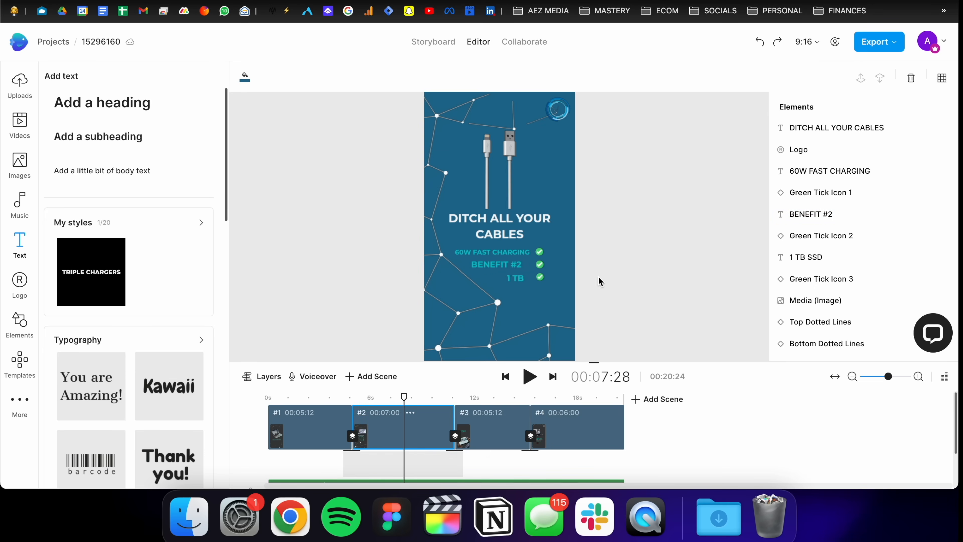
# Step: Replace the 1 TB SSD line with BENEFIT #3 and widen its text box
pyautogui.doubleClick(522, 281)
pyautogui.press('super+a')
pyautogui.press('BackSpace')
pyautogui.write('#')
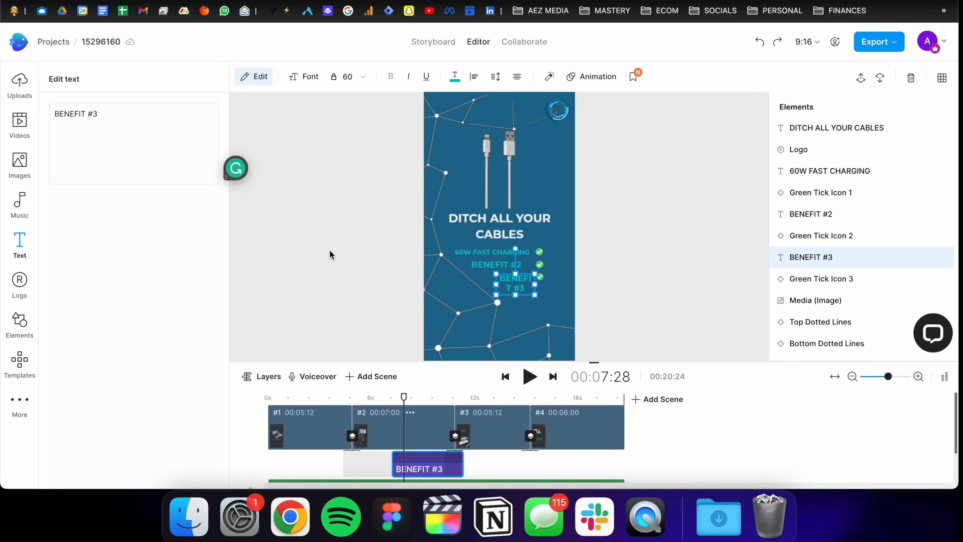
pyautogui.moveTo(496, 284); pyautogui.dragTo(456, 284)
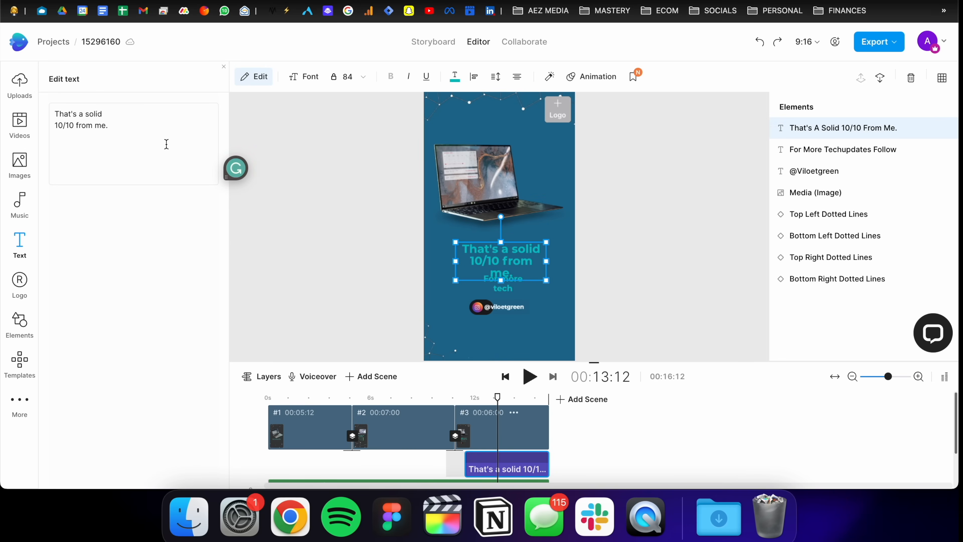
# Step: Rewrite the closing scene's headline as $29.99 LIMITED TIME
pyautogui.press('super+a')
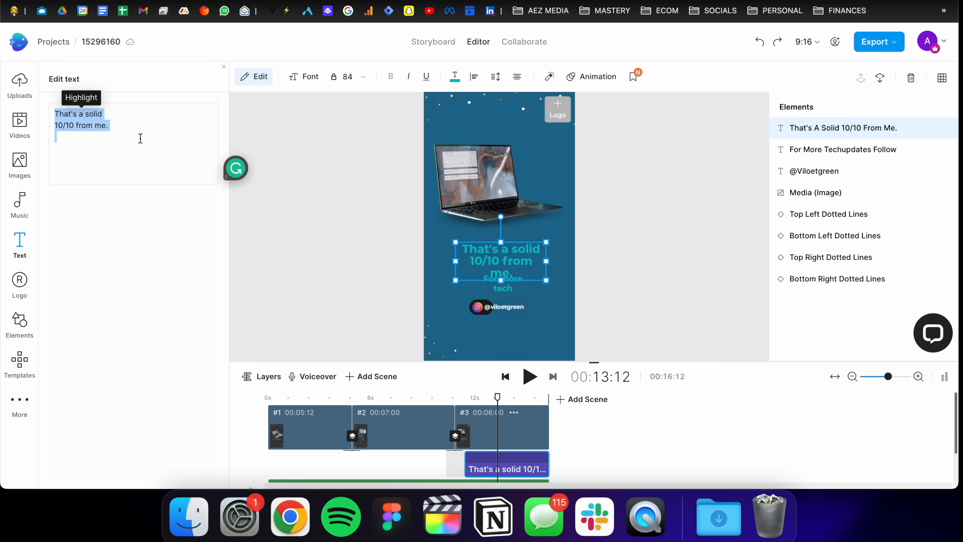
pyautogui.write('$29.99 LIMITED TIME')
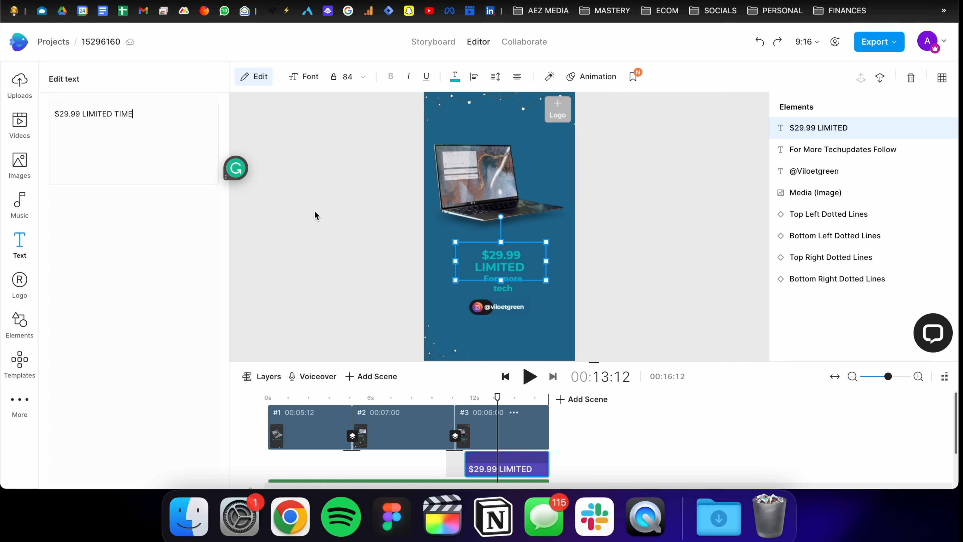
pyautogui.click(542, 224)
# Step: Replace the closing scene's laptop image with the Foldable Charger 2 collage from the uploads
pyautogui.click(20, 97)
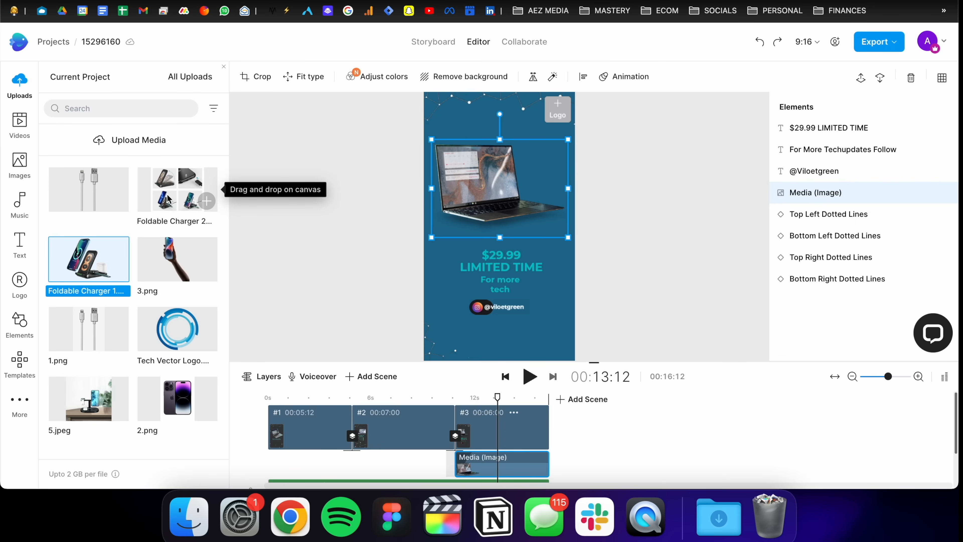
pyautogui.moveTo(168, 198); pyautogui.dragTo(456, 197)
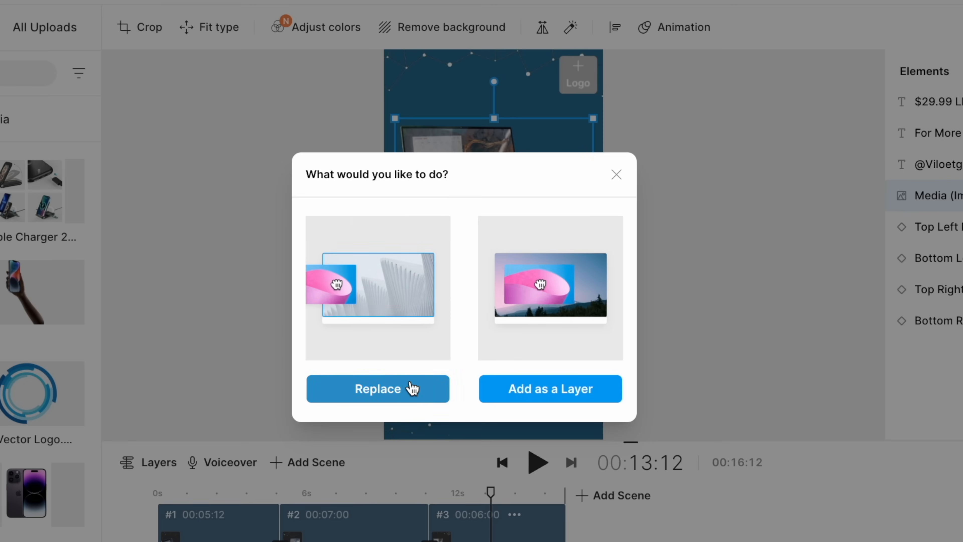
pyautogui.click(412, 387)
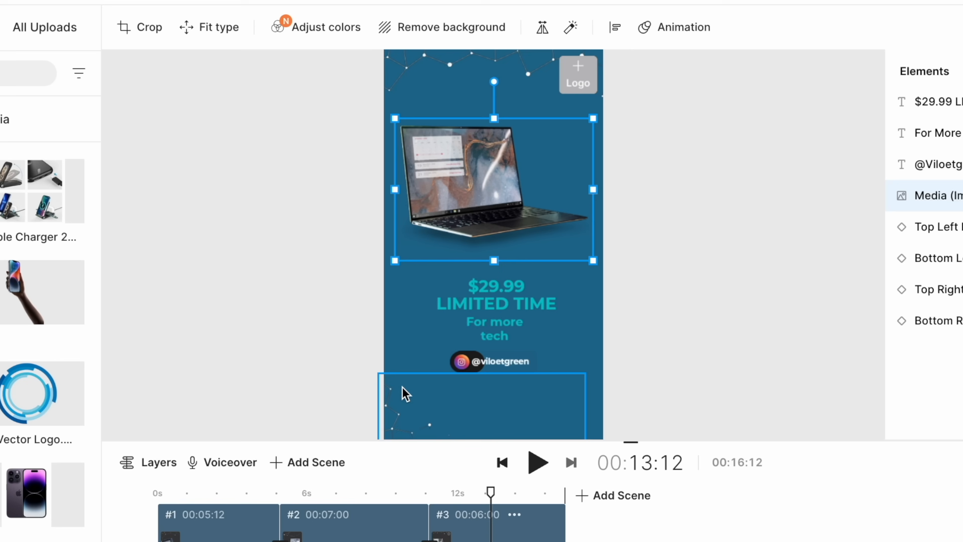
pyautogui.click(508, 319)
pyautogui.click(506, 335)
pyautogui.press('Delete')
pyautogui.click(499, 360)
pyautogui.press('Delete')
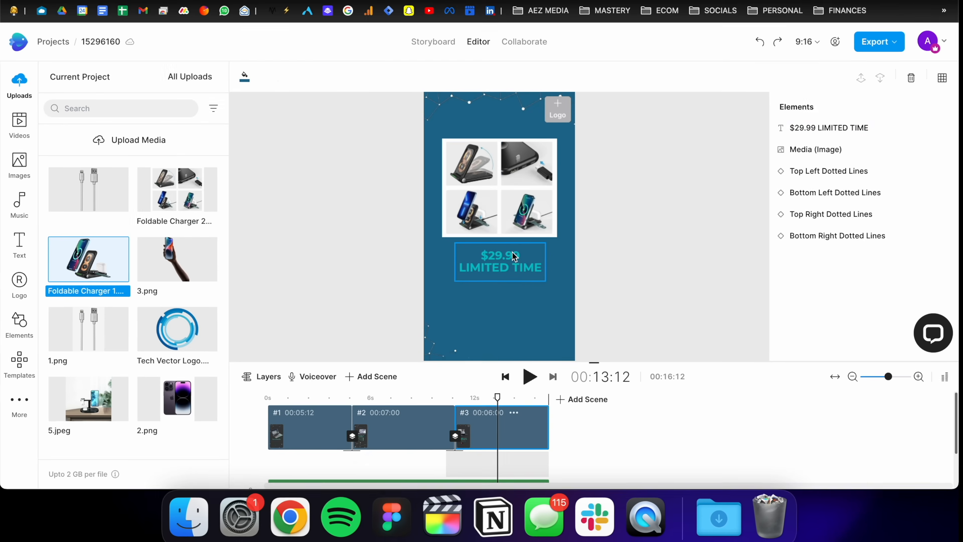
# Step: Enlarge the charger collage image and reposition it centred above the price text
pyautogui.moveTo(512, 256); pyautogui.dragTo(513, 269)
pyautogui.moveTo(512, 211); pyautogui.dragTo(512, 225)
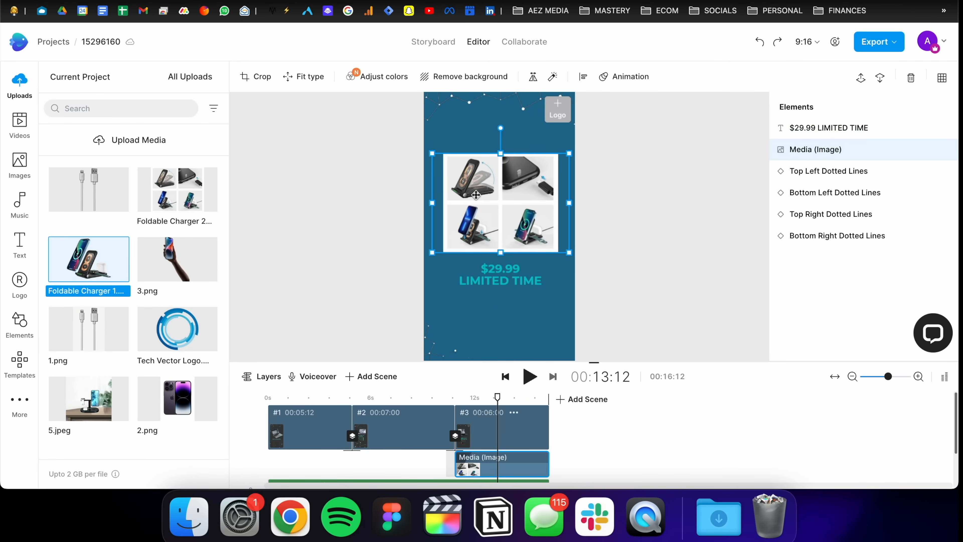
pyautogui.moveTo(430, 153); pyautogui.dragTo(416, 142)
pyautogui.moveTo(491, 173); pyautogui.dragTo(498, 173)
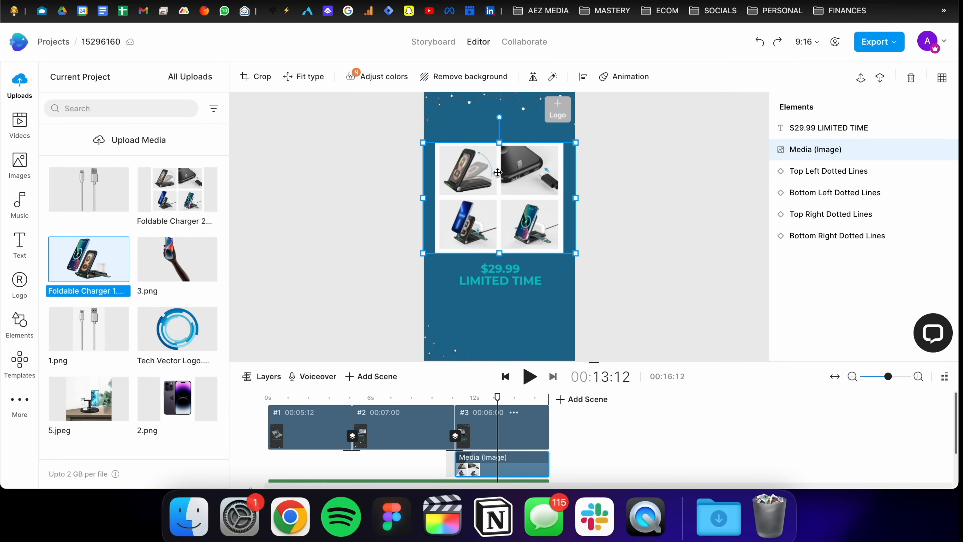
pyautogui.click(612, 164)
# Step: Add the Tech Vector Logo upload into the logo placeholder in the scene's top-right corner
pyautogui.click(529, 270)
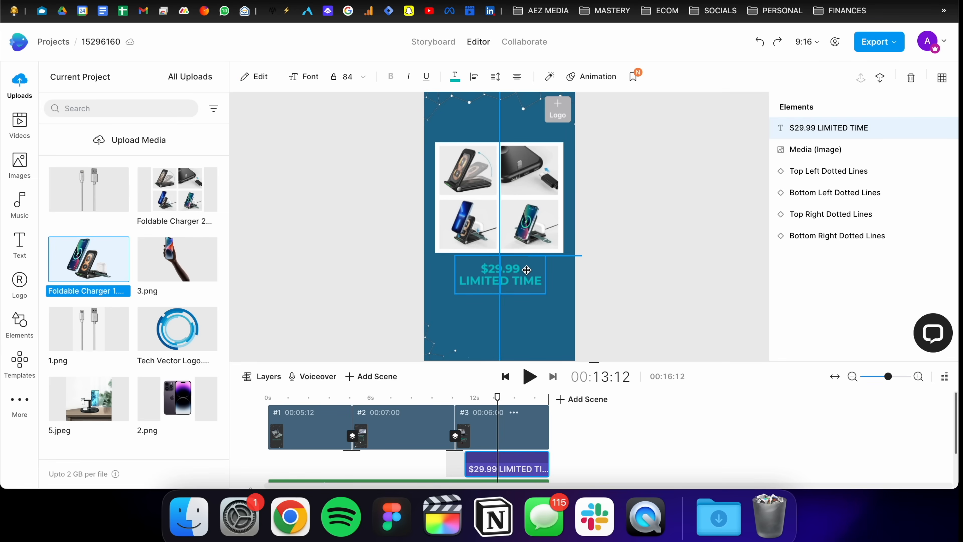
pyautogui.click(655, 239)
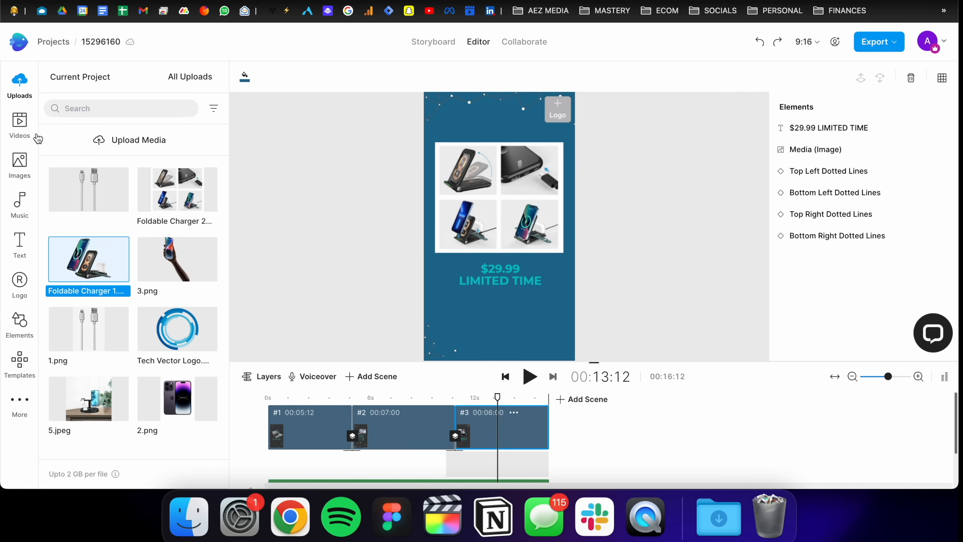
pyautogui.click(26, 160)
pyautogui.click(21, 85)
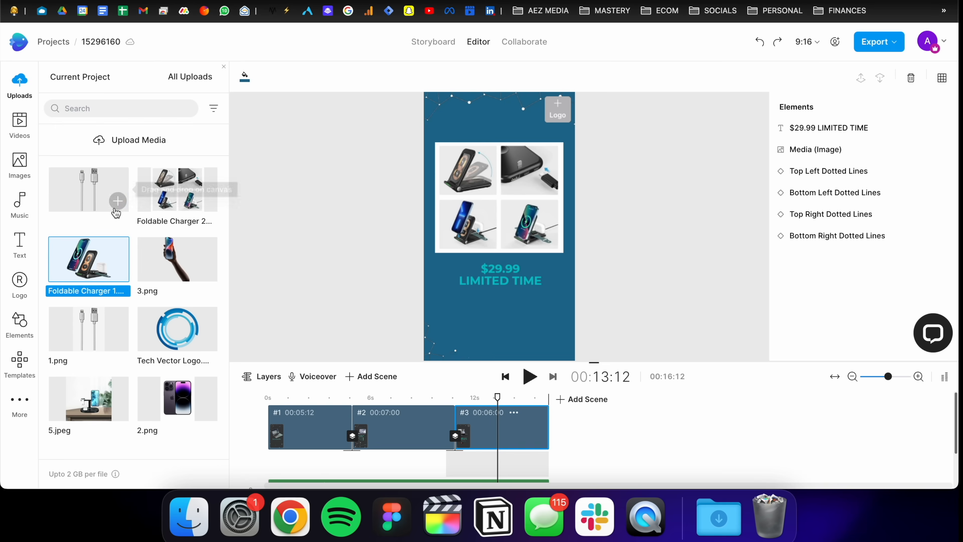
pyautogui.moveTo(176, 341); pyautogui.dragTo(569, 112)
pyautogui.click(614, 157)
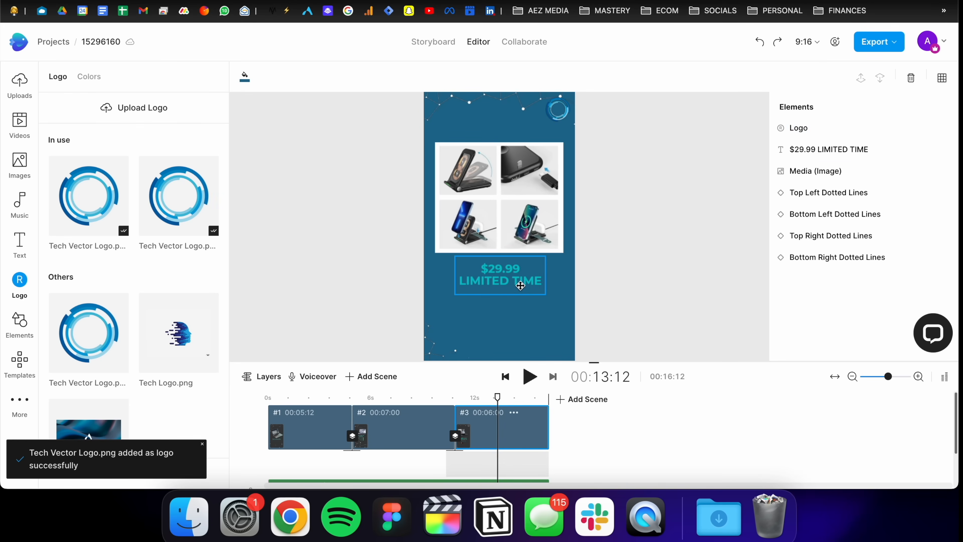
# Step: Move the $29.99 LIMITED TIME text down slightly and change its colour to white
pyautogui.moveTo(520, 285); pyautogui.dragTo(520, 291)
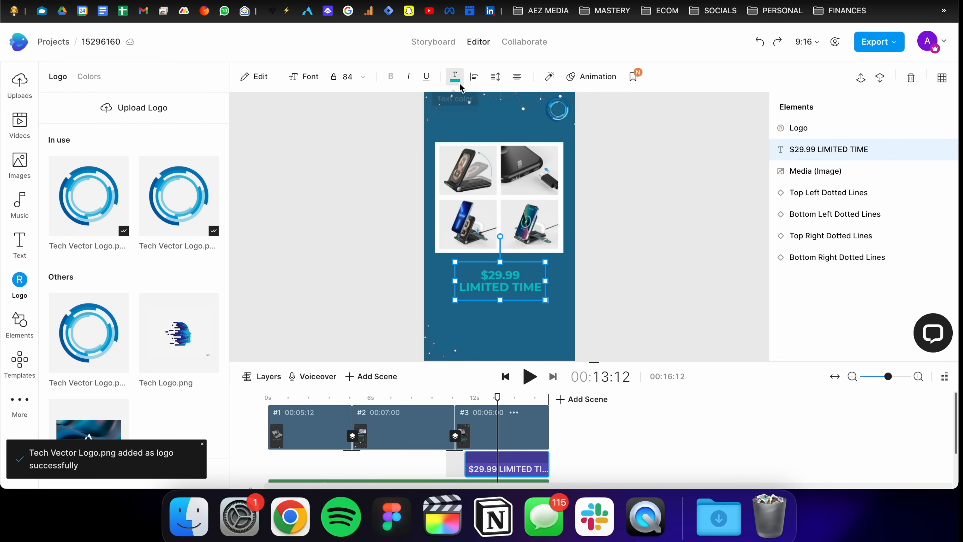
pyautogui.click(455, 76)
pyautogui.click(129, 108)
pyautogui.moveTo(118, 195); pyautogui.dragTo(45, 136)
pyautogui.click(290, 240)
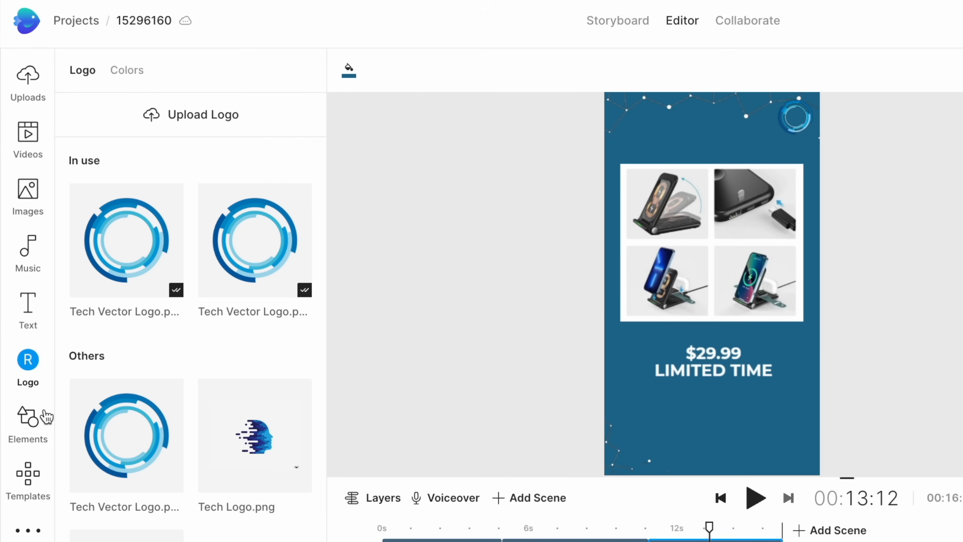
# Step: Search the elements for "Buy now" and place the dark BUY NOW button below the price text
pyautogui.click(20, 321)
pyautogui.write('Buy now')
pyautogui.press('Return')
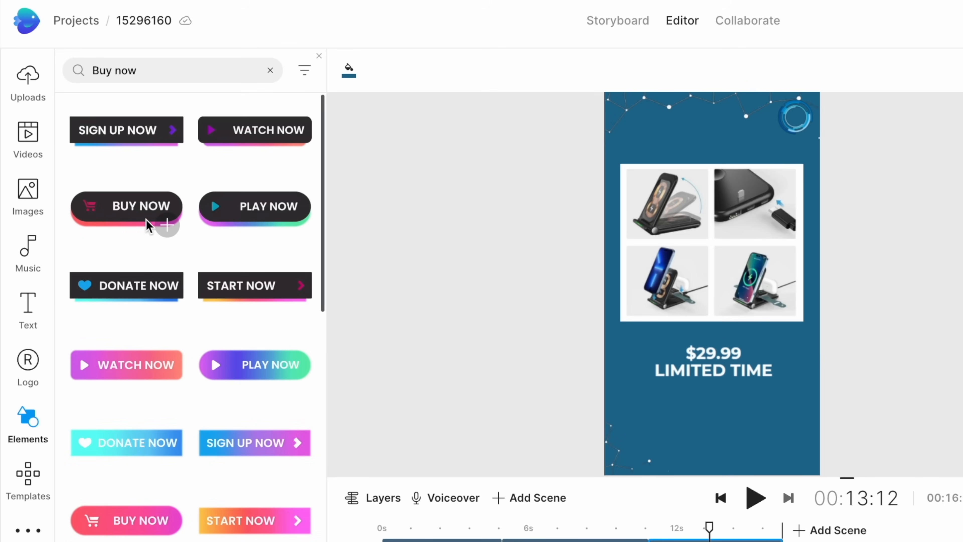
pyautogui.scroll(-2, 149, 225)
pyautogui.scroll(-3, 149, 227)
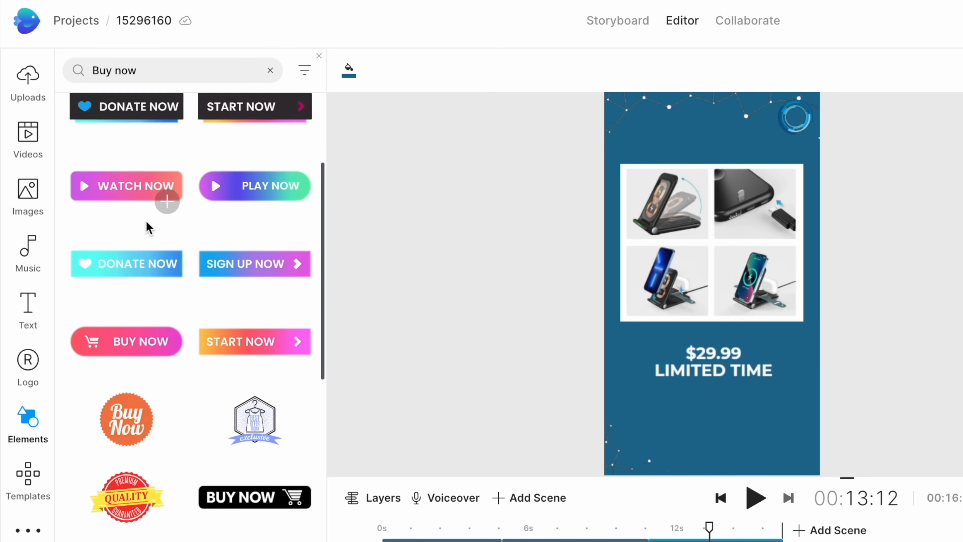
pyautogui.scroll(5, 148, 226)
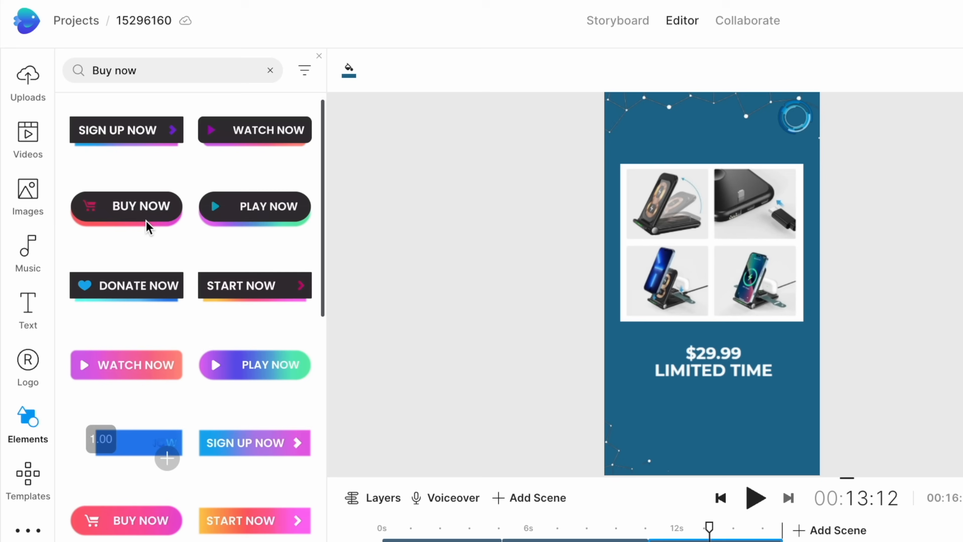
pyautogui.scroll(-1, 143, 216)
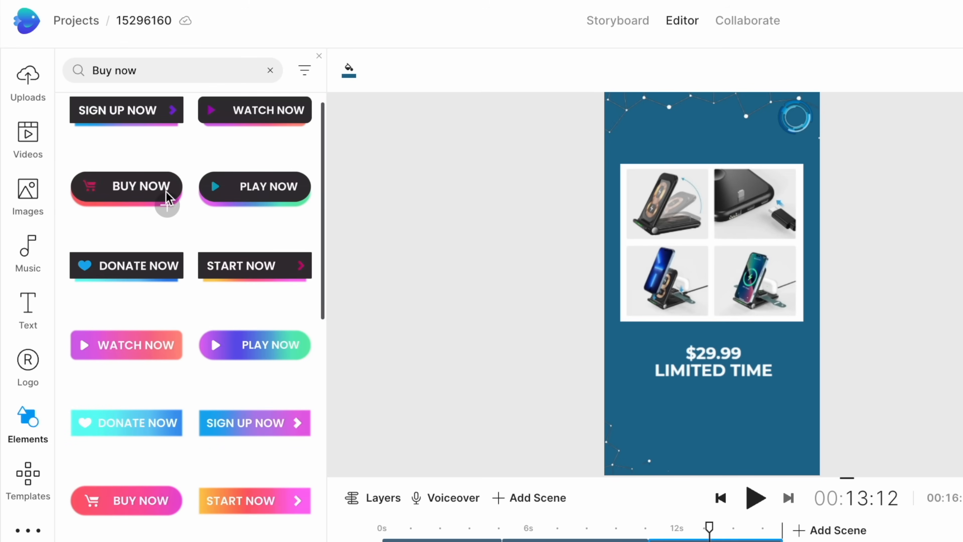
pyautogui.click(166, 205)
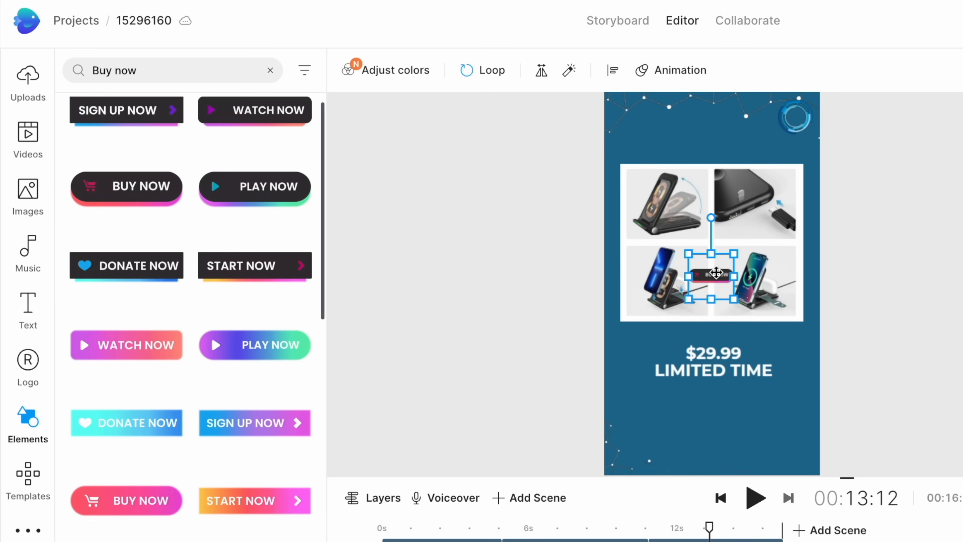
pyautogui.moveTo(715, 272); pyautogui.dragTo(705, 407)
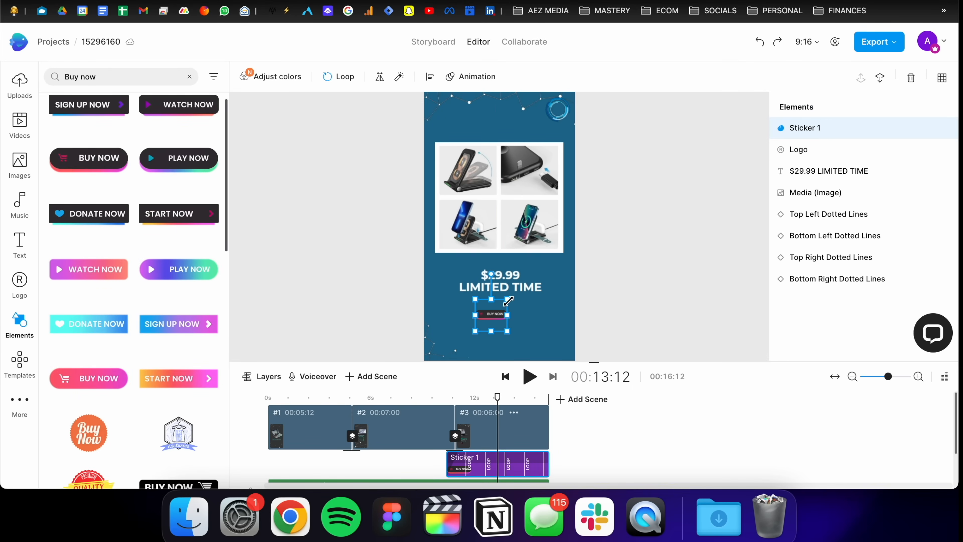
pyautogui.moveTo(508, 301); pyautogui.dragTo(567, 256)
pyautogui.moveTo(533, 291); pyautogui.dragTo(516, 319)
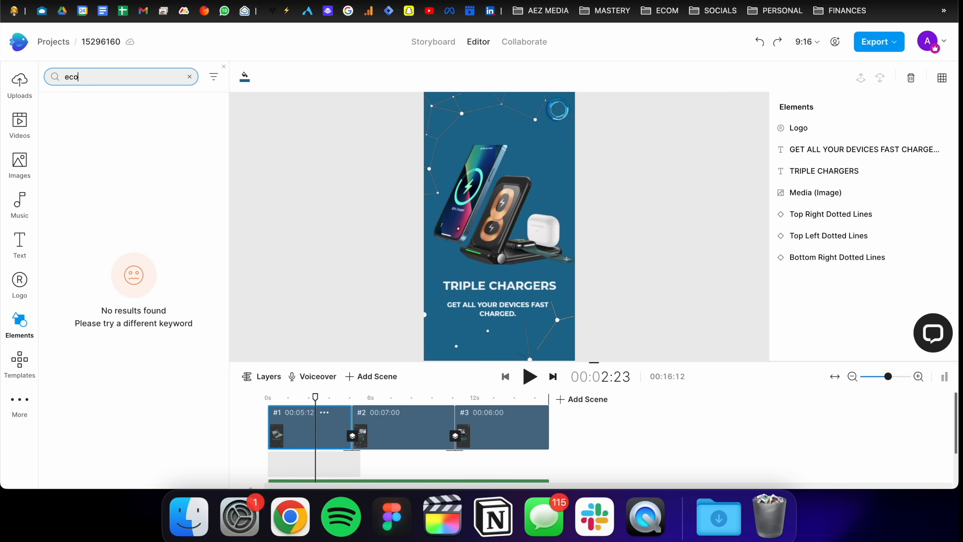
# Step: Search the elements for ecommerce and place the 10% OFF sticker in the opening scene's top-left corner
pyautogui.write('mmerce')
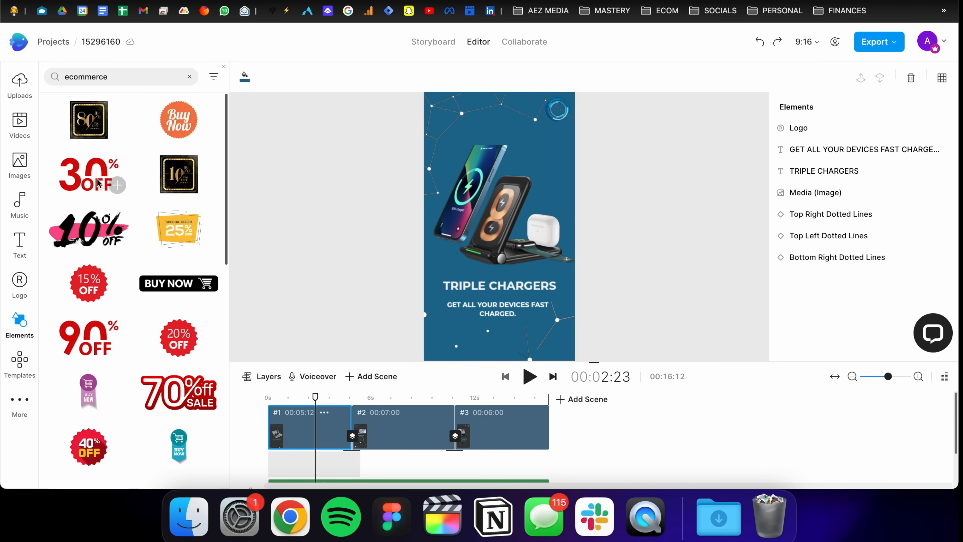
pyautogui.scroll(-10, 98, 183)
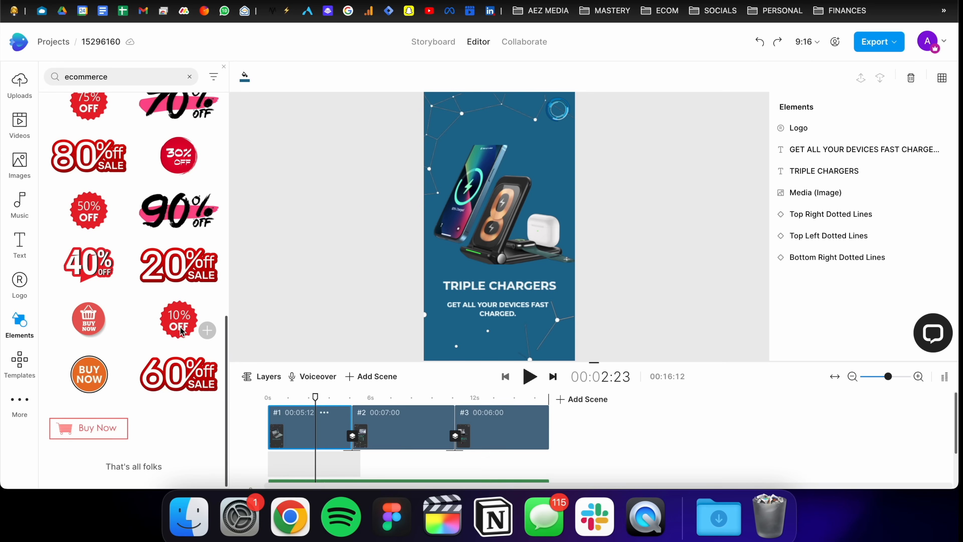
pyautogui.click(208, 330)
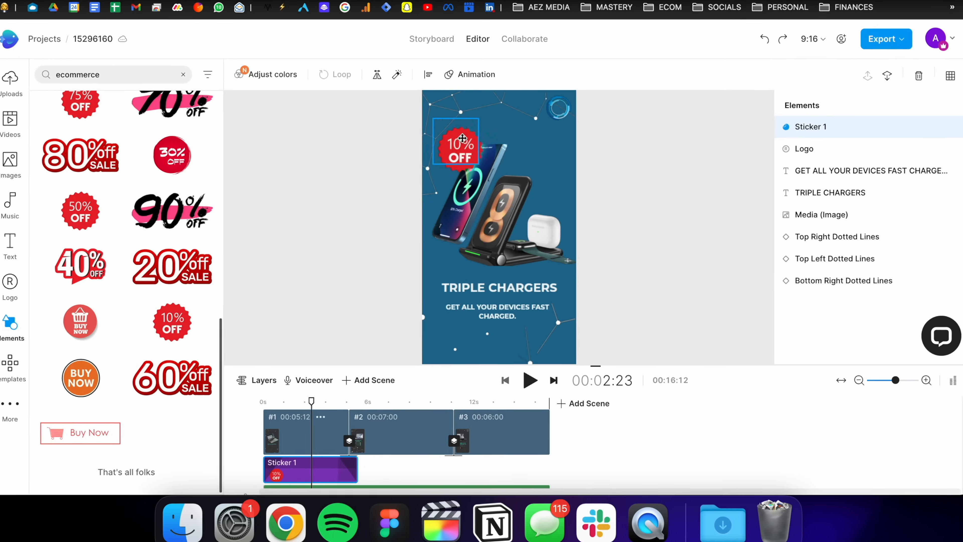
pyautogui.moveTo(465, 143); pyautogui.dragTo(431, 92)
pyautogui.click(703, 176)
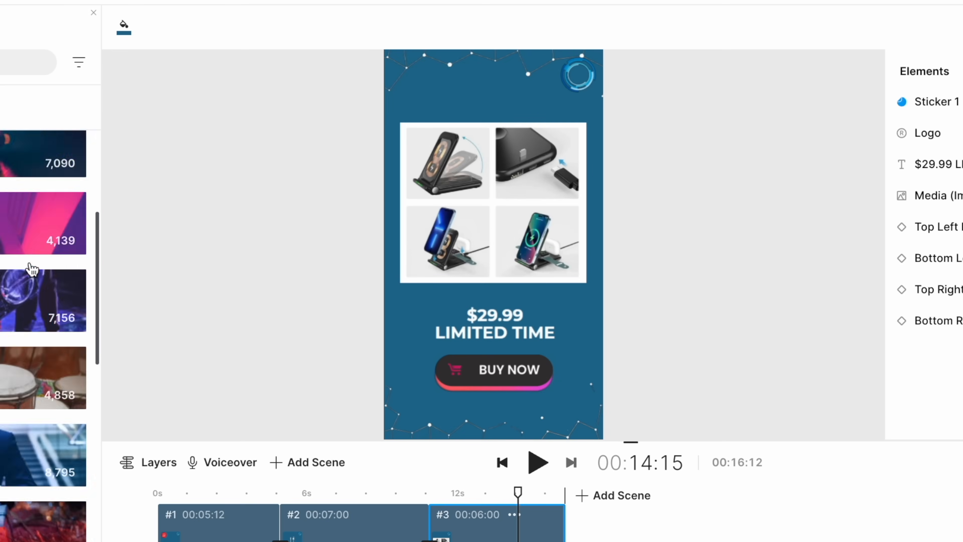
# Step: Filter music by the Electronic genre, preview tracks, and add The World Is Good (30 Seconds) track
pyautogui.scroll(-3, 110, 265)
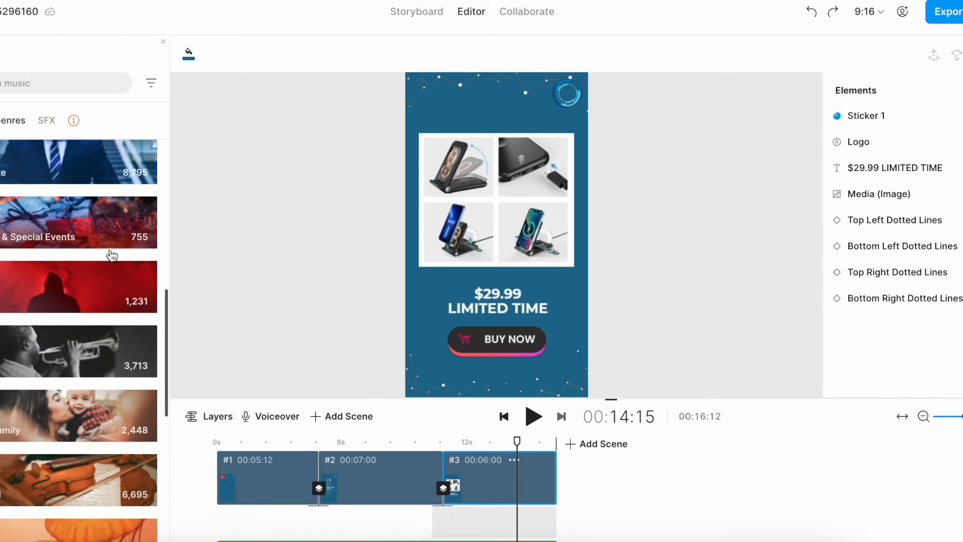
pyautogui.scroll(-5, 112, 255)
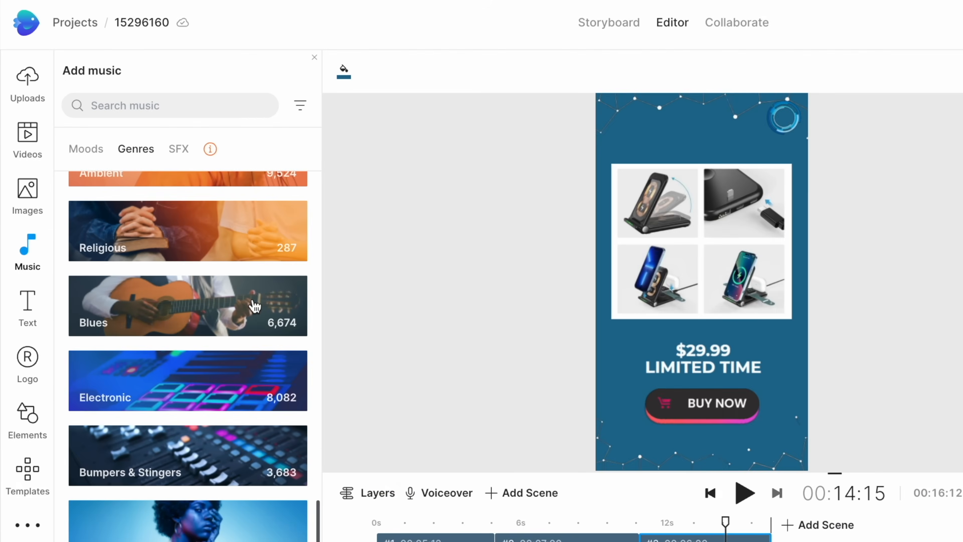
pyautogui.click(226, 369)
pyautogui.click(84, 239)
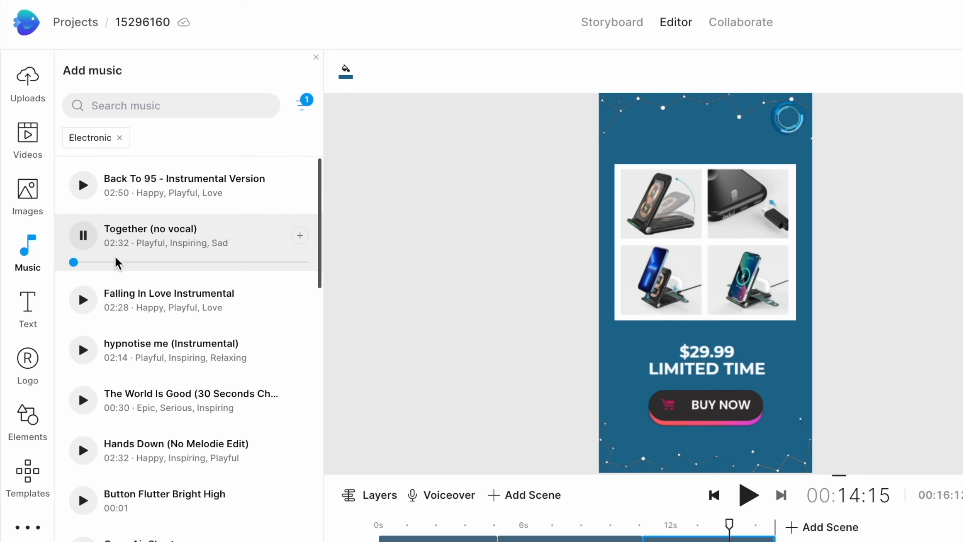
pyautogui.click(131, 263)
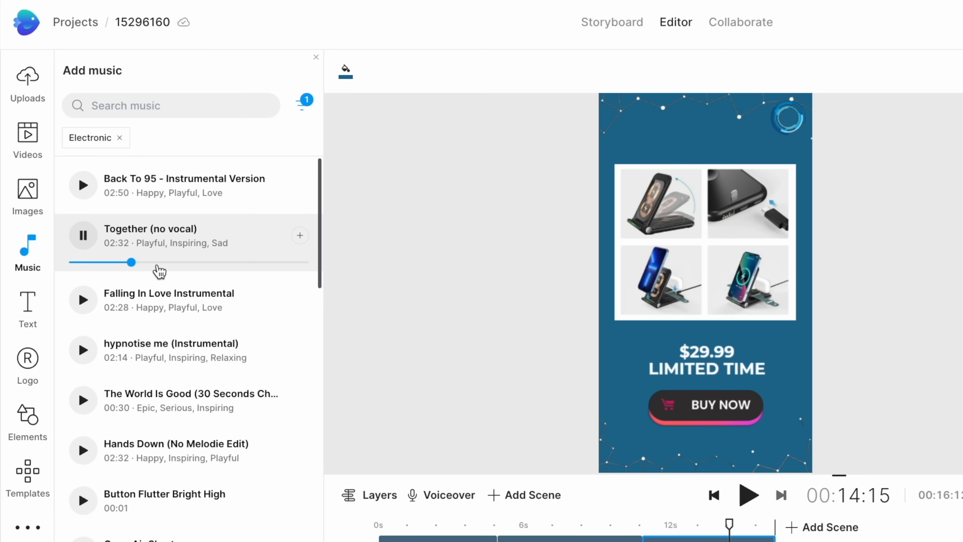
pyautogui.click(83, 403)
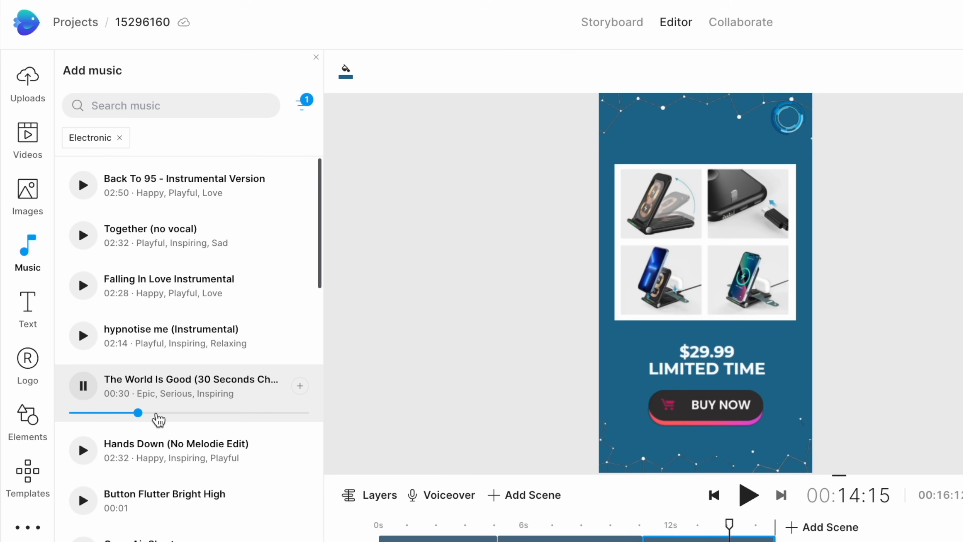
pyautogui.click(299, 386)
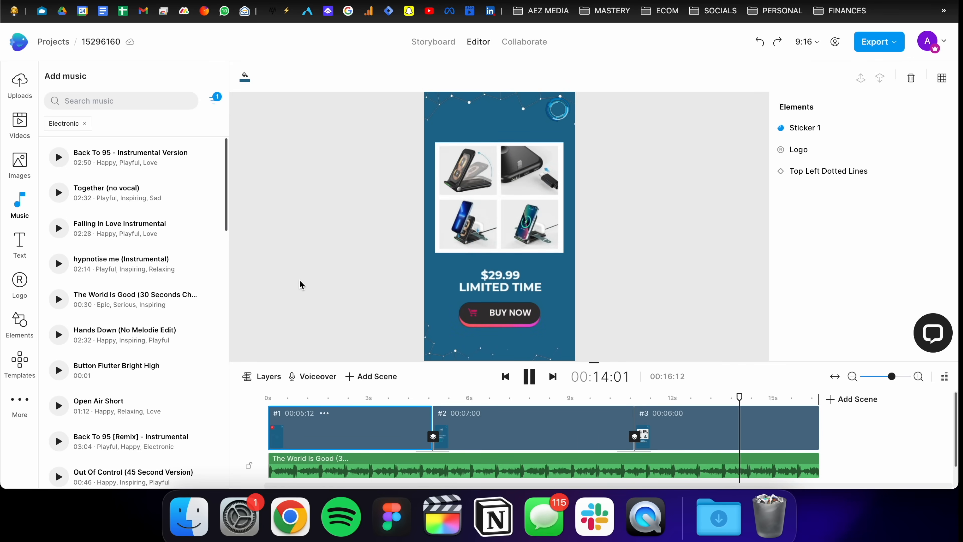
# Step: Stop playback and export the video in 1080p quality
pyautogui.press('space')
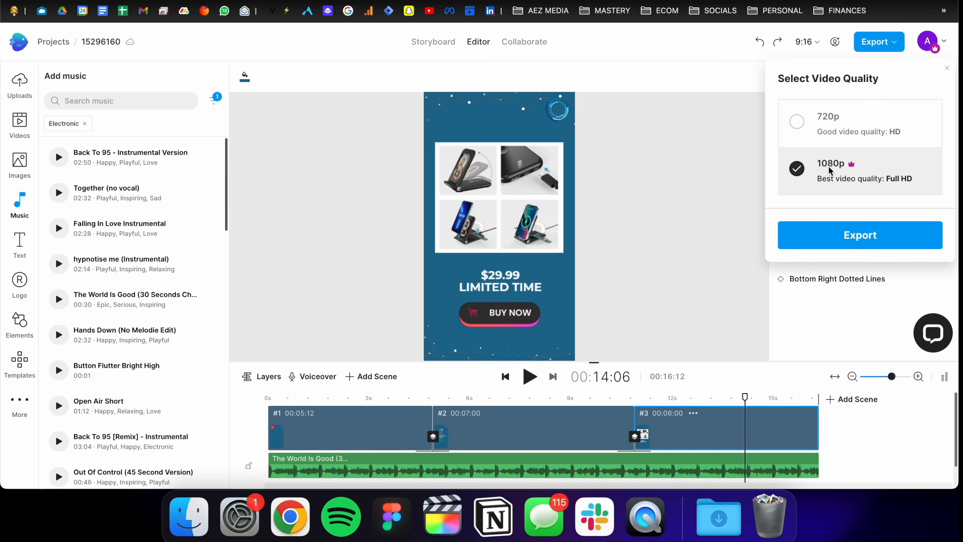
pyautogui.click(841, 236)
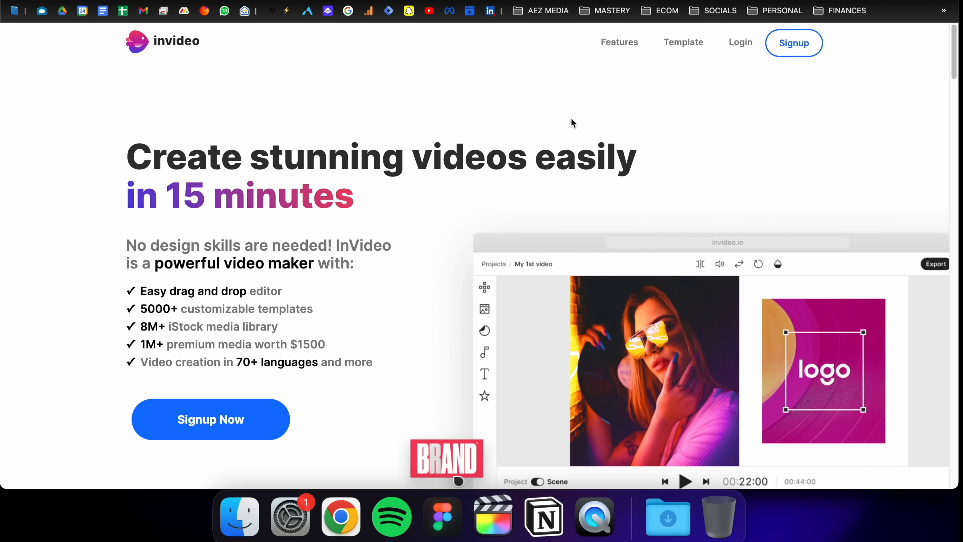
pyautogui.scroll(-20, 444, 189)
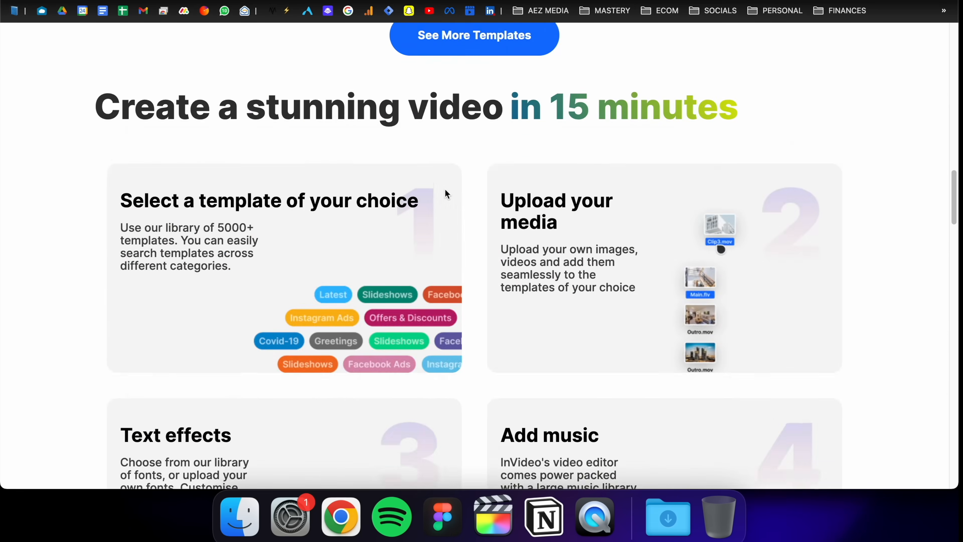
pyautogui.scroll(-3, 445, 193)
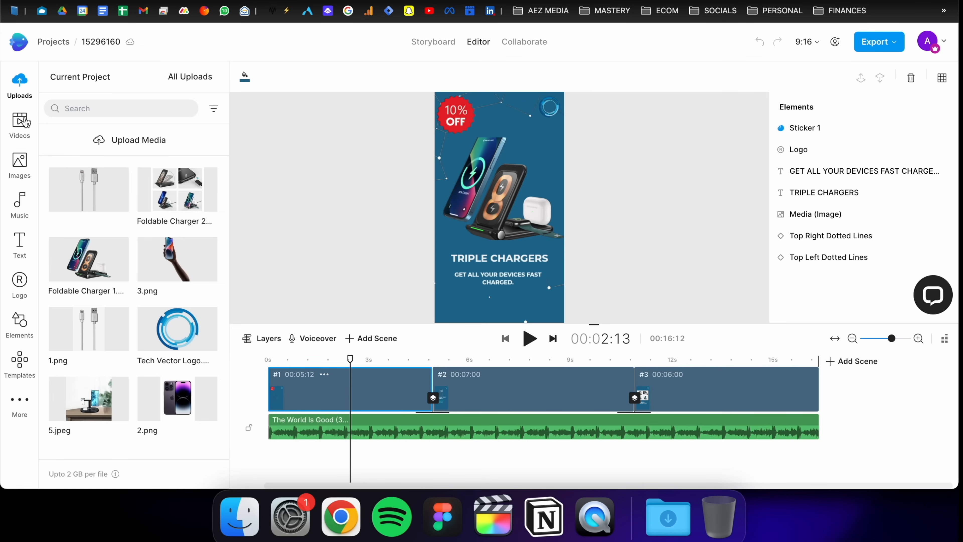
# Step: Browse the stock video library and apply its source and license filters
pyautogui.click(19, 121)
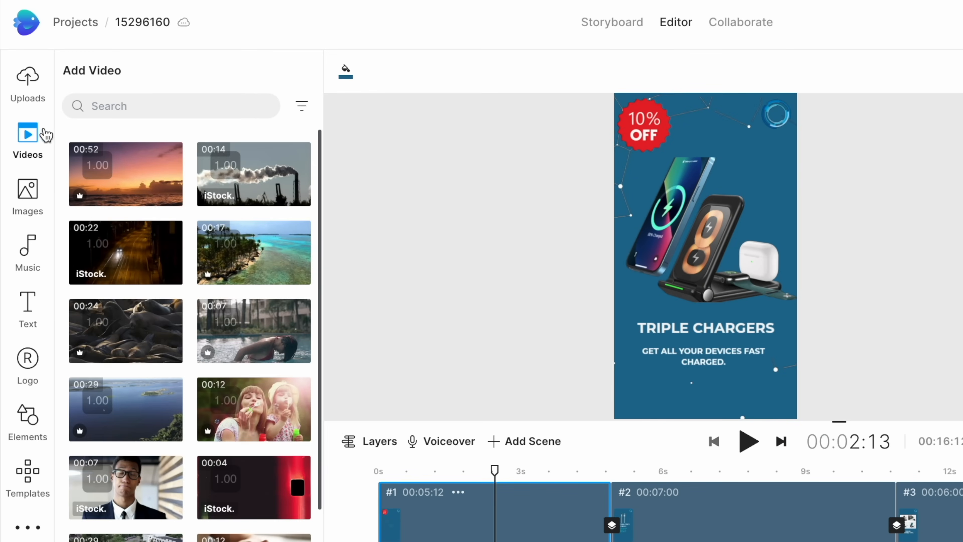
pyautogui.scroll(-5, 183, 182)
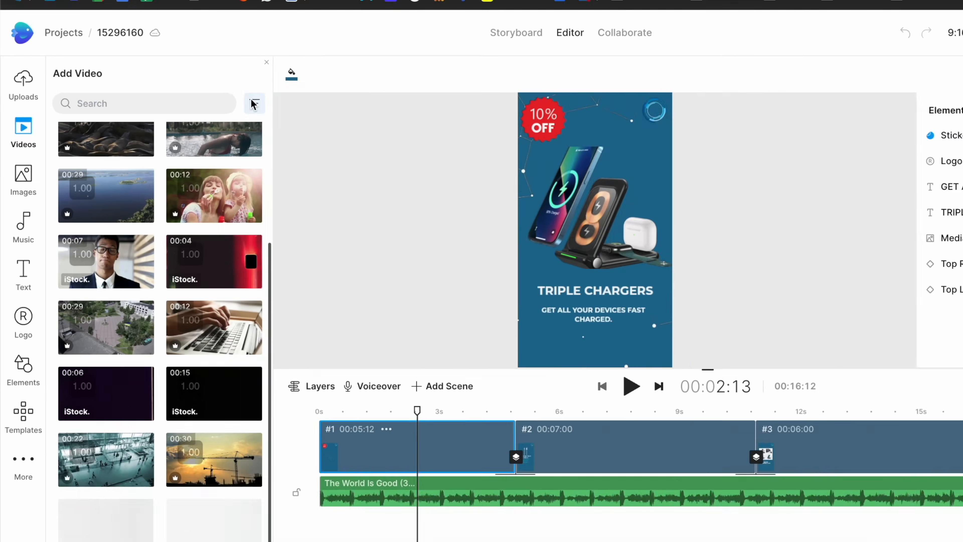
pyautogui.click(301, 104)
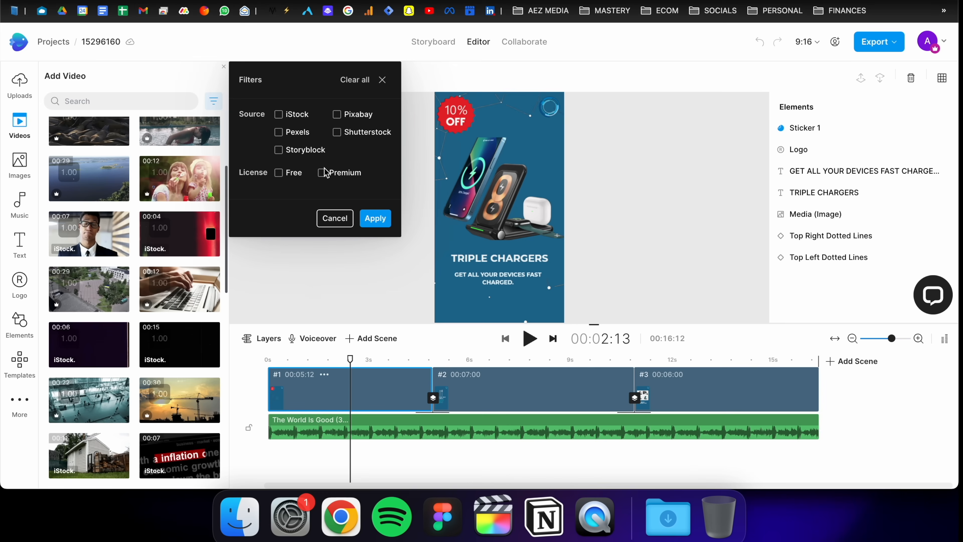
pyautogui.click(366, 217)
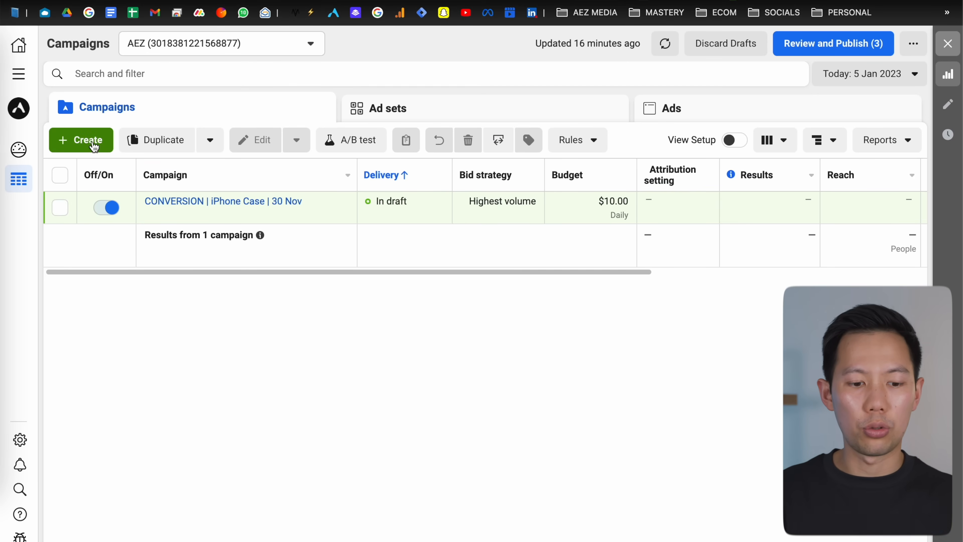
# Step: Start creating a new campaign and choose the Sales campaign objective
pyautogui.click(95, 145)
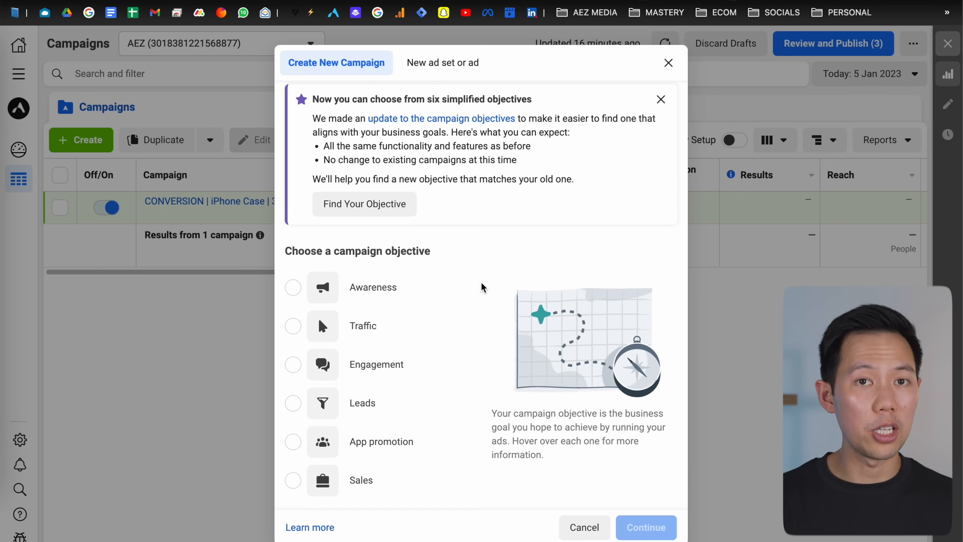
pyautogui.scroll(-2, 481, 281)
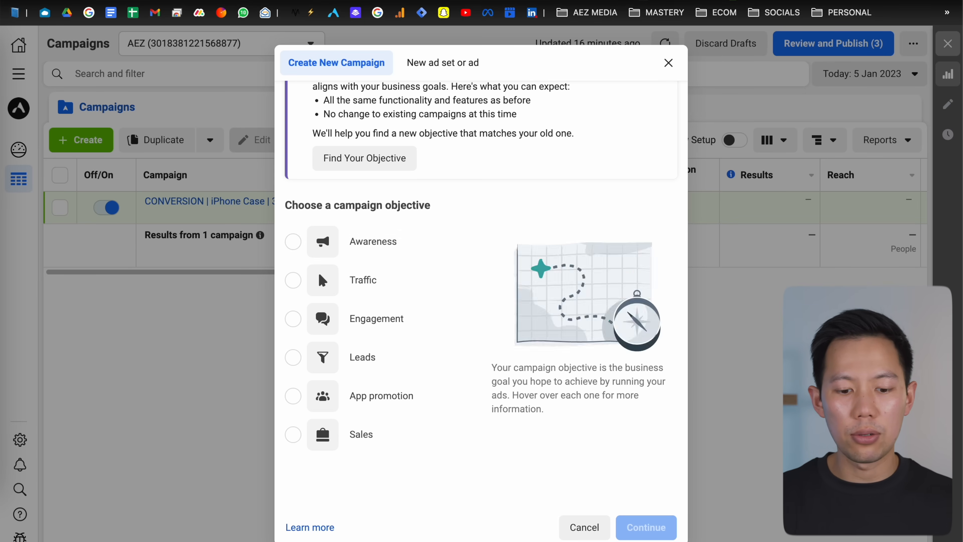
pyautogui.moveTo(420, 275)
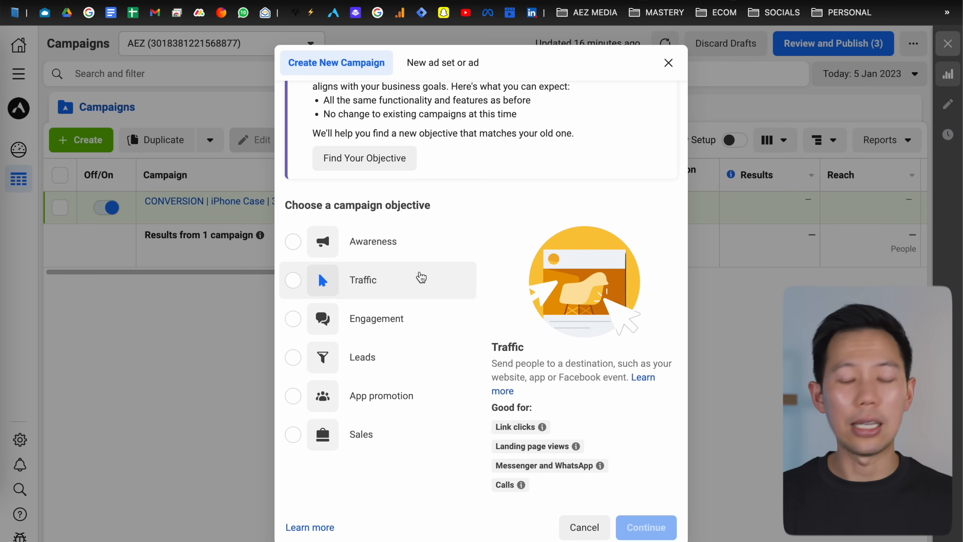
pyautogui.moveTo(426, 361)
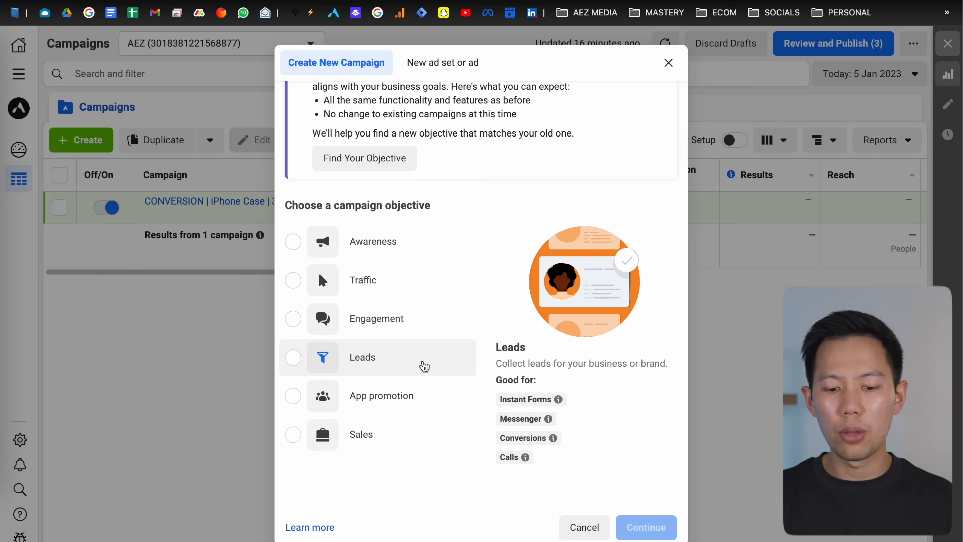
pyautogui.moveTo(420, 424)
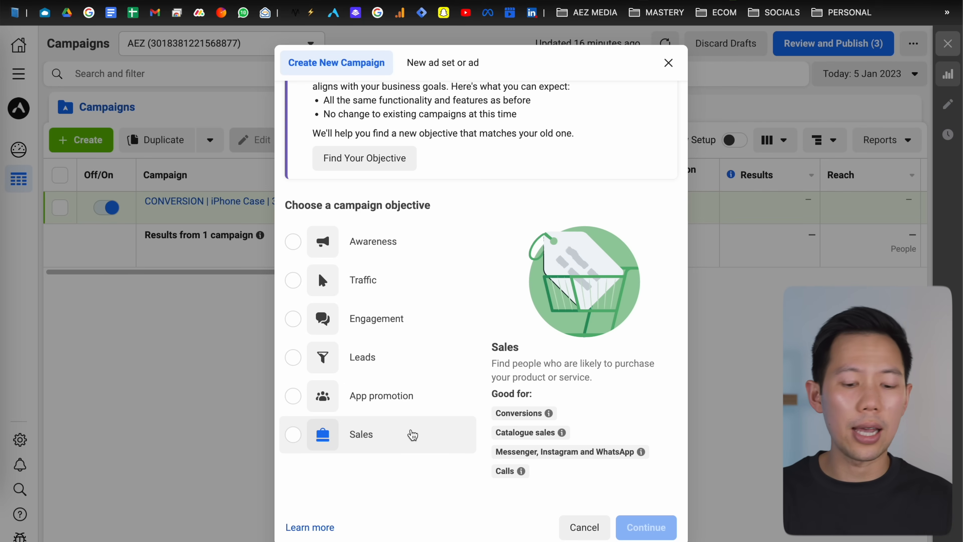
pyautogui.click(412, 434)
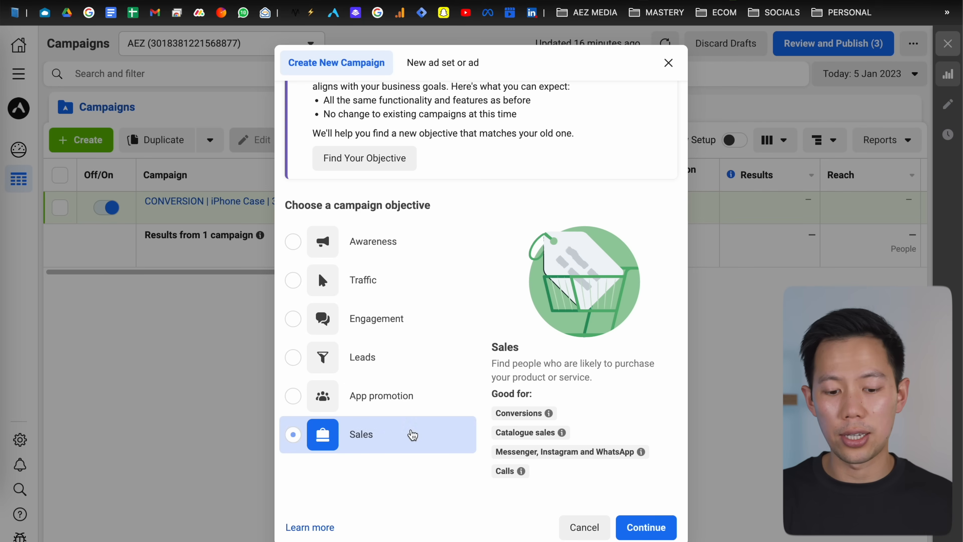
# Step: Name the campaign SALES | XYZ | CBO and continue to the campaign settings
pyautogui.scroll(-2, 482, 292)
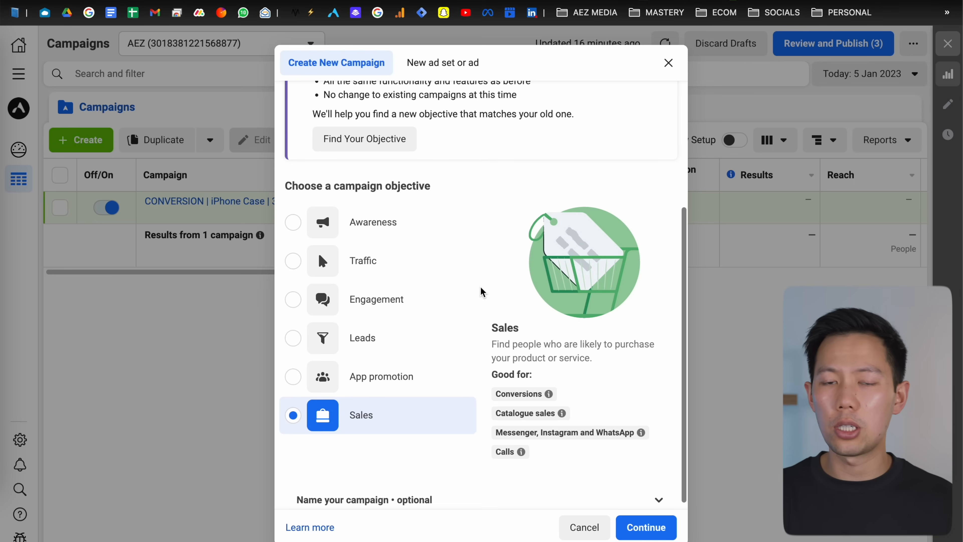
pyautogui.scroll(1, 482, 292)
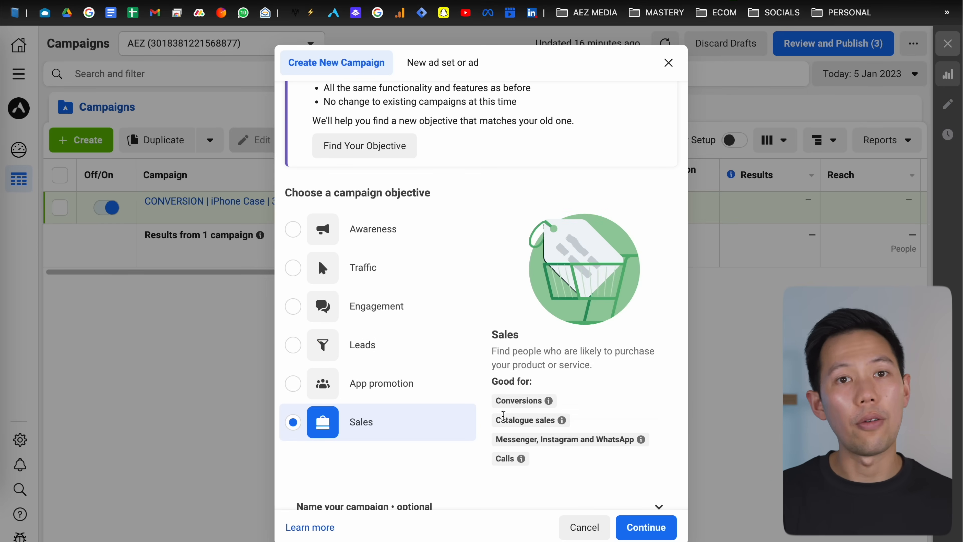
pyautogui.scroll(-1, 503, 416)
pyautogui.moveTo(503, 416)
pyautogui.scroll(1, 503, 416)
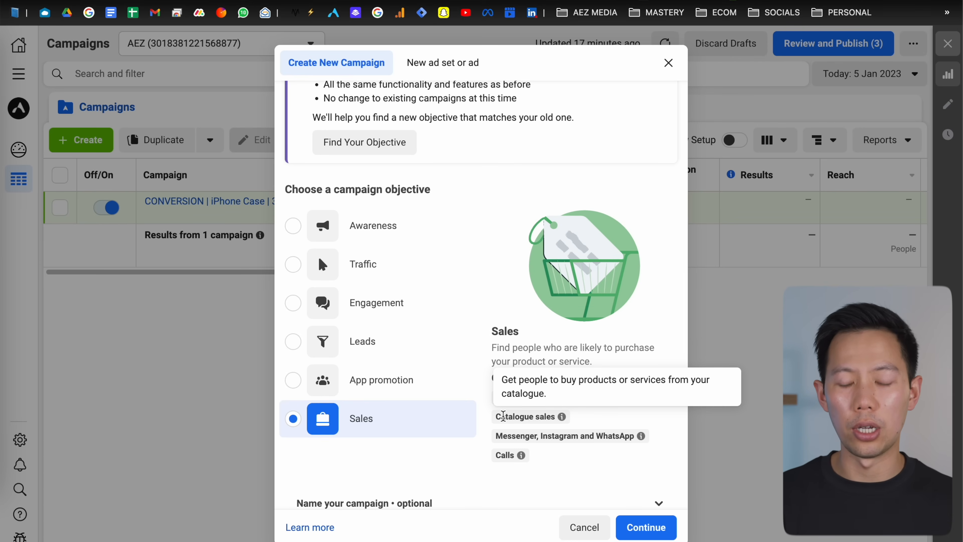
pyautogui.scroll(-1, 503, 416)
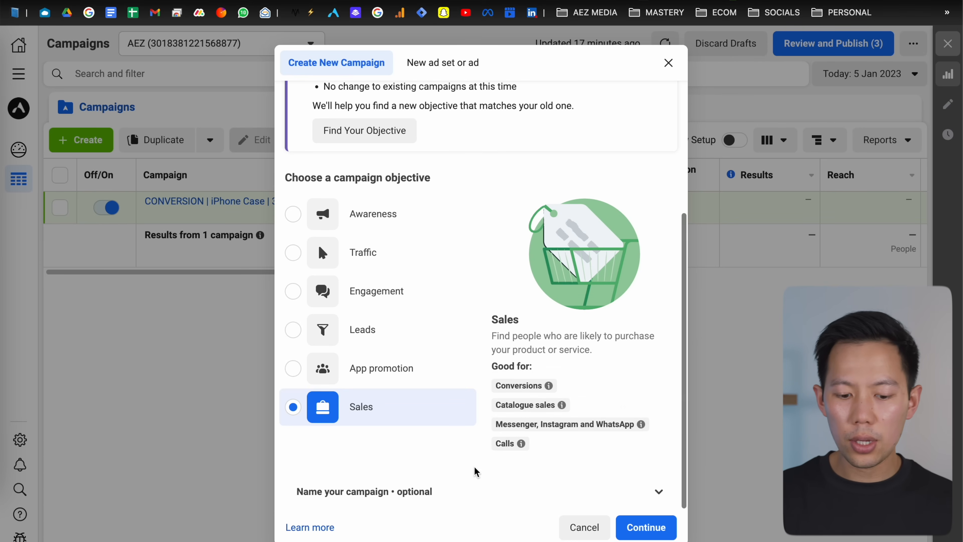
pyautogui.click(405, 492)
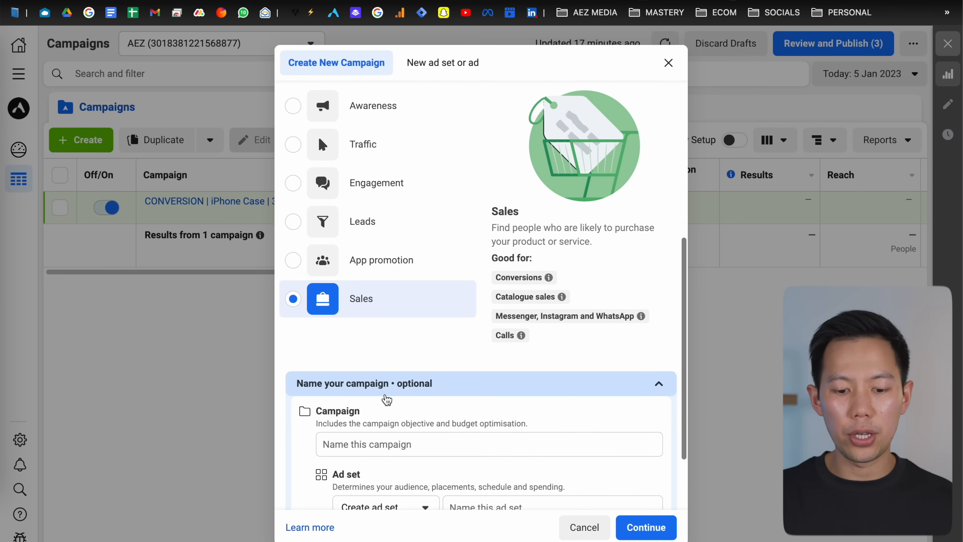
pyautogui.scroll(-5, 387, 399)
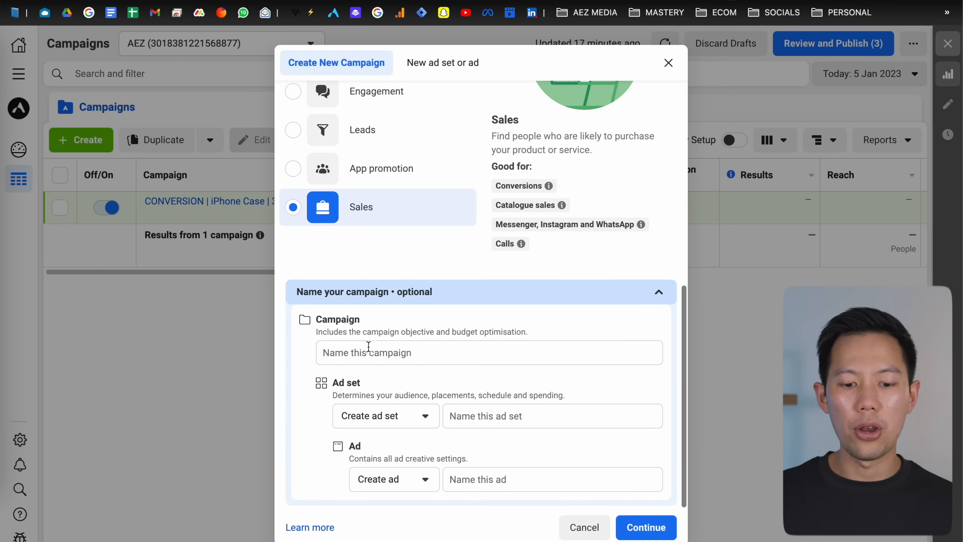
pyautogui.click(365, 353)
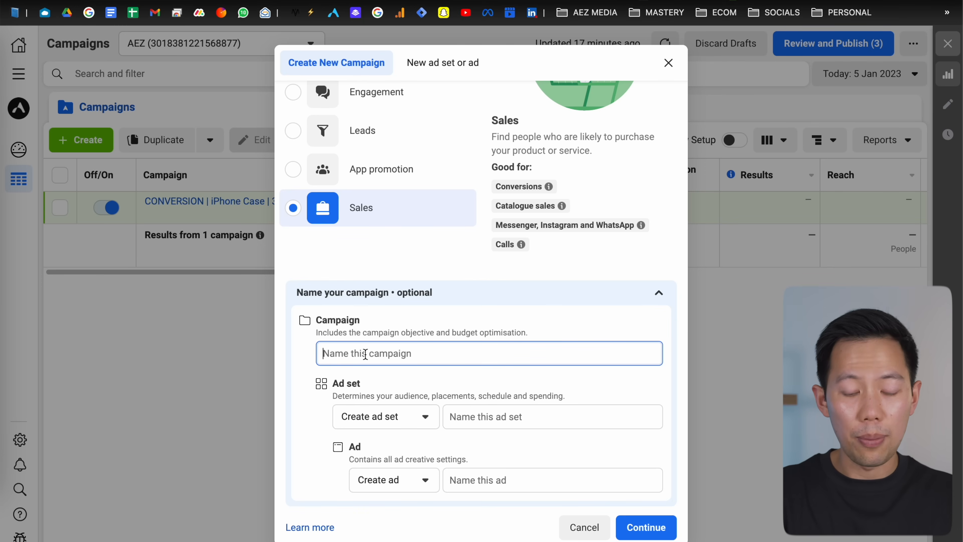
pyautogui.scroll(1, 365, 353)
pyautogui.write('SALES | XYZ | CBO')
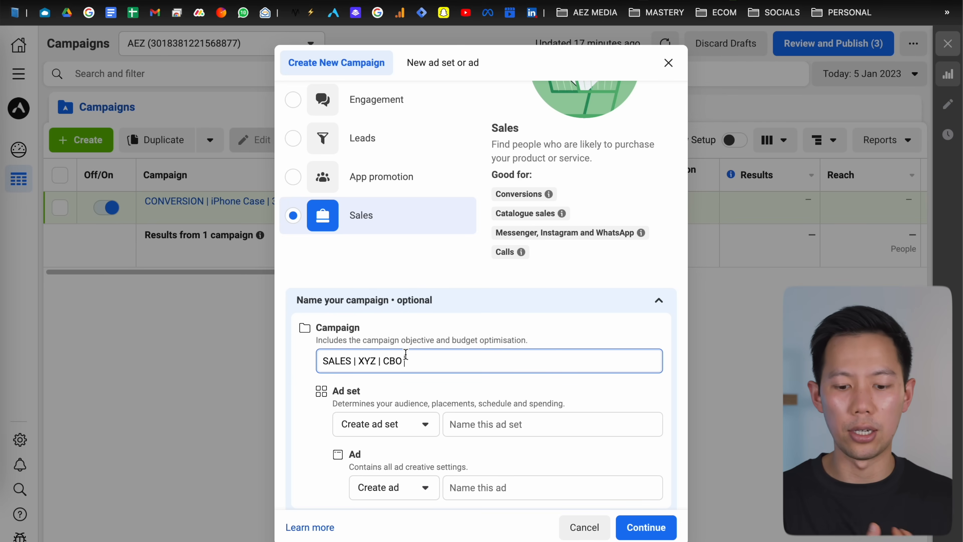
pyautogui.click(640, 527)
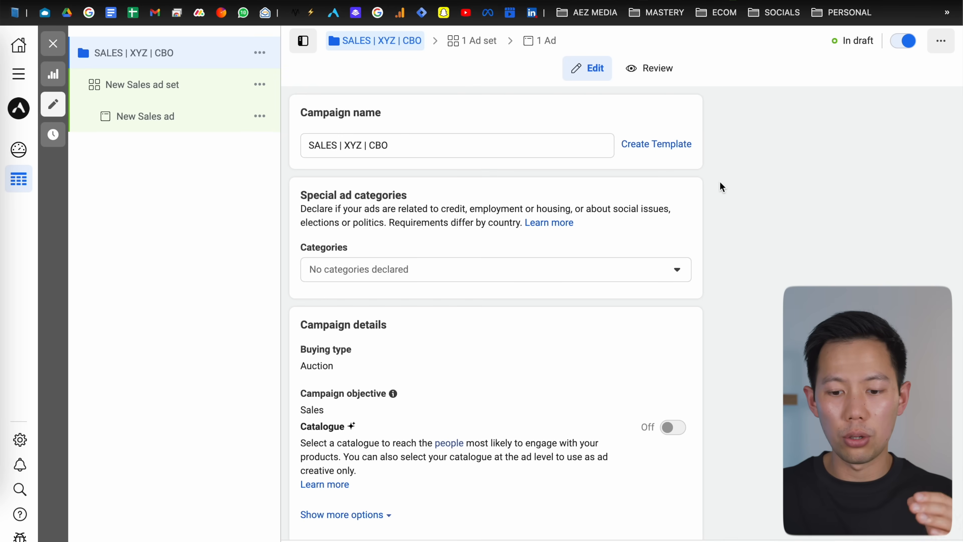
# Step: Review the special ad category options without declaring any category
pyautogui.scroll(-1, 720, 182)
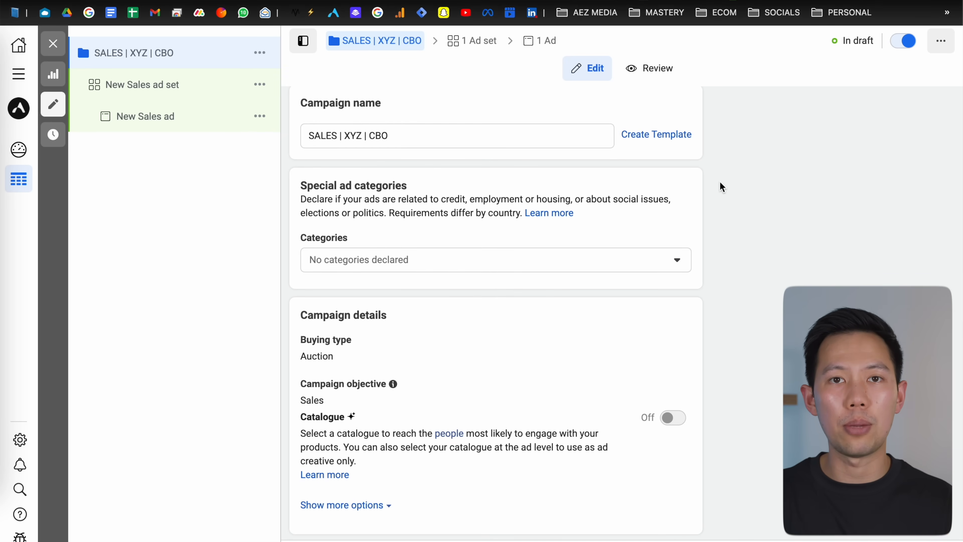
pyautogui.scroll(1, 720, 181)
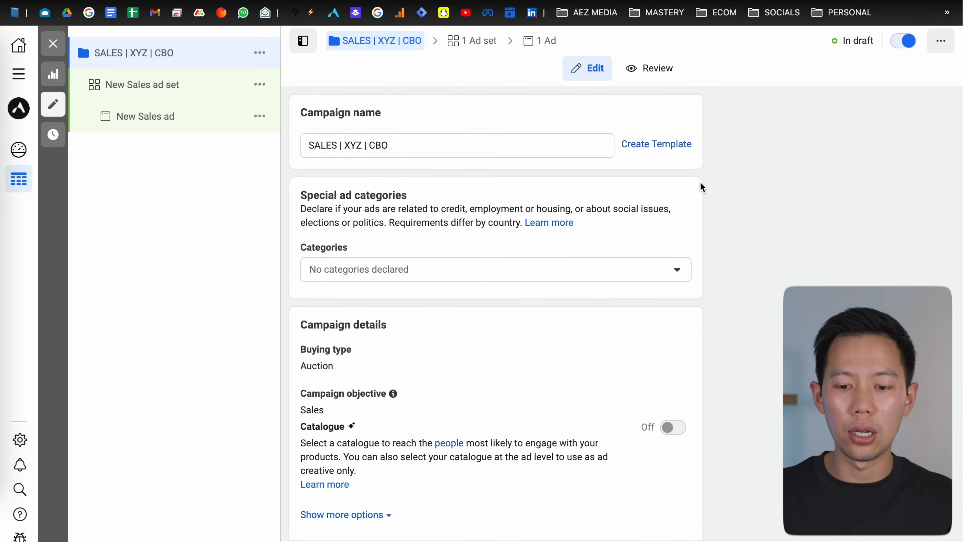
pyautogui.scroll(-3, 700, 187)
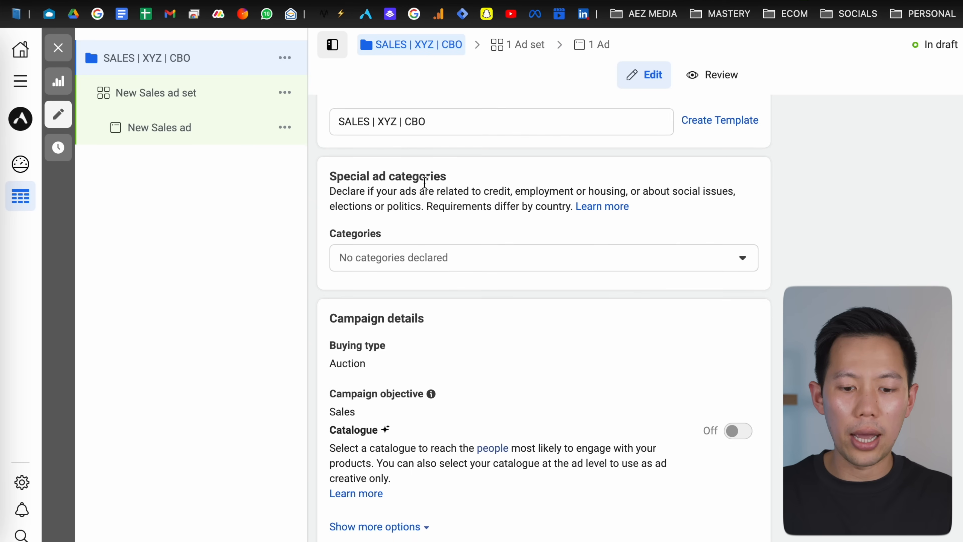
pyautogui.scroll(-1, 425, 182)
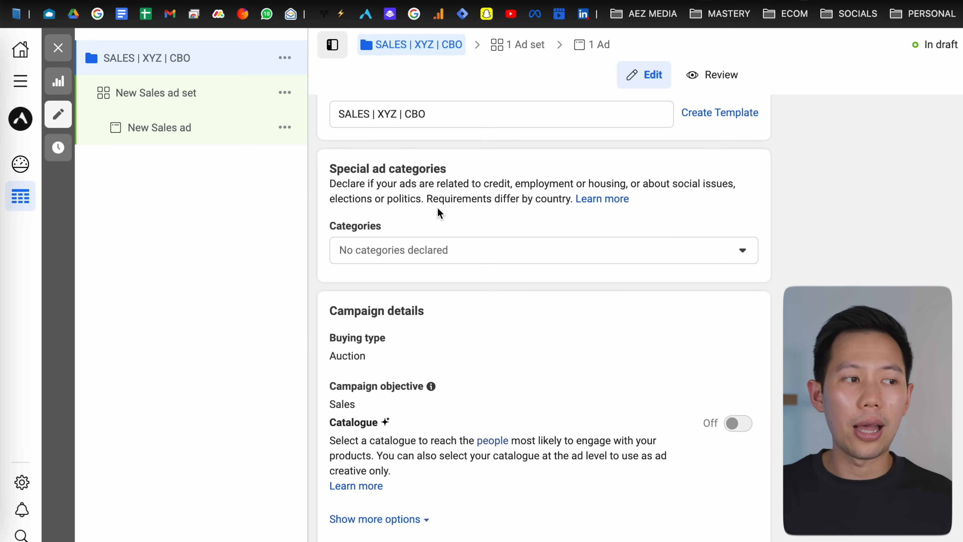
pyautogui.click(446, 251)
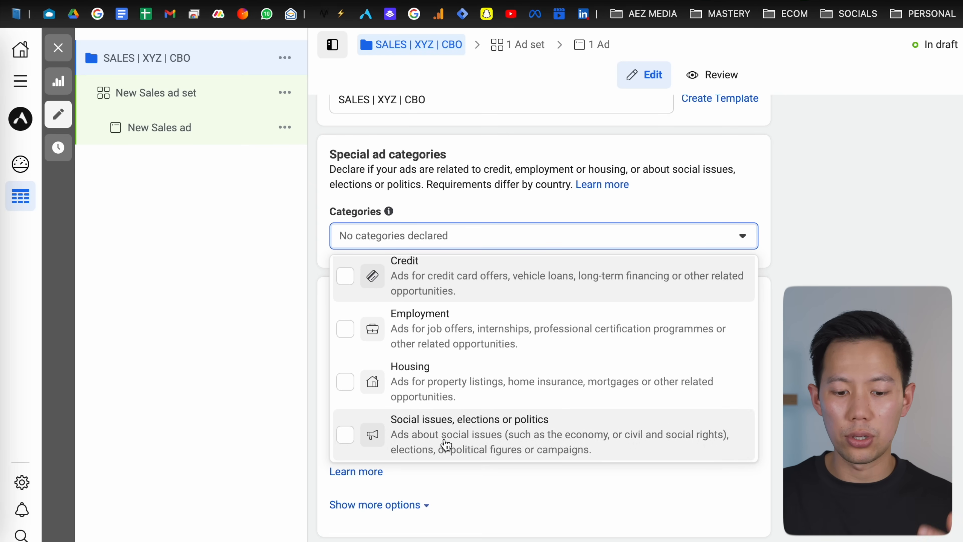
pyautogui.scroll(1, 670, 348)
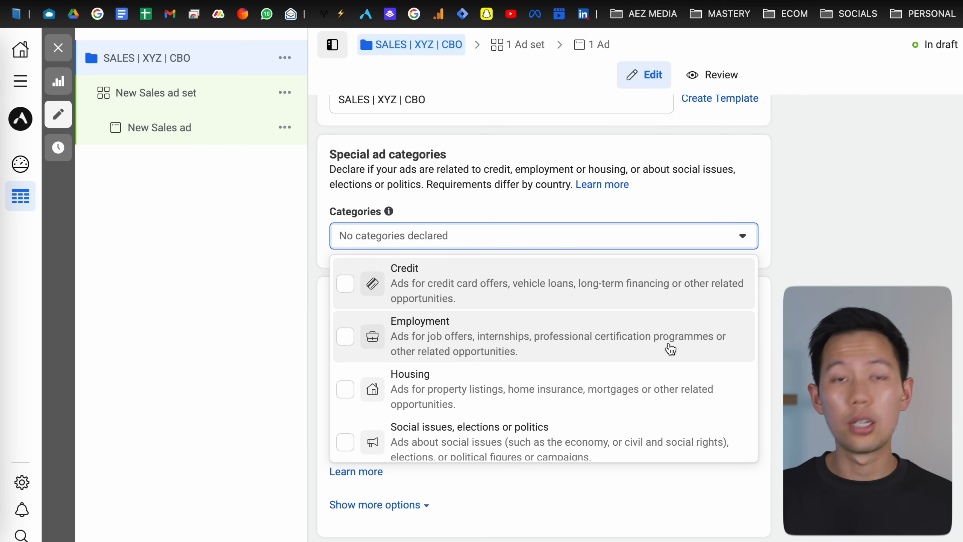
pyautogui.click(841, 281)
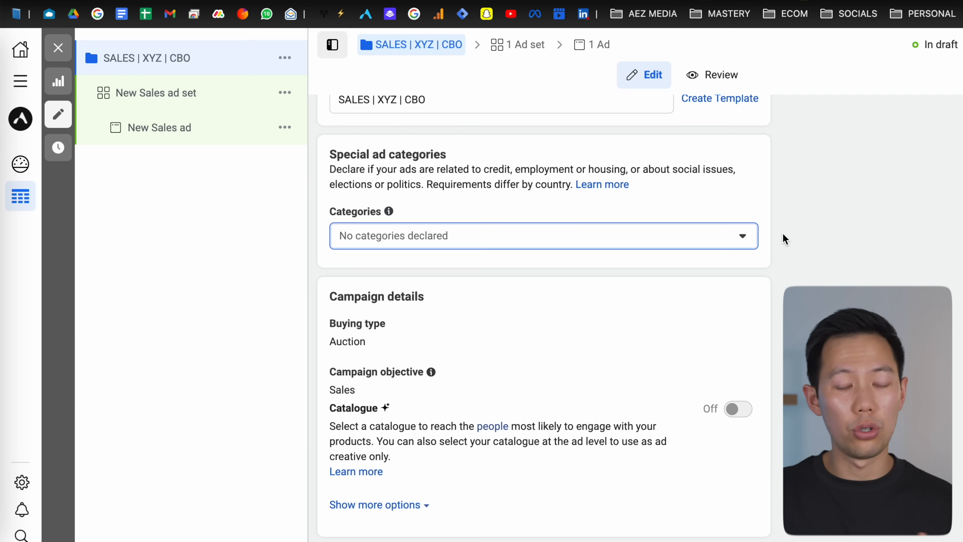
# Step: Turn on Create A/B test for the campaign
pyautogui.scroll(-1, 776, 214)
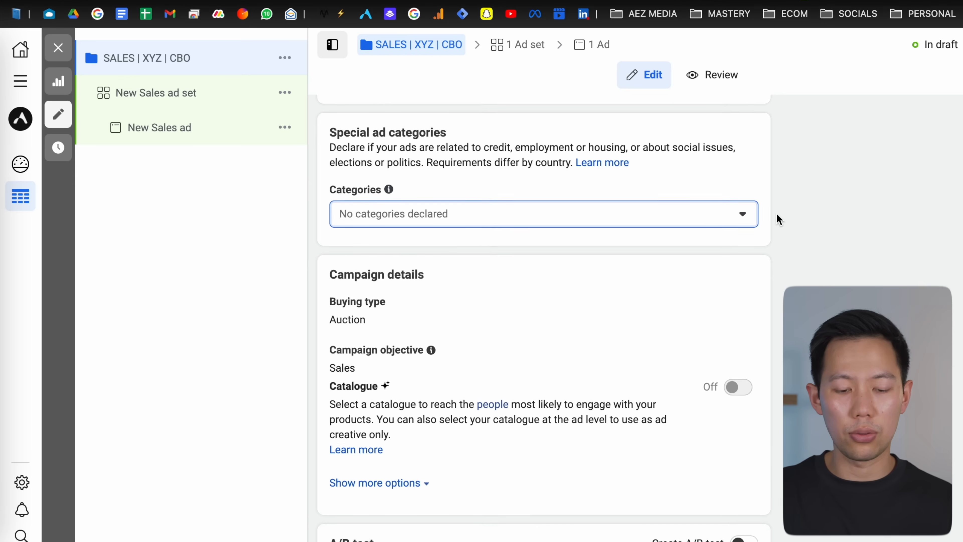
pyautogui.scroll(-3, 776, 219)
pyautogui.scroll(-2, 776, 216)
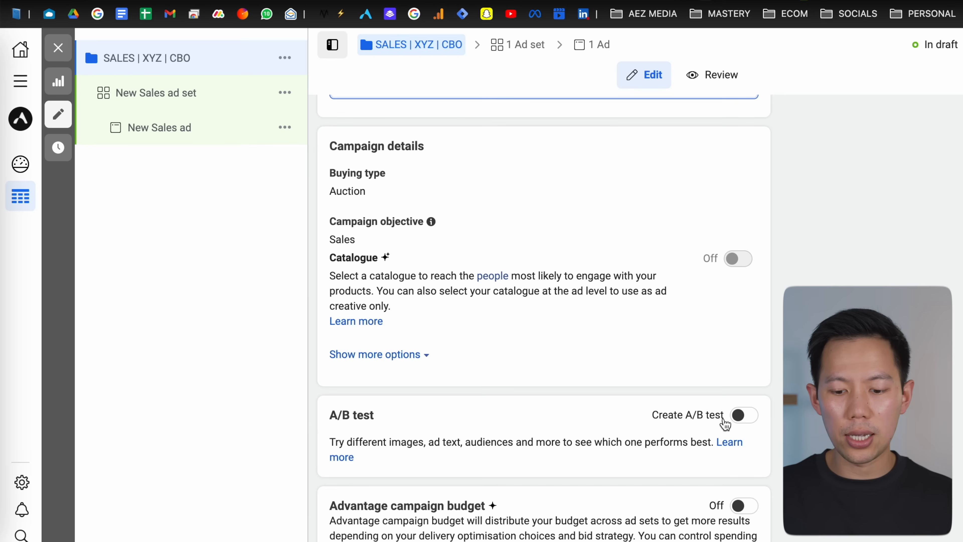
pyautogui.click(778, 398)
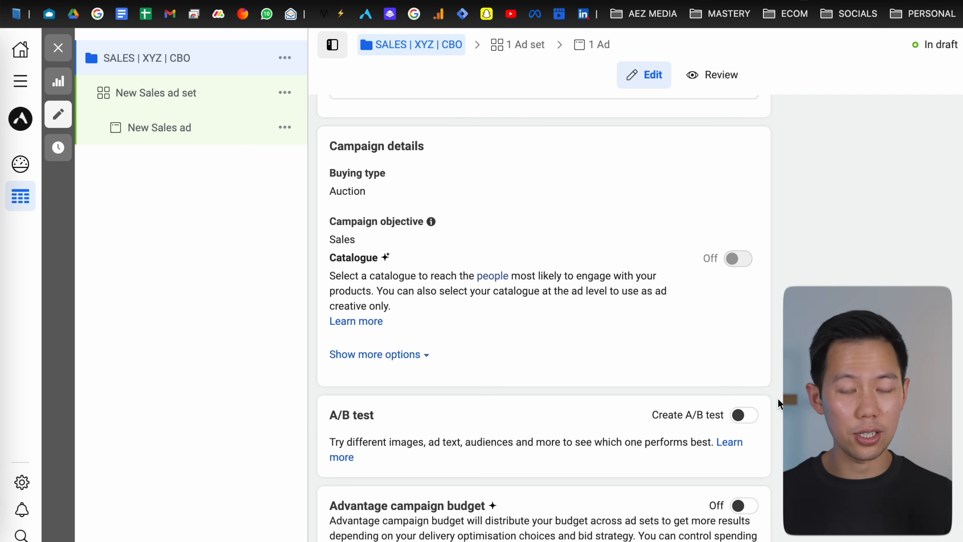
pyautogui.click(744, 415)
# Step: Turn on Advantage campaign budget and expand the additional campaign budget options
pyautogui.scroll(-2, 713, 371)
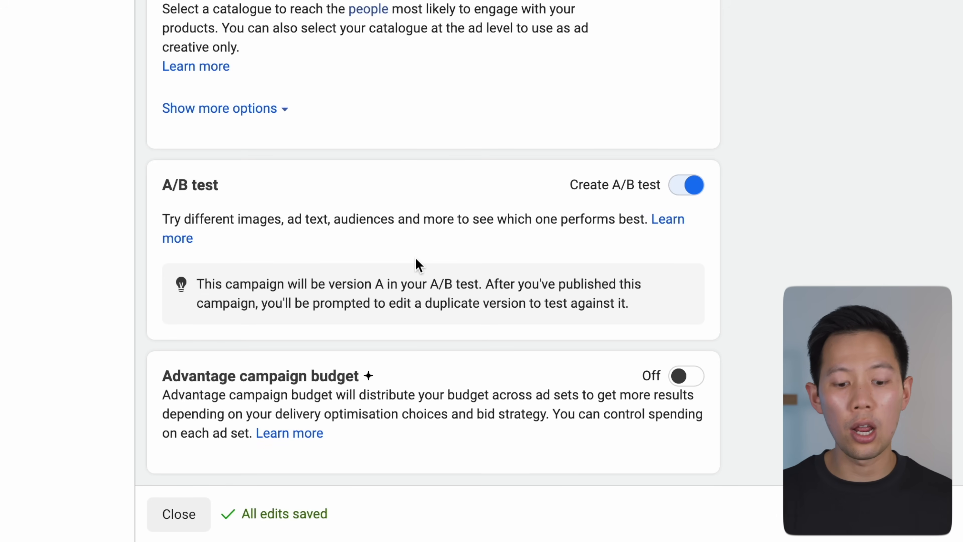
pyautogui.click(683, 377)
pyautogui.scroll(-8, 548, 294)
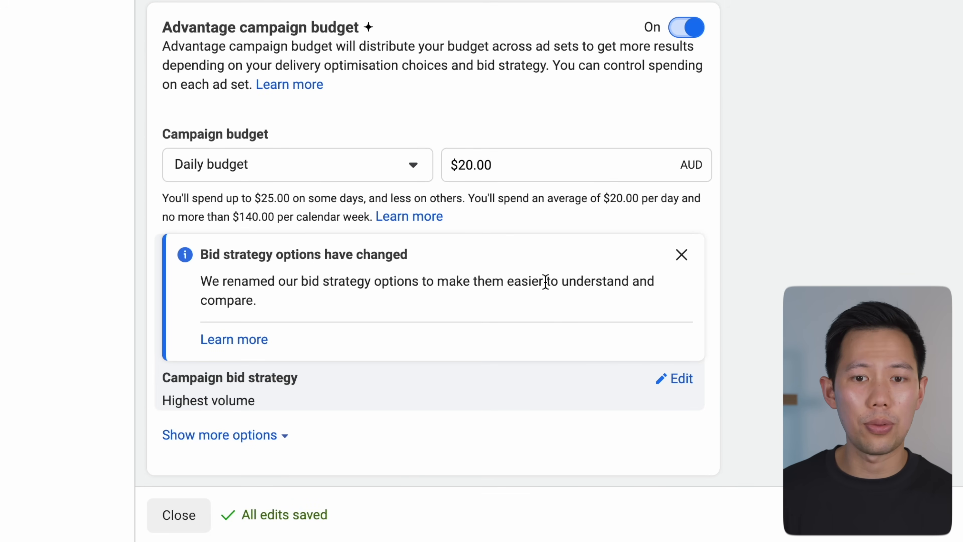
pyautogui.scroll(1, 545, 282)
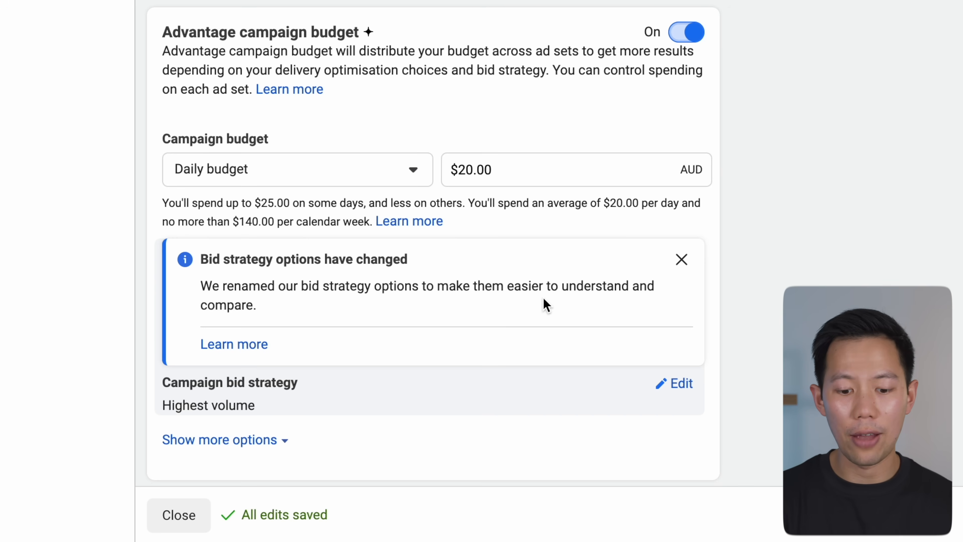
pyautogui.scroll(-1, 518, 263)
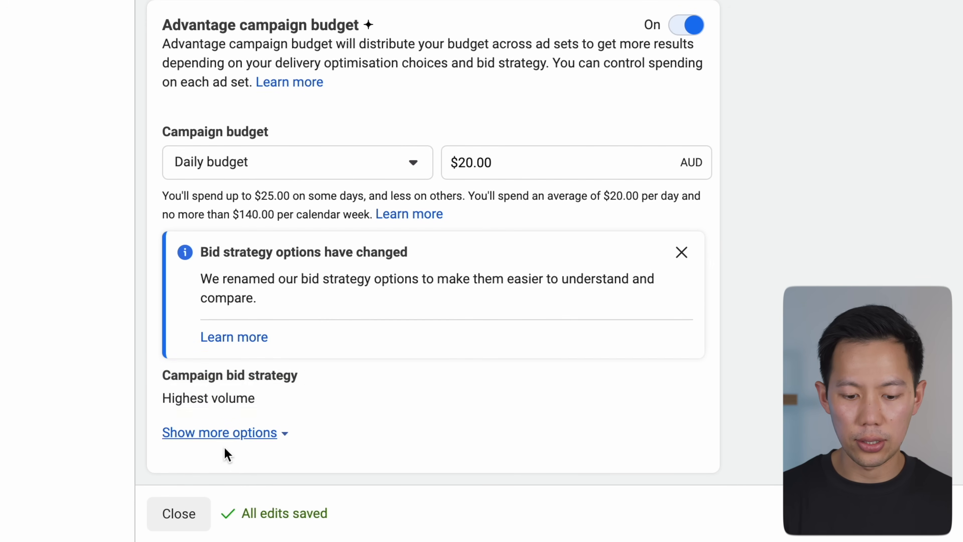
pyautogui.click(216, 435)
pyautogui.scroll(-2, 270, 322)
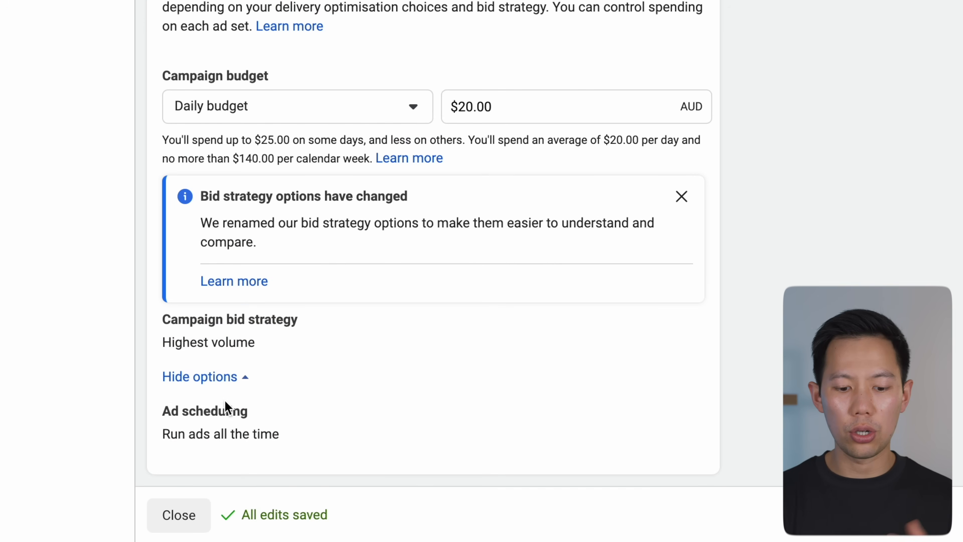
pyautogui.moveTo(257, 410)
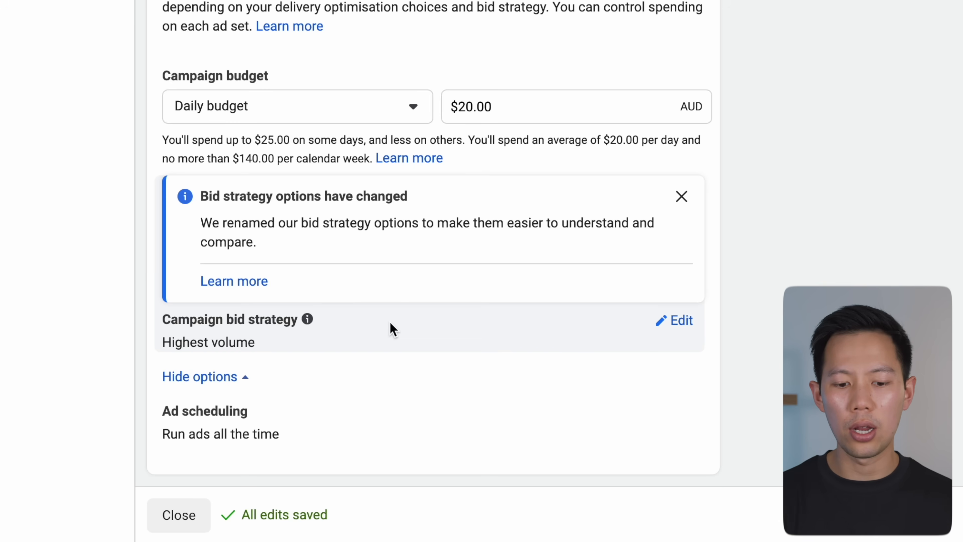
# Step: Switch the campaign budget to Lifetime budget and open the ad scheduling setting
pyautogui.click(383, 101)
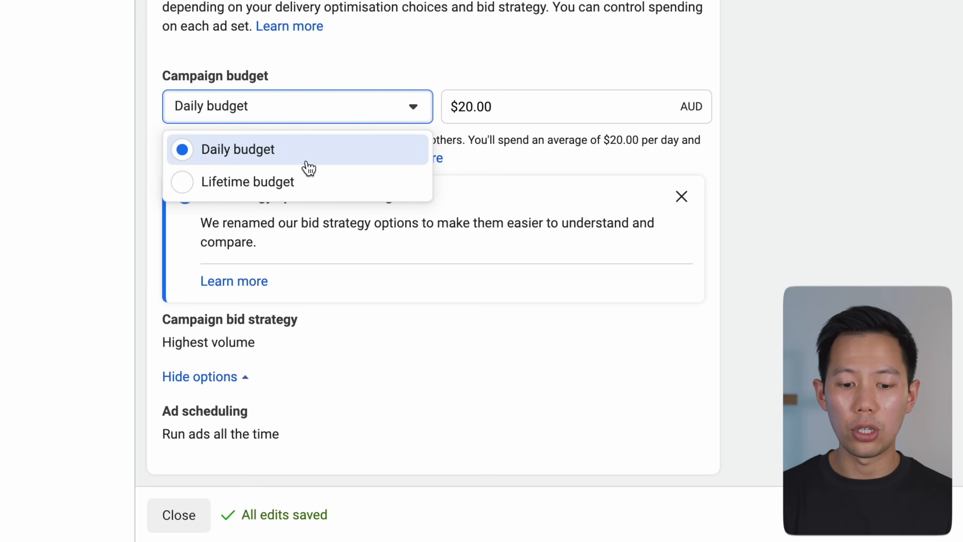
pyautogui.click(289, 184)
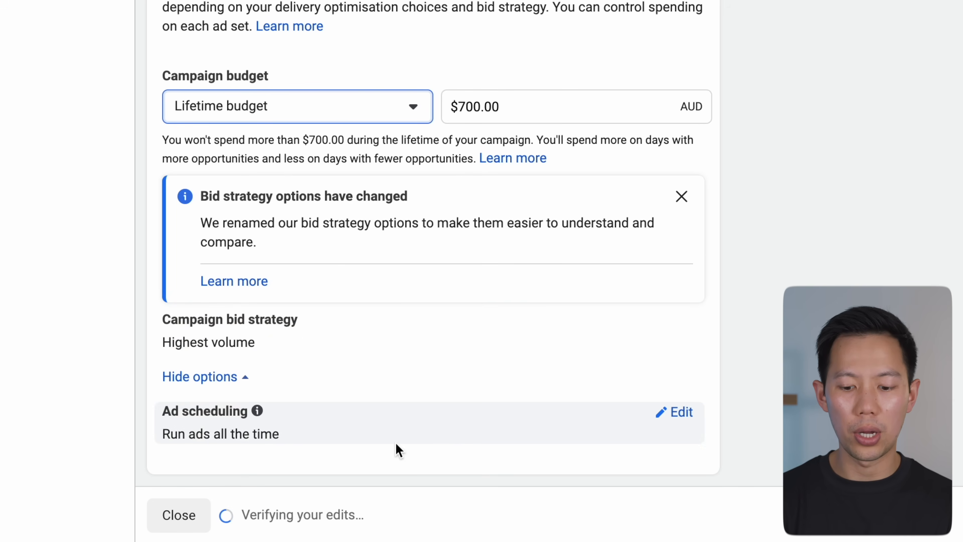
pyautogui.click(681, 422)
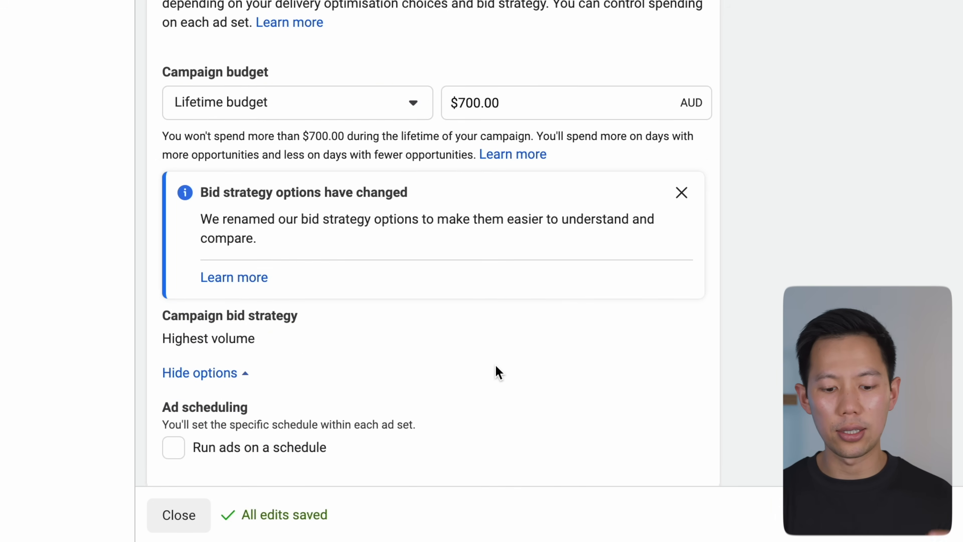
pyautogui.scroll(1, 455, 373)
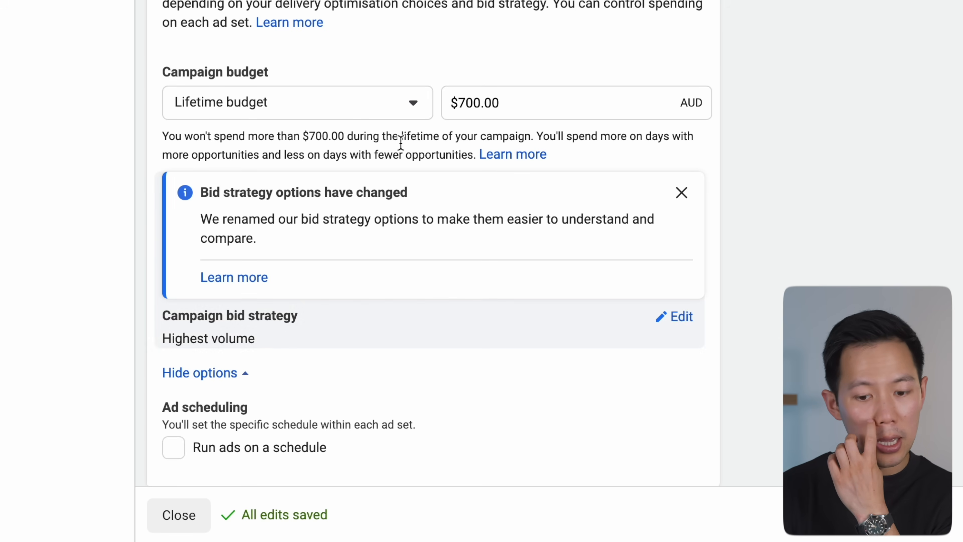
# Step: Switch the campaign budget back to Daily budget
pyautogui.click(383, 101)
pyautogui.click(320, 147)
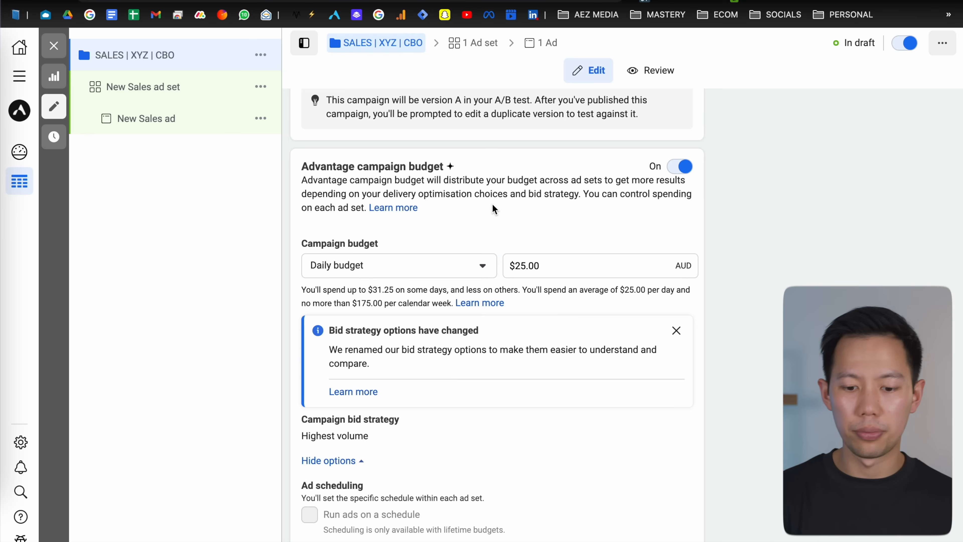
pyautogui.scroll(-2, 493, 209)
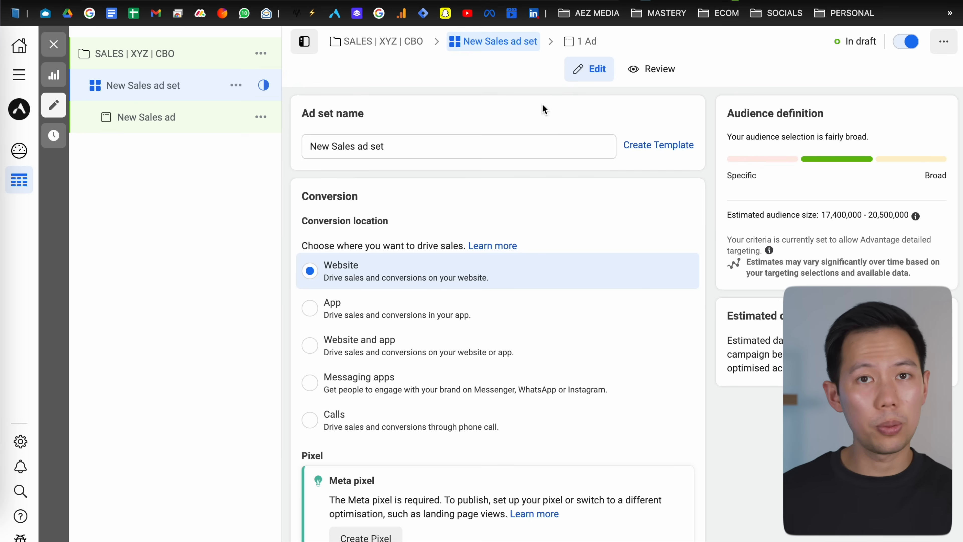
pyautogui.tripleClick(796, 115)
pyautogui.click(786, 114)
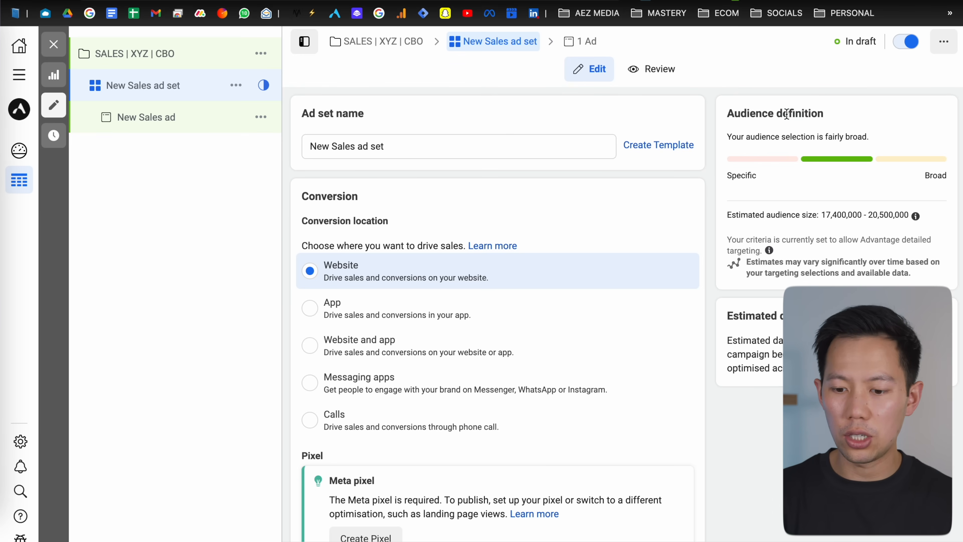
pyautogui.doubleClick(786, 115)
pyautogui.click(765, 109)
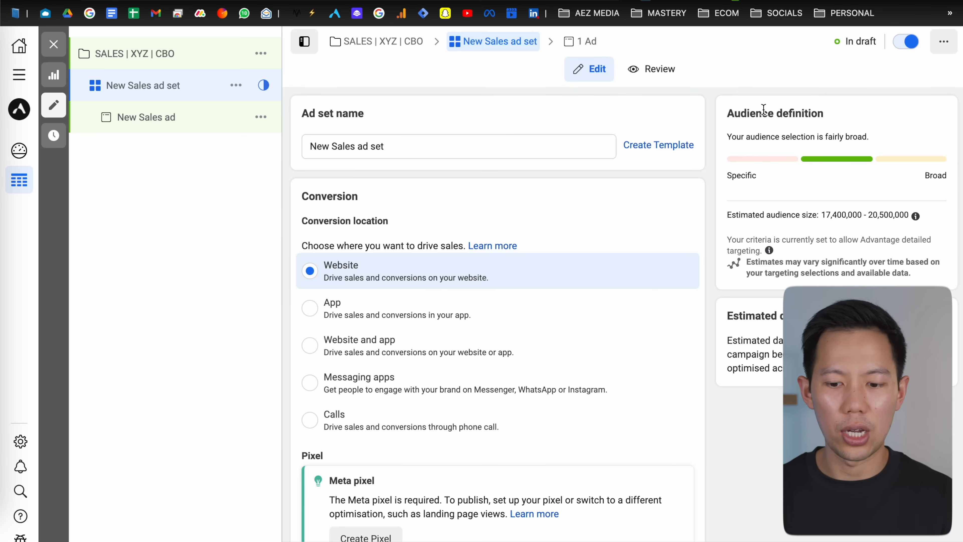
pyautogui.tripleClick(761, 114)
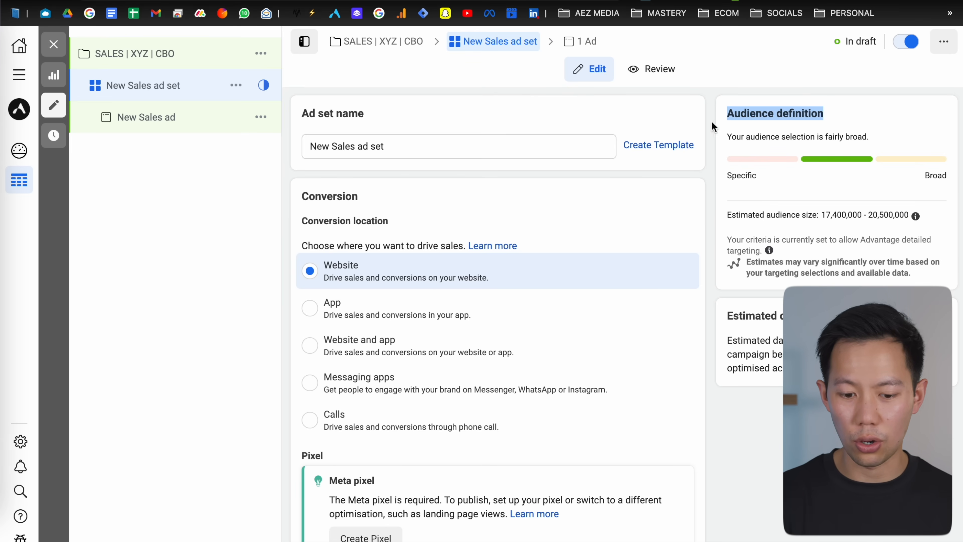
pyautogui.click(702, 125)
# Step: Review the ad set's conversion location options and Meta pixel requirement
pyautogui.scroll(-2, 702, 125)
pyautogui.doubleClick(352, 133)
pyautogui.scroll(-1, 351, 132)
pyautogui.click(351, 136)
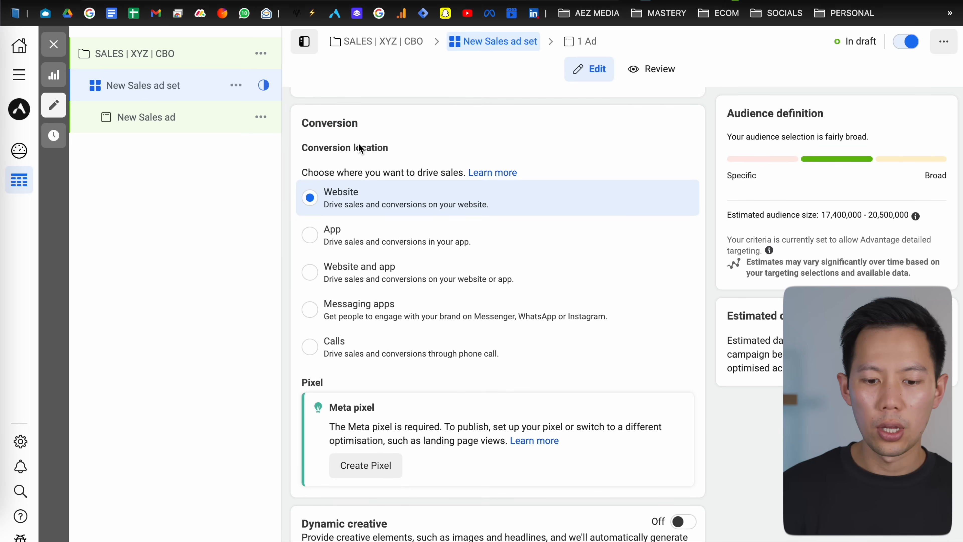
pyautogui.scroll(-1, 354, 140)
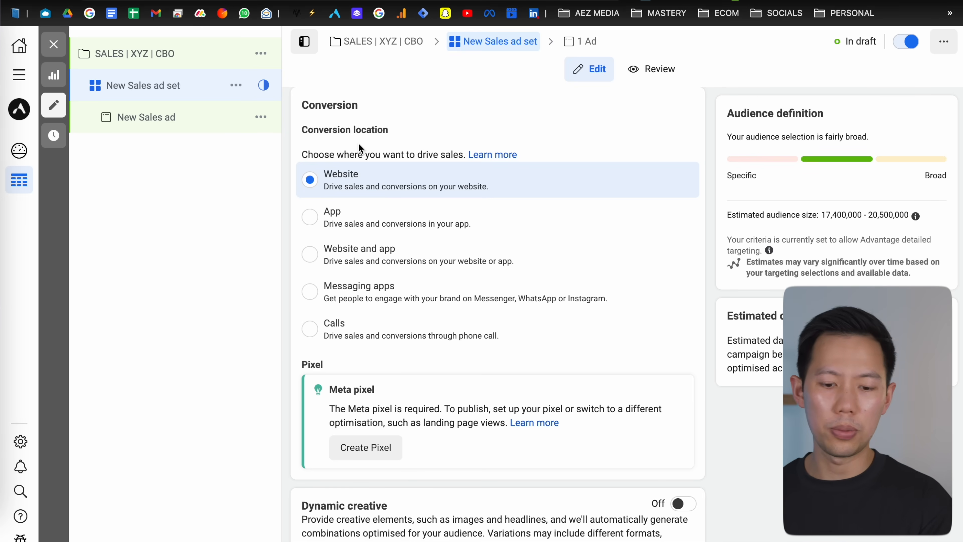
pyautogui.scroll(-1, 359, 144)
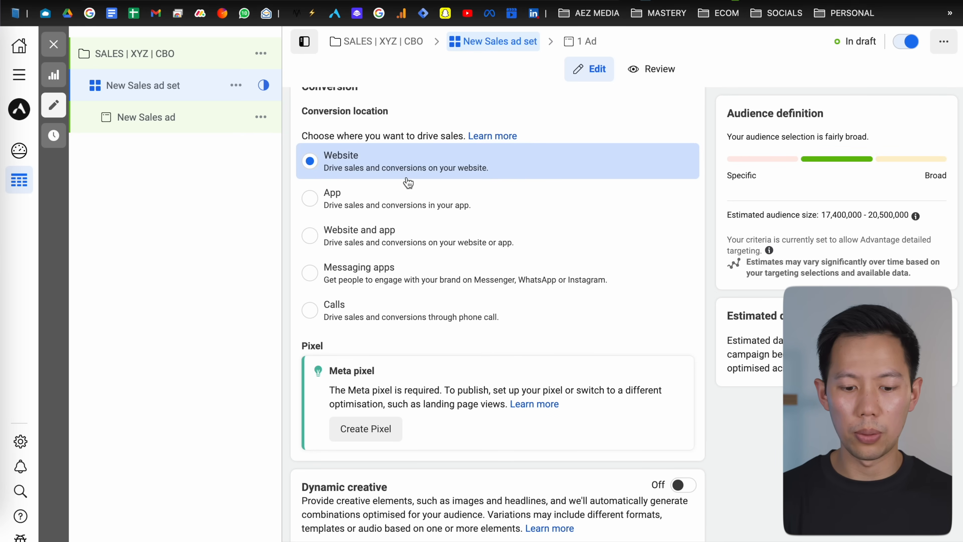
pyautogui.scroll(-3, 408, 183)
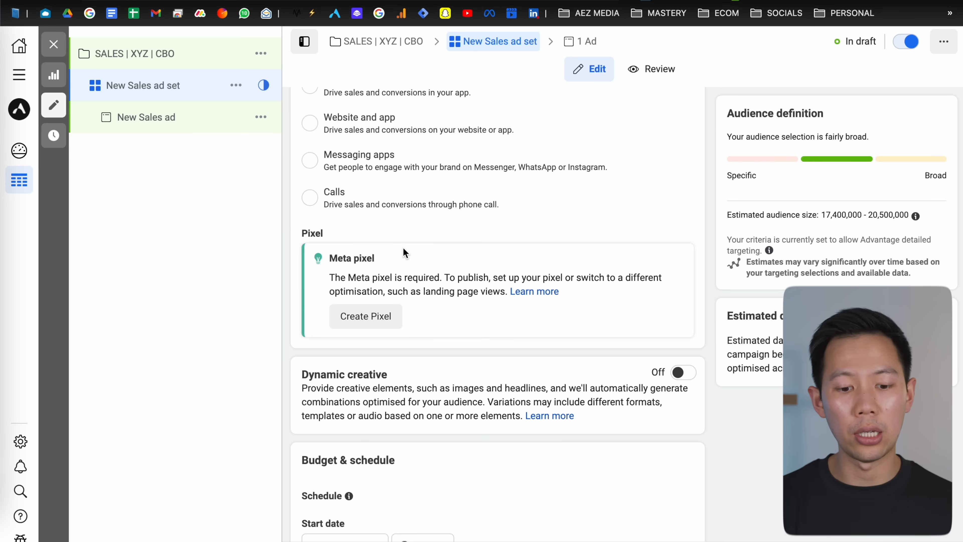
pyautogui.scroll(-1, 402, 247)
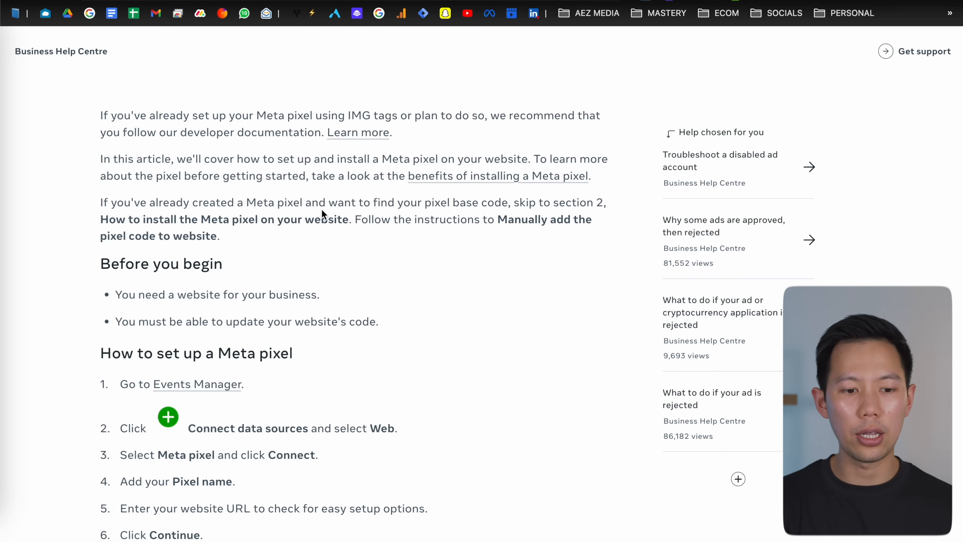
# Step: Read the help article on how to set up and install a Meta pixel
pyautogui.scroll(-2, 322, 213)
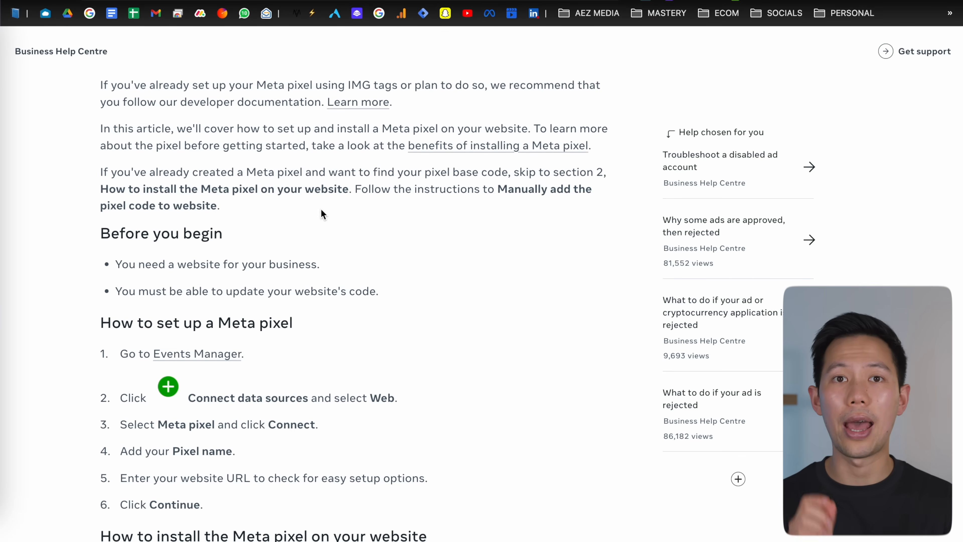
pyautogui.scroll(-4, 323, 214)
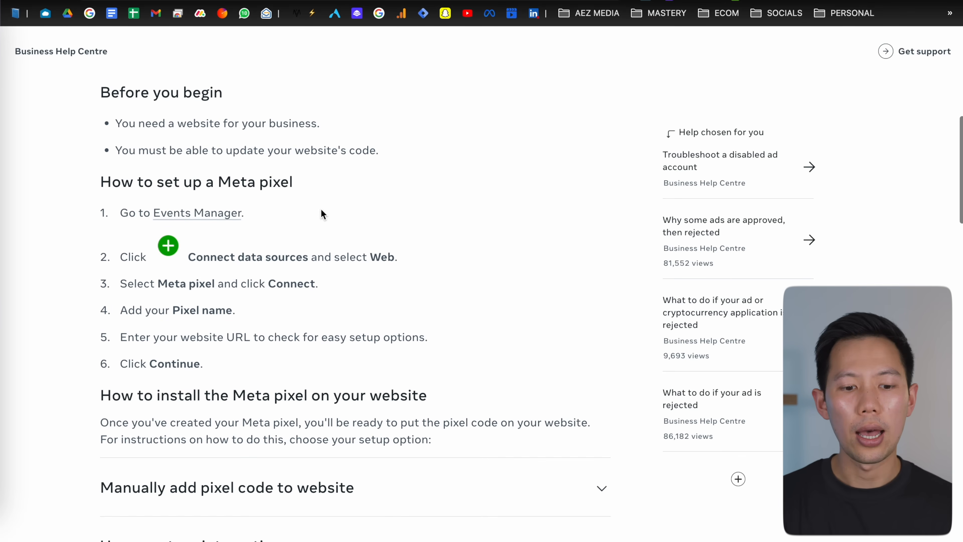
pyautogui.scroll(1, 322, 214)
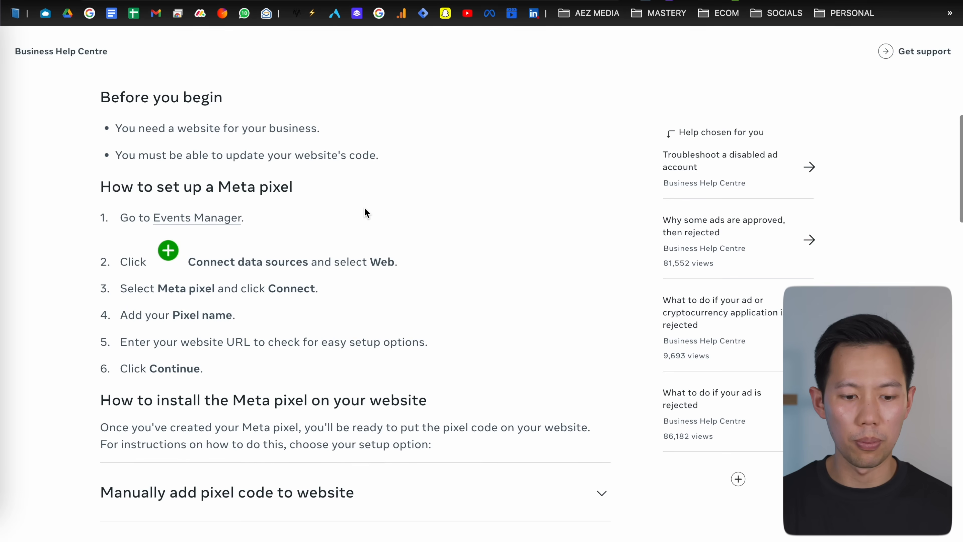
pyautogui.scroll(-1, 365, 213)
pyautogui.scroll(-1, 360, 206)
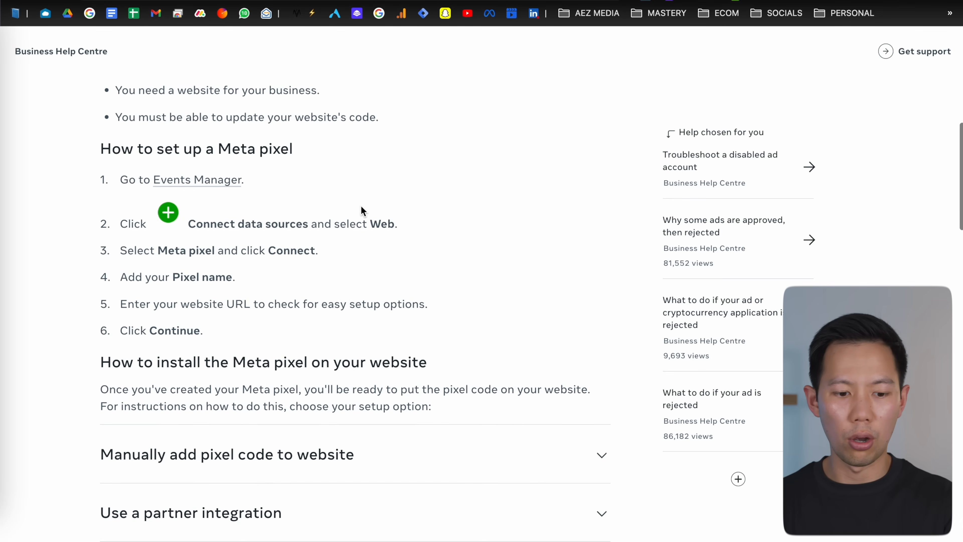
pyautogui.scroll(-2, 290, 192)
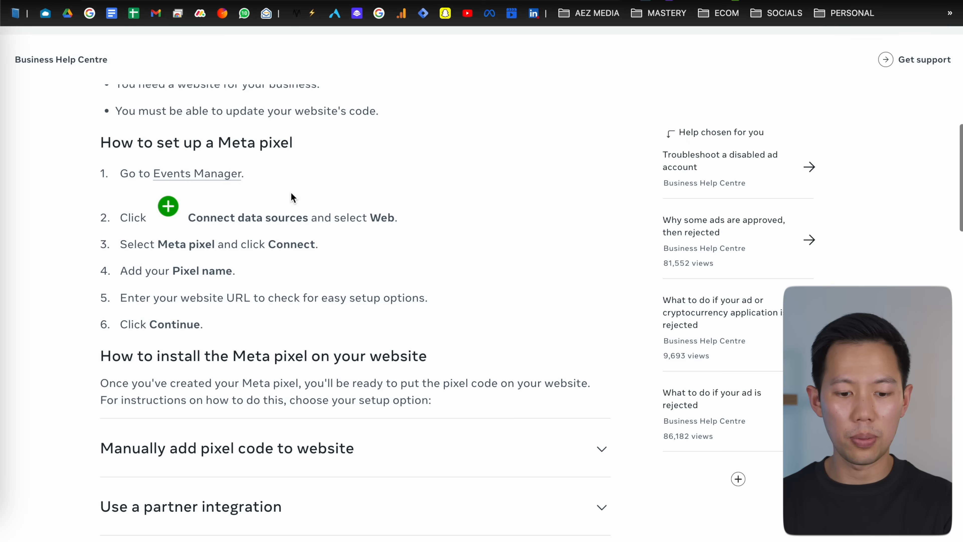
pyautogui.scroll(-2, 290, 192)
pyautogui.scroll(-1, 290, 192)
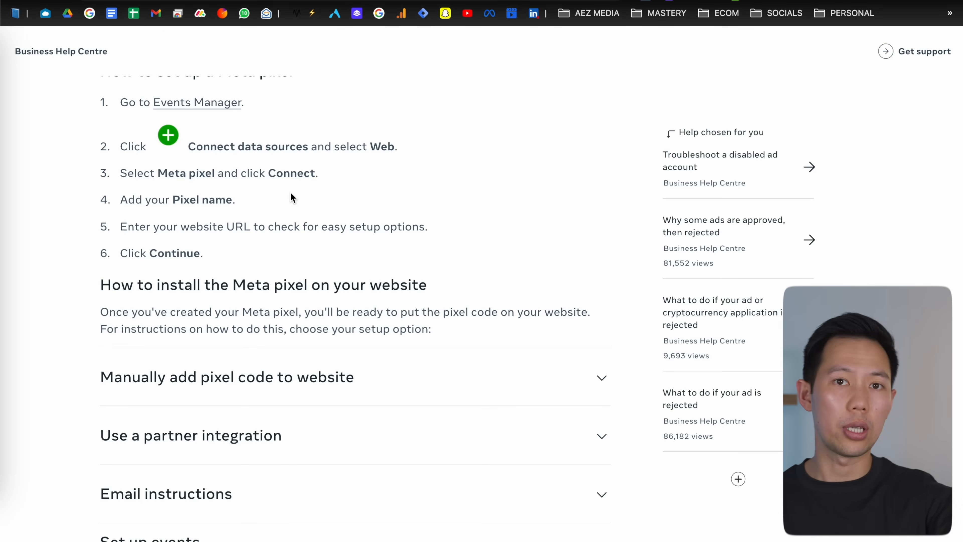
pyautogui.scroll(-1, 291, 194)
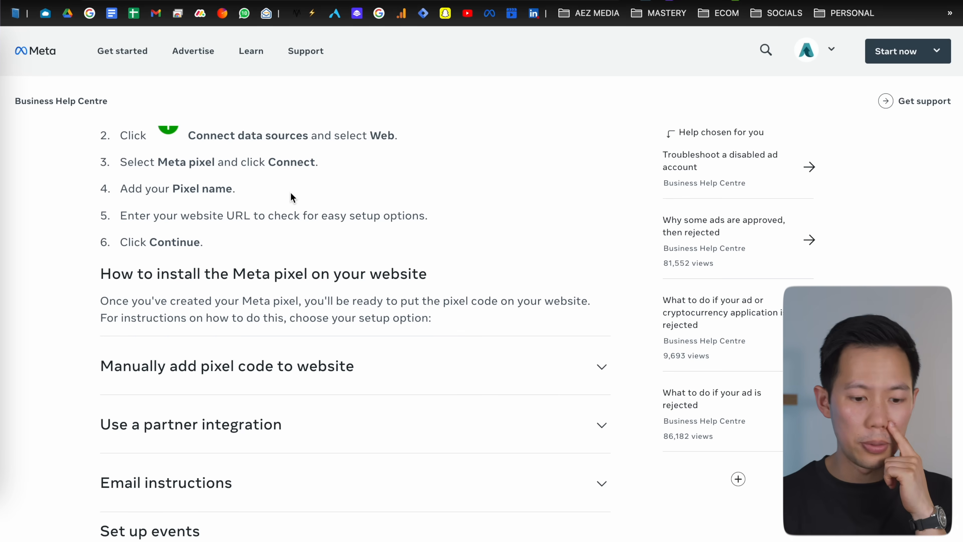
pyautogui.scroll(-2, 291, 194)
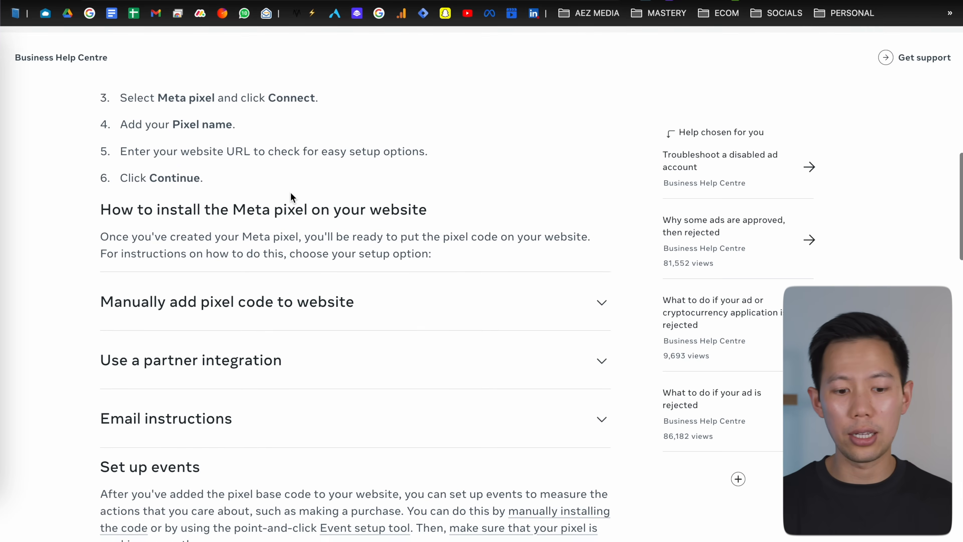
pyautogui.scroll(-4, 291, 195)
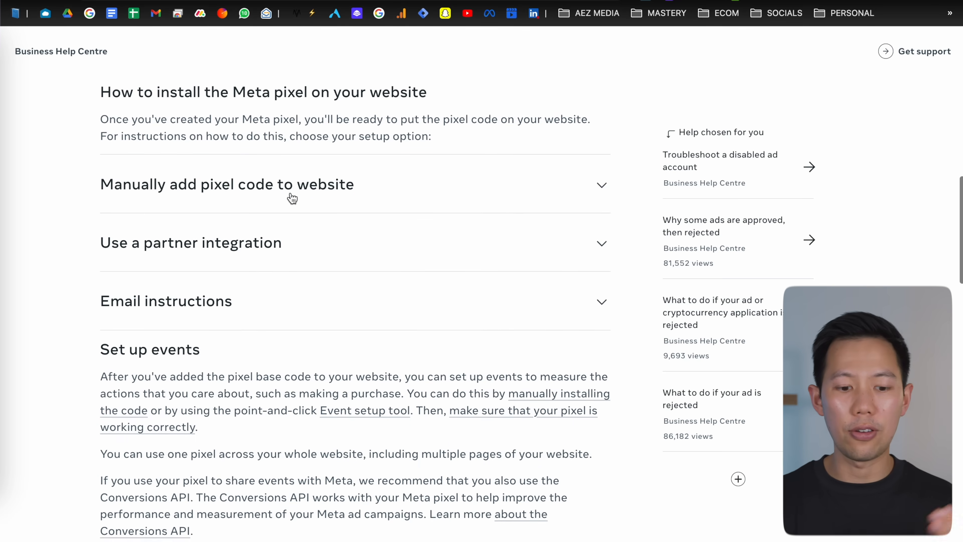
# Step: Expand the manual pixel code instructions and the Event setup tool section in the help article
pyautogui.click(291, 197)
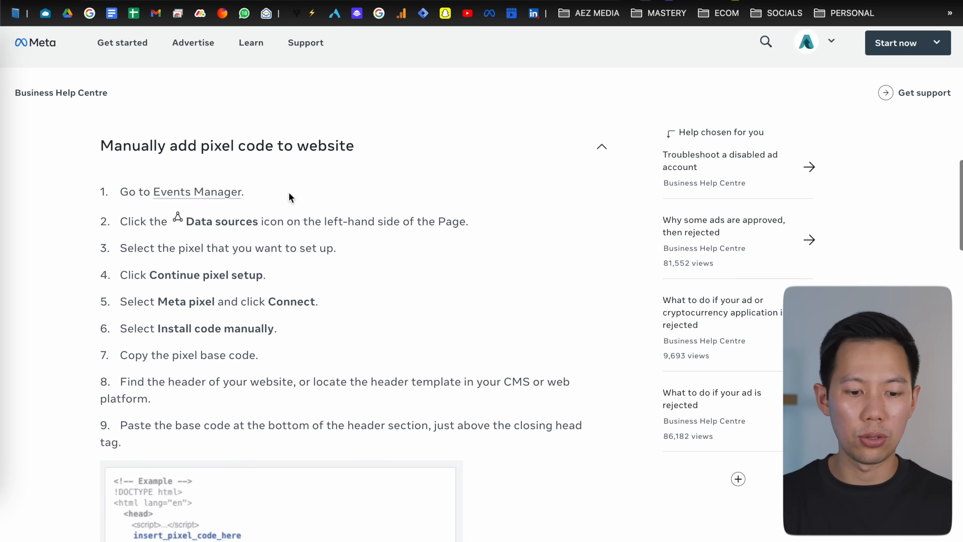
pyautogui.scroll(-15, 289, 193)
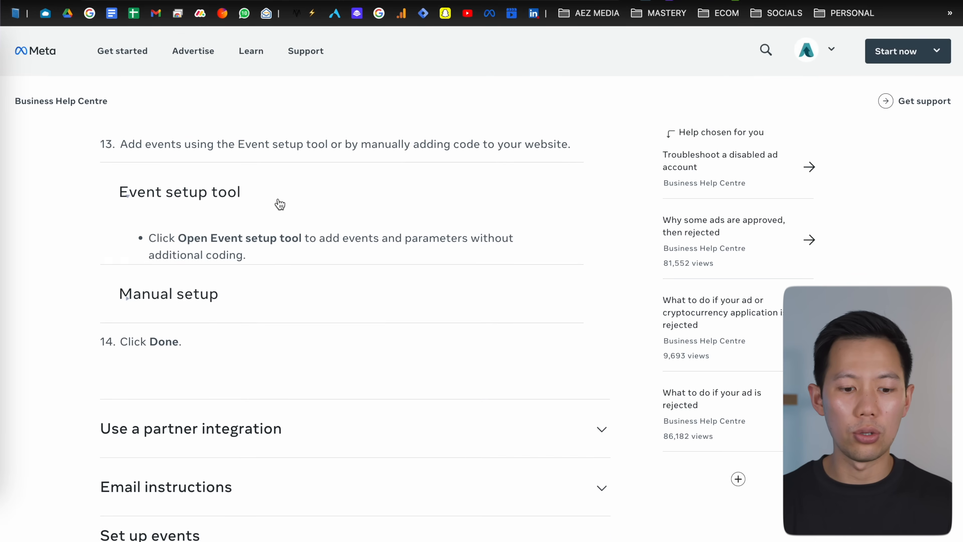
pyautogui.click(280, 204)
pyautogui.click(254, 236)
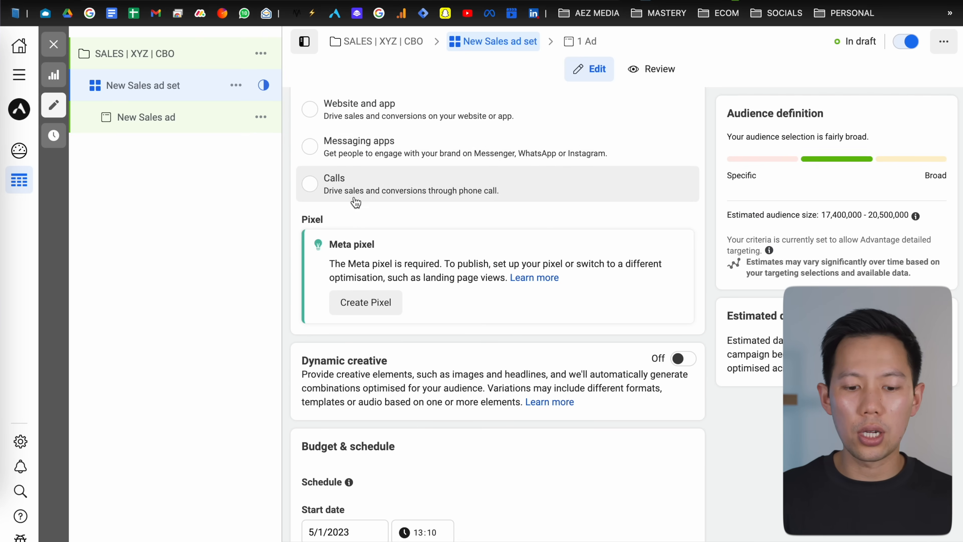
pyautogui.scroll(-3, 351, 198)
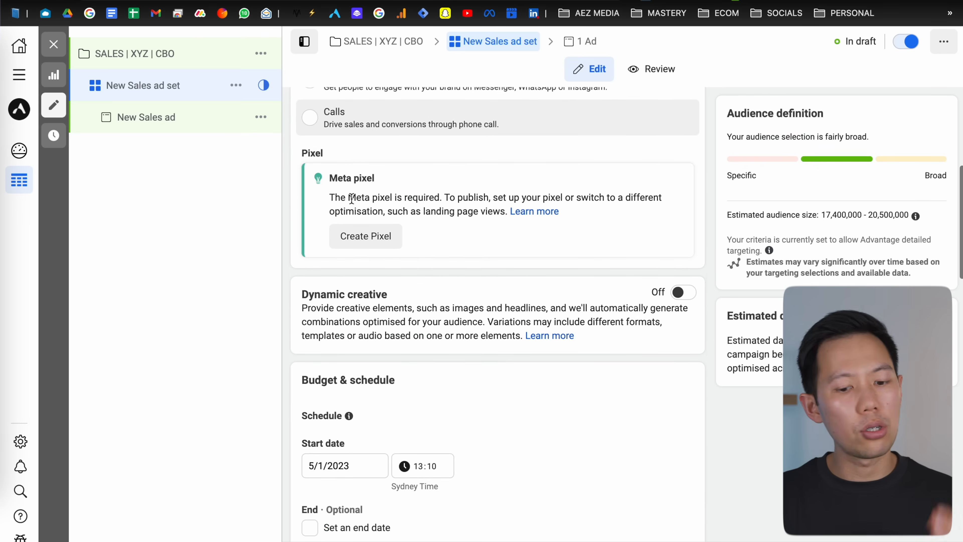
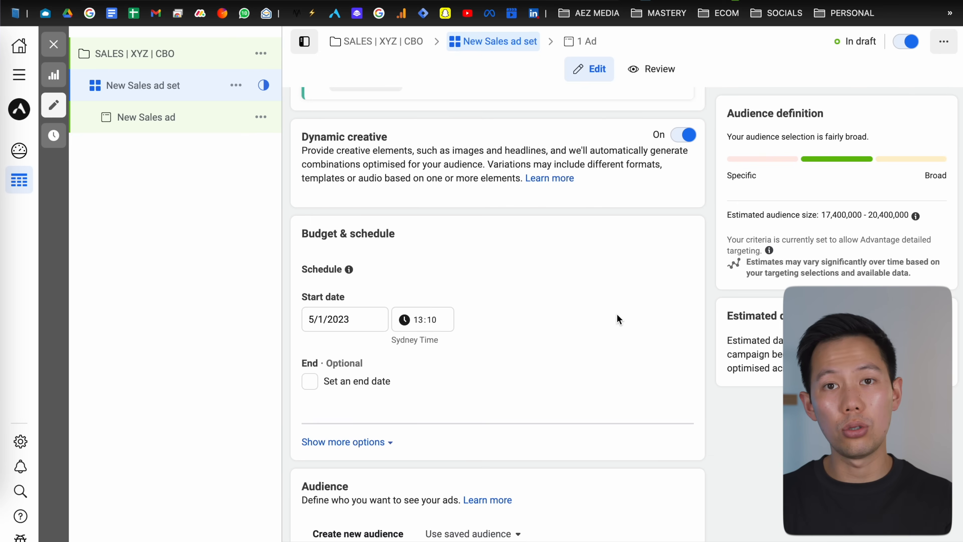
# Step: Set the ad set's start date to 6 January 2023
pyautogui.scroll(-2, 619, 319)
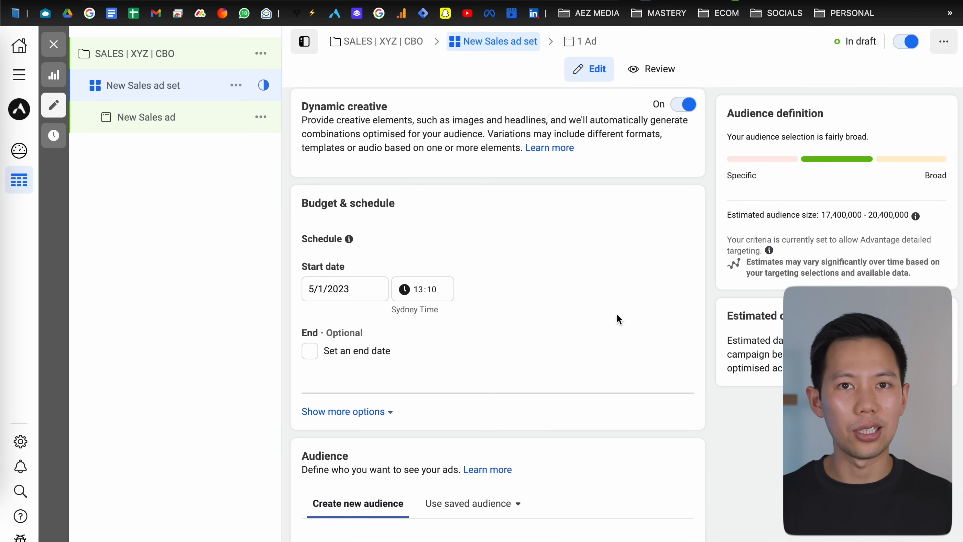
pyautogui.scroll(-1, 618, 319)
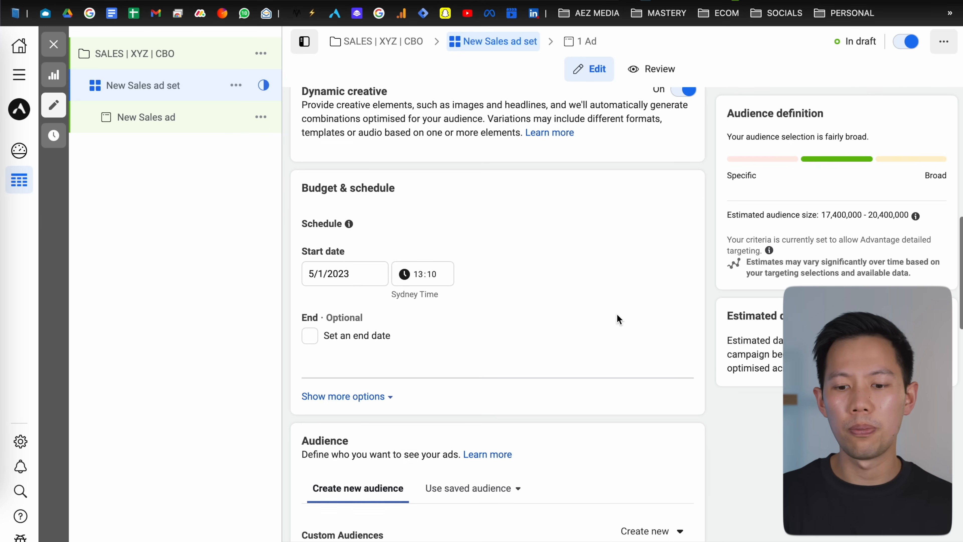
pyautogui.scroll(1, 617, 318)
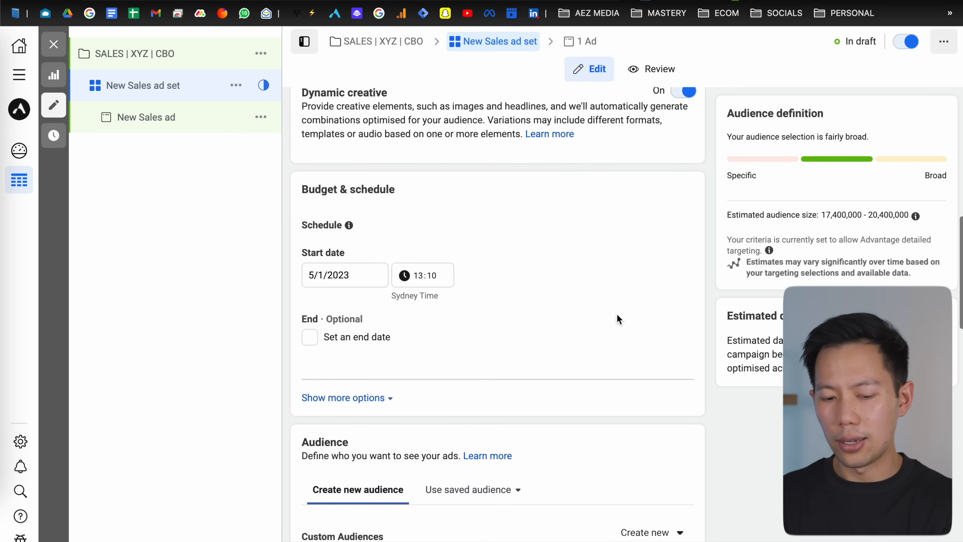
pyautogui.scroll(-3, 574, 294)
pyautogui.scroll(-1, 539, 267)
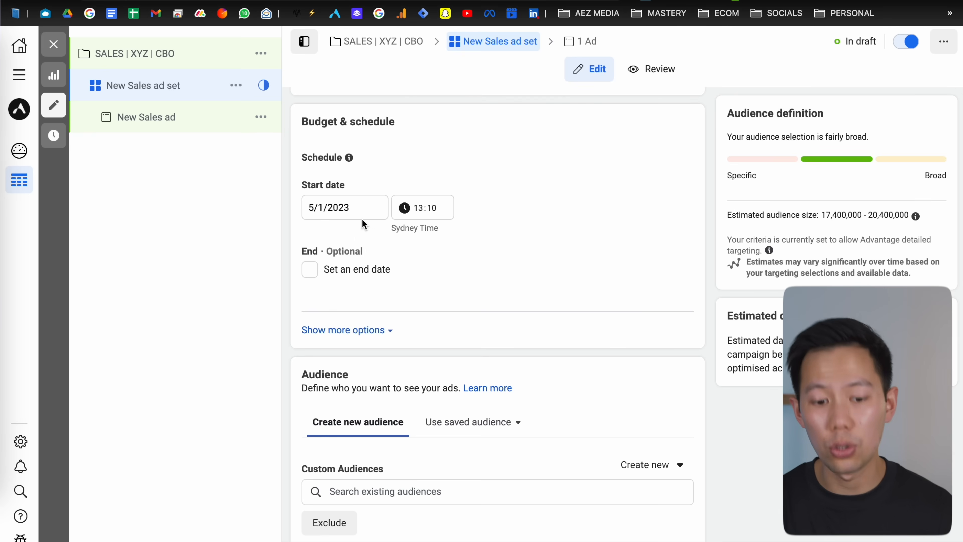
pyautogui.click(359, 210)
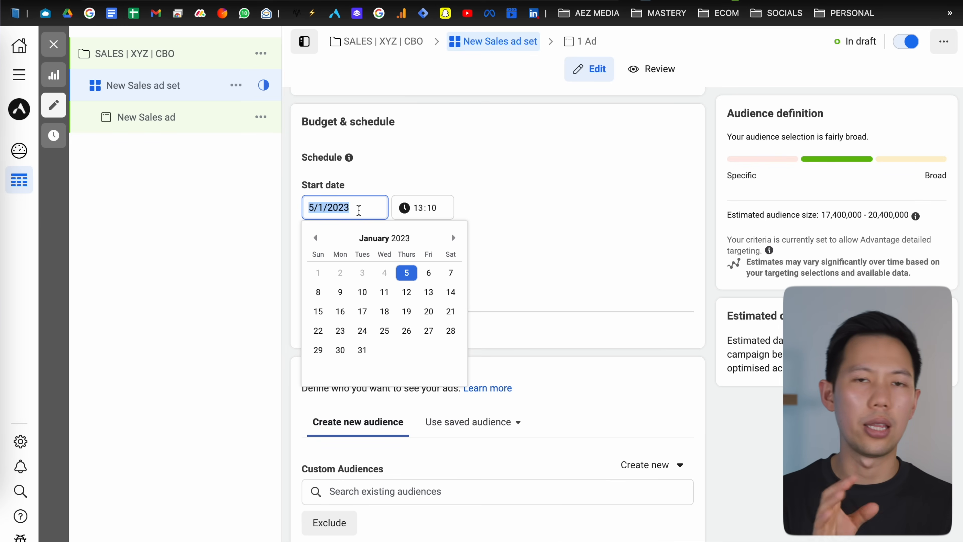
pyautogui.click(428, 274)
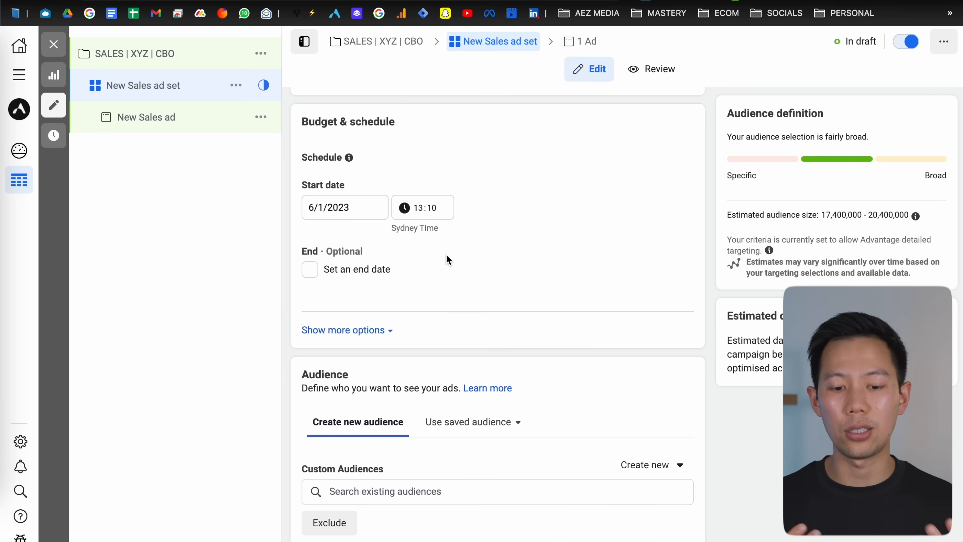
# Step: Expand the extra schedule options and review the audience section's location, age, gender and targeting defaults
pyautogui.scroll(-2, 446, 259)
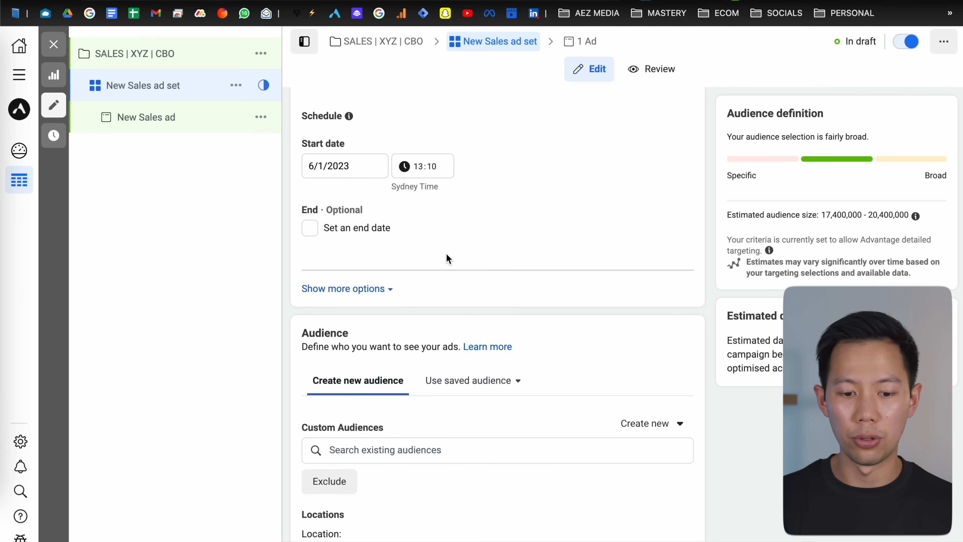
pyautogui.scroll(-1, 417, 250)
pyautogui.click(375, 282)
pyautogui.scroll(-1, 382, 269)
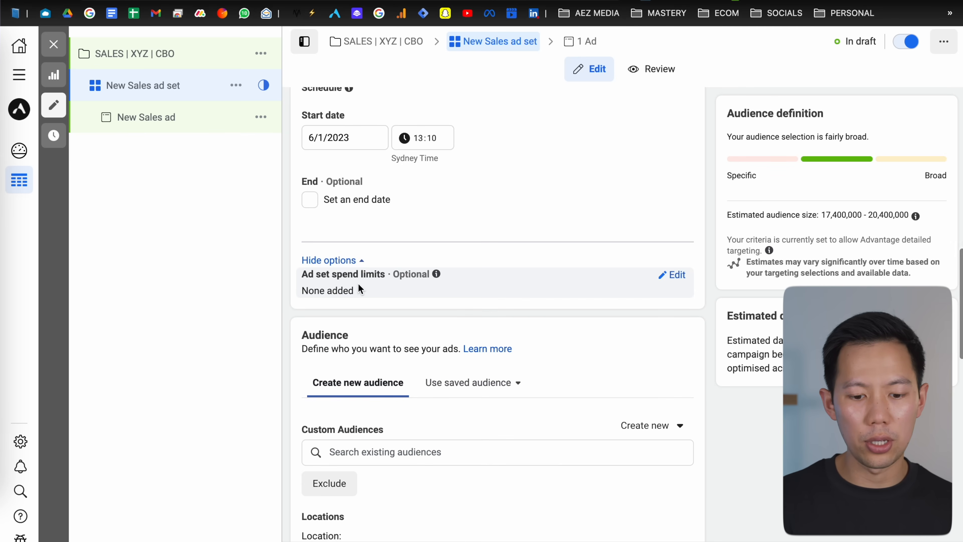
pyautogui.scroll(-6, 358, 286)
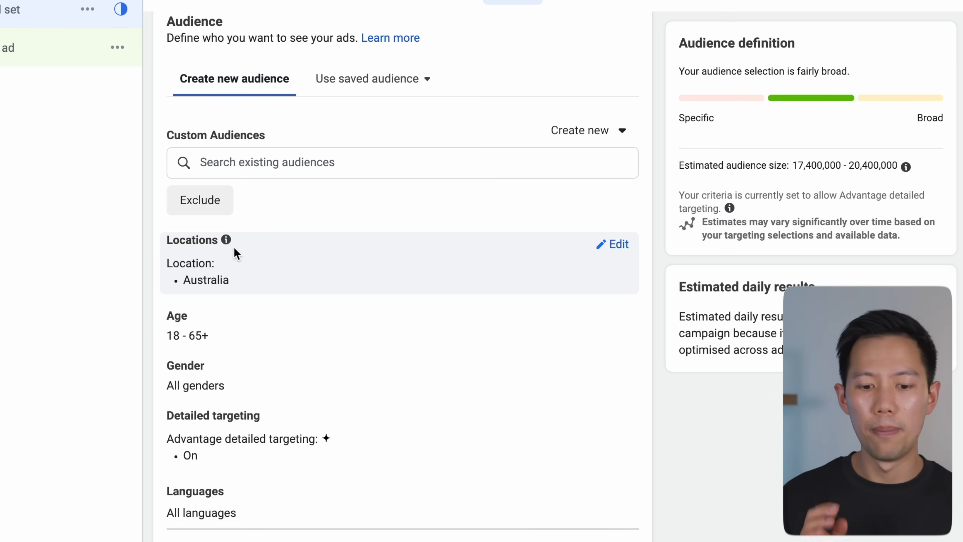
pyautogui.scroll(1, 235, 252)
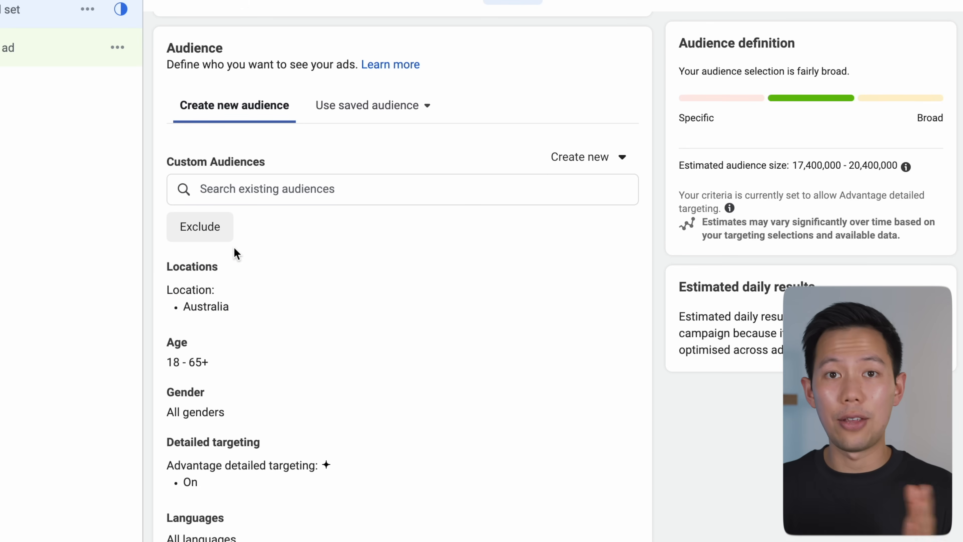
pyautogui.scroll(-1, 147, 190)
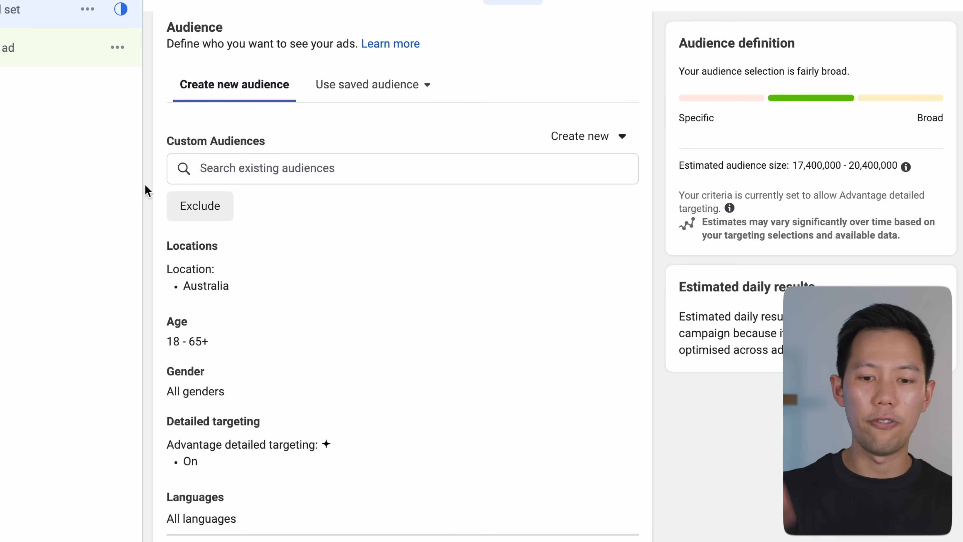
pyautogui.scroll(1, 147, 189)
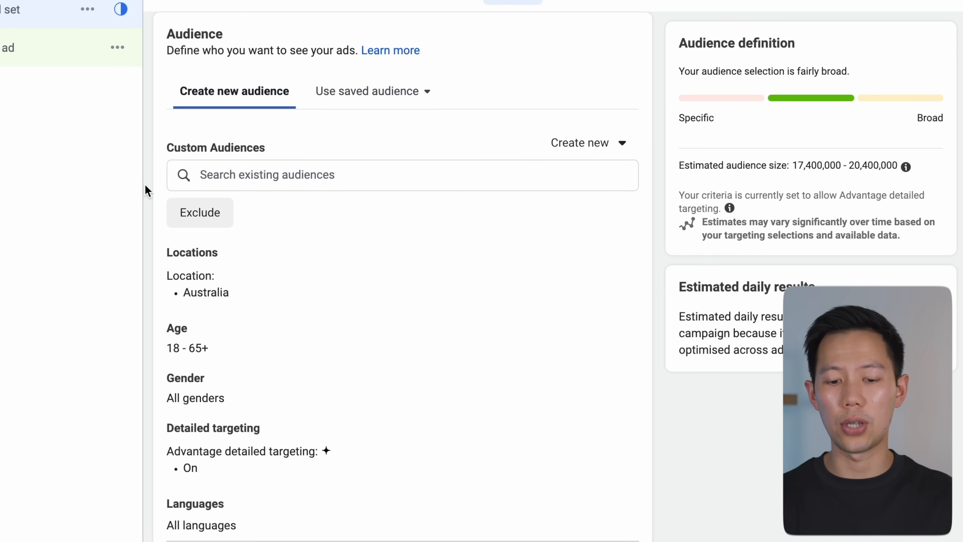
pyautogui.scroll(-1, 148, 189)
pyautogui.scroll(1, 147, 190)
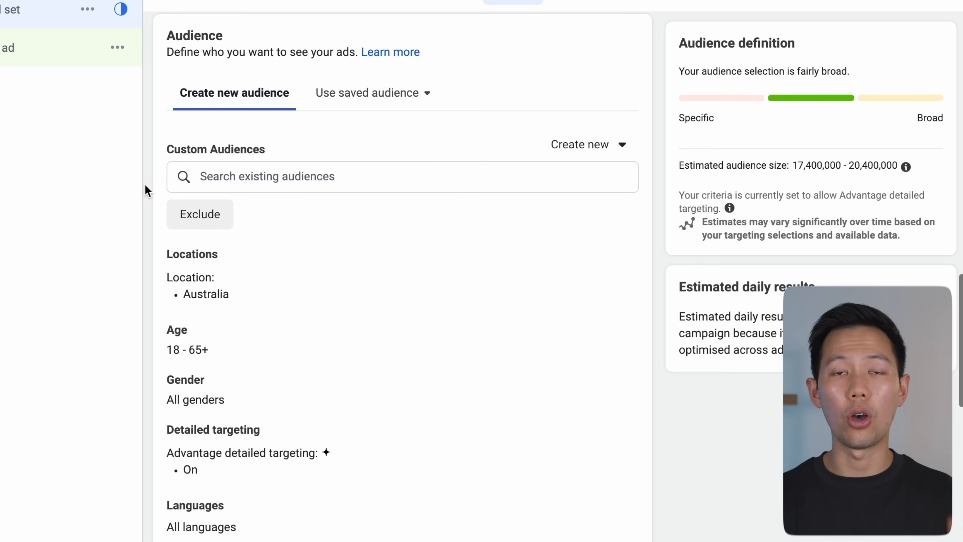
pyautogui.scroll(-1, 203, 185)
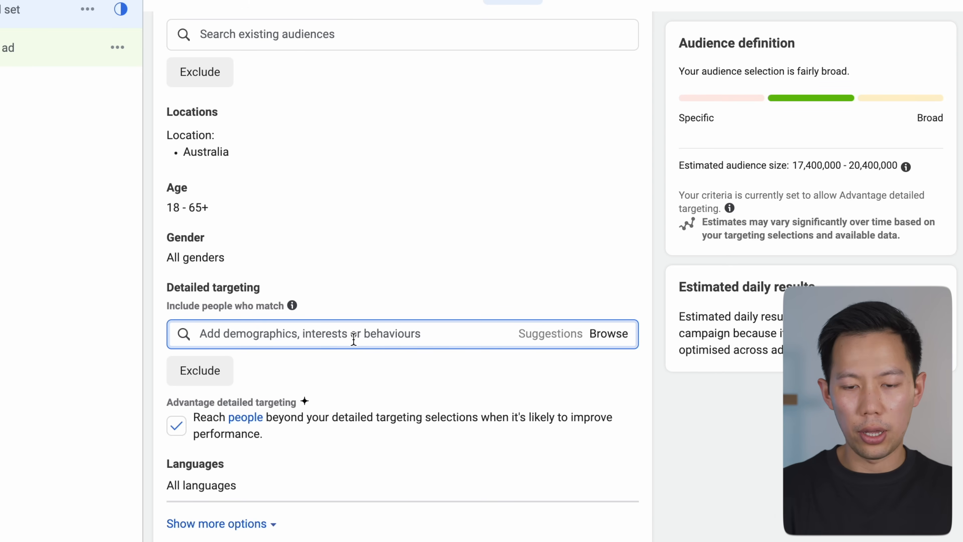
# Step: Add the High tech (computers and electronics) interest to the ad set's detailed targeting
pyautogui.write('tech')
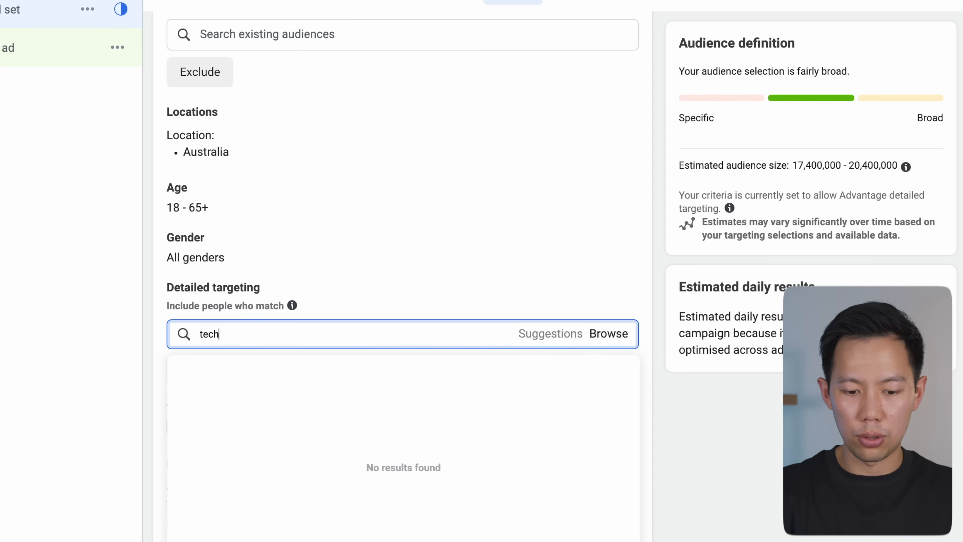
pyautogui.scroll(-2, 349, 337)
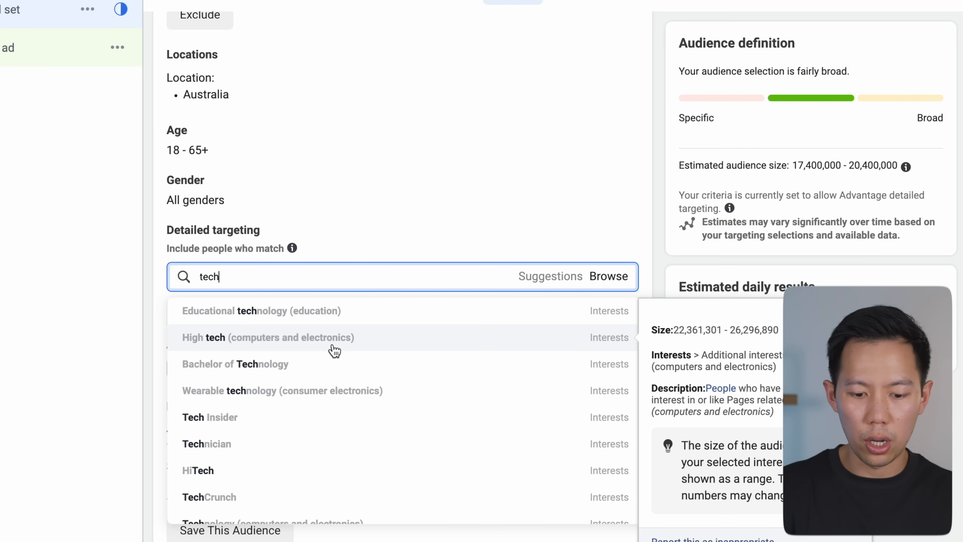
pyautogui.click(334, 349)
pyautogui.scroll(-4, 334, 337)
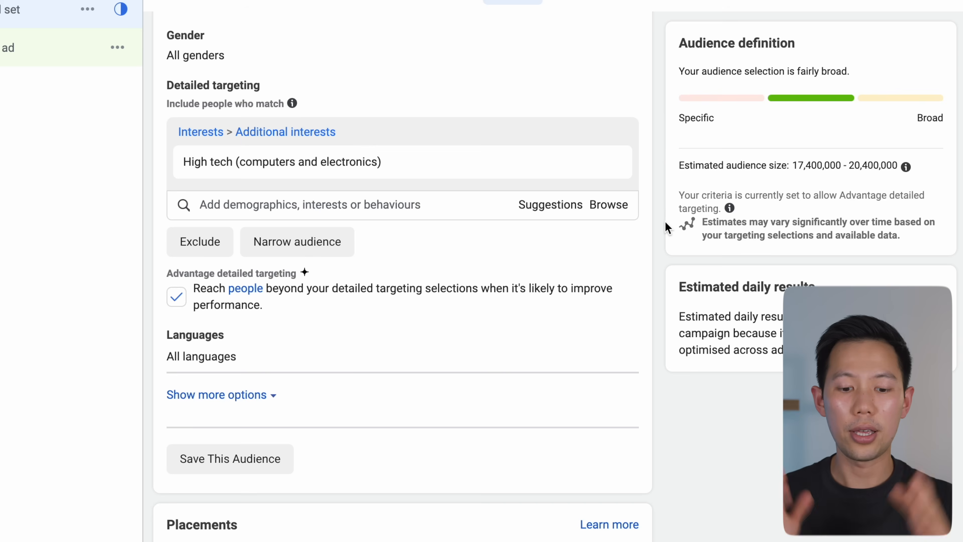
# Step: Narrow the audience so people must also match the CNET interest
pyautogui.click(336, 239)
pyautogui.scroll(-1, 311, 233)
pyautogui.click(305, 237)
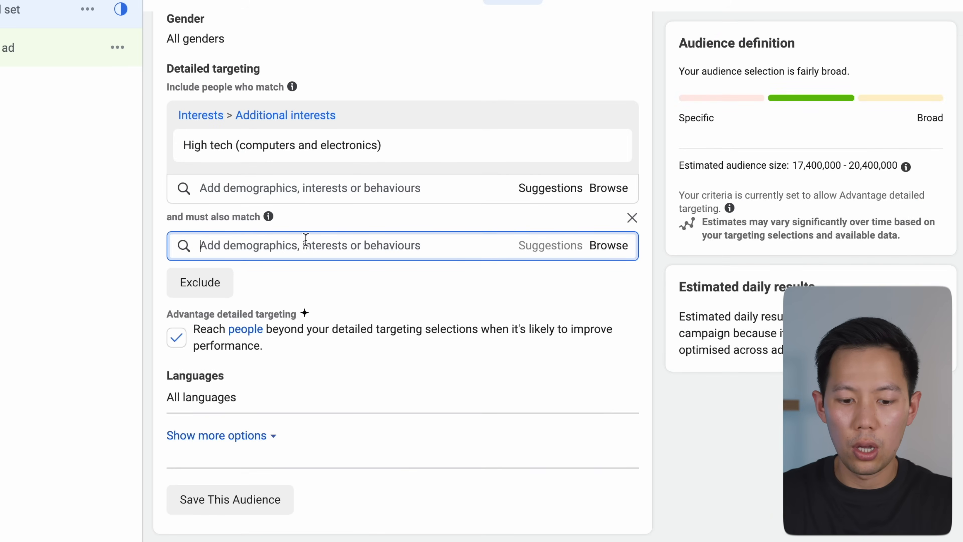
pyautogui.write('cnet')
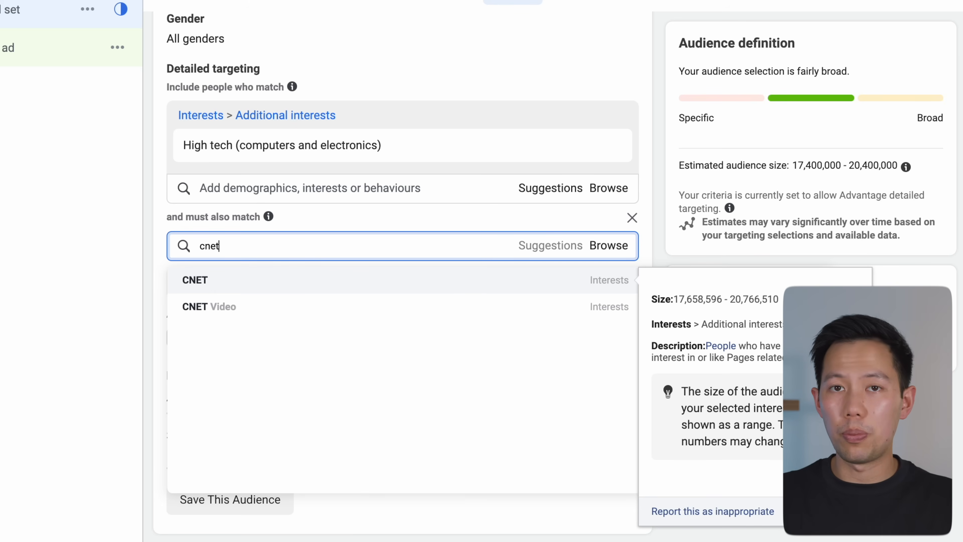
pyautogui.click(287, 283)
pyautogui.click(166, 224)
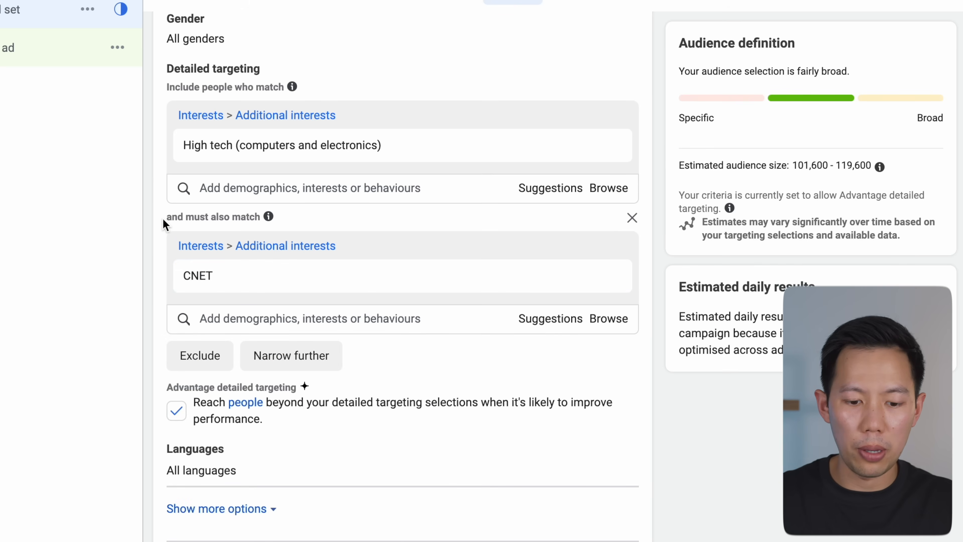
# Step: Review the Advantage detailed targeting option and the estimated audience size for the narrowed audience
pyautogui.scroll(-1, 164, 225)
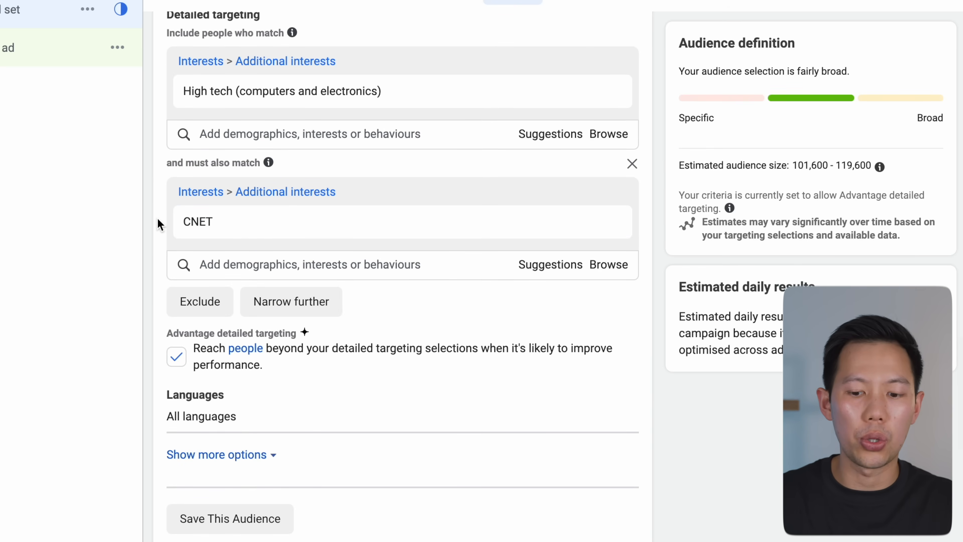
pyautogui.scroll(-1, 158, 224)
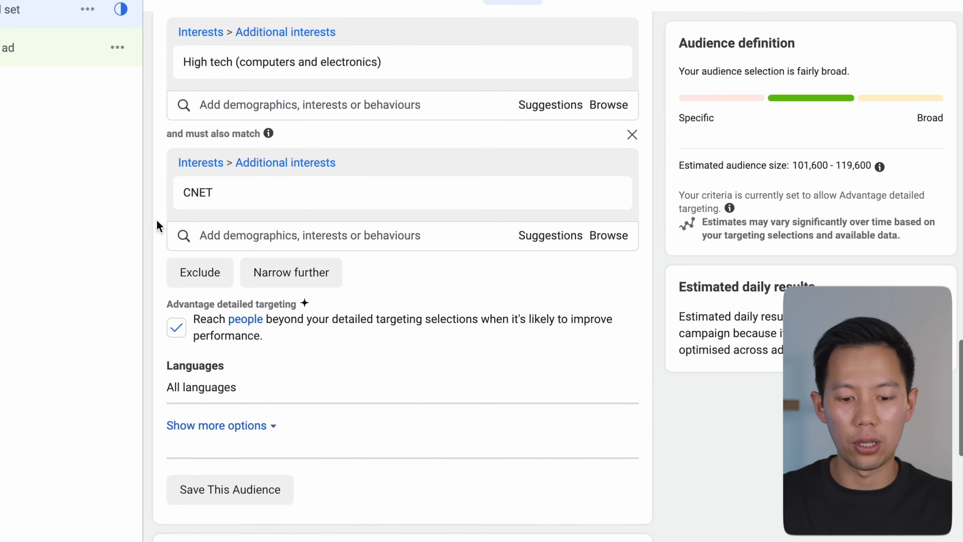
pyautogui.scroll(-1, 156, 225)
pyautogui.tripleClick(198, 286)
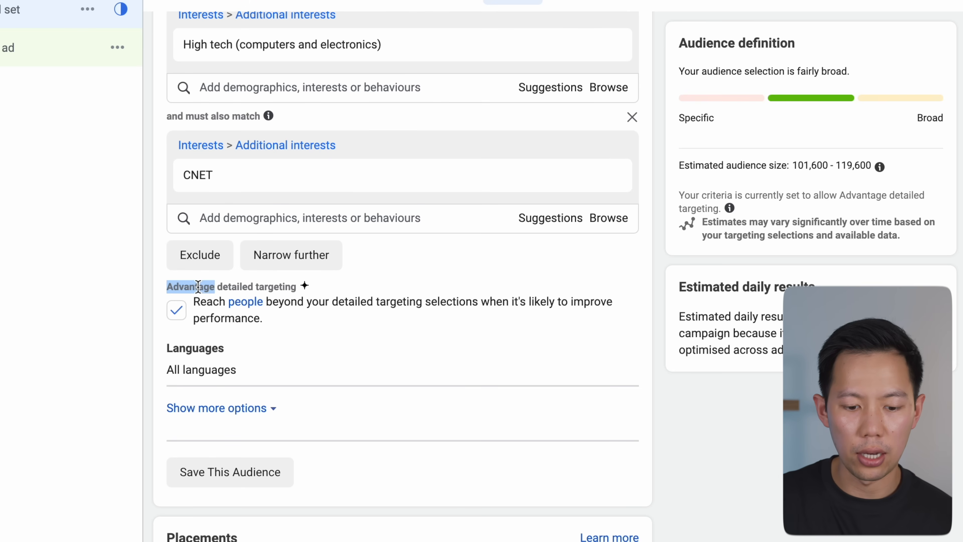
pyautogui.click(198, 286)
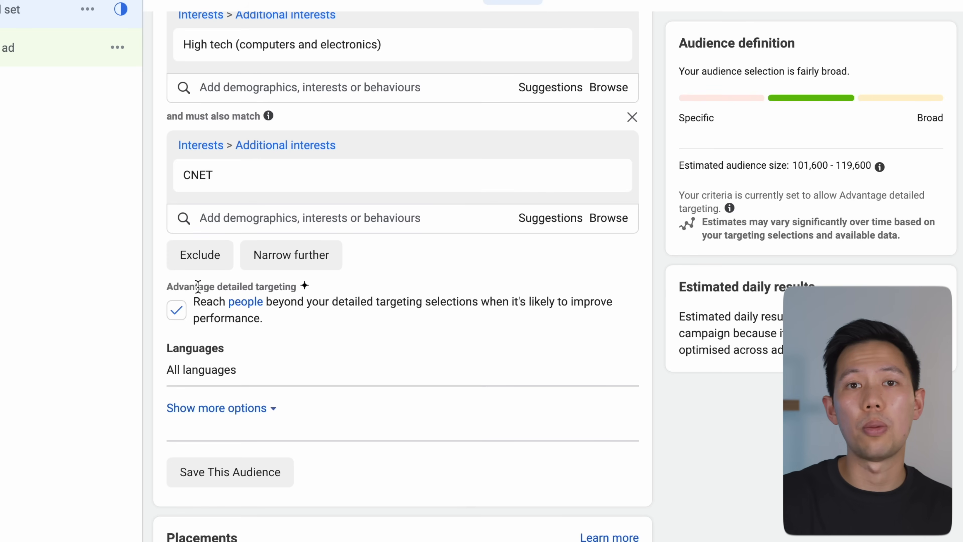
pyautogui.scroll(2, 198, 286)
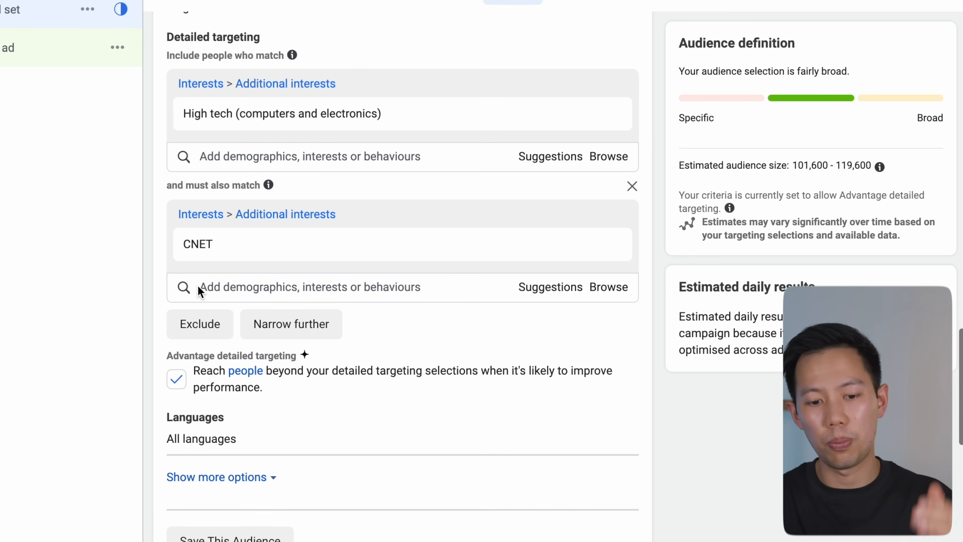
pyautogui.scroll(1, 197, 287)
pyautogui.scroll(-3, 198, 287)
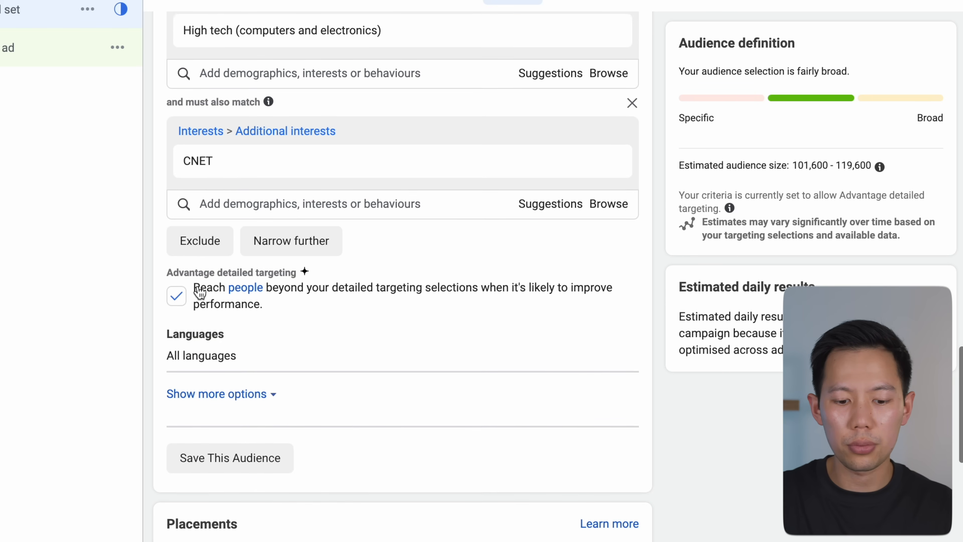
pyautogui.tripleClick(720, 60)
pyautogui.click(772, 64)
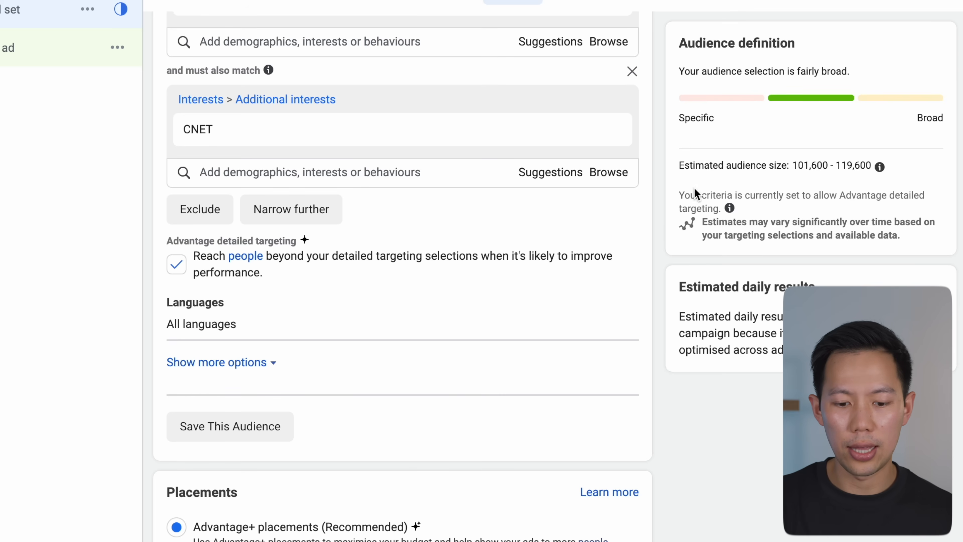
pyautogui.scroll(-2, 661, 198)
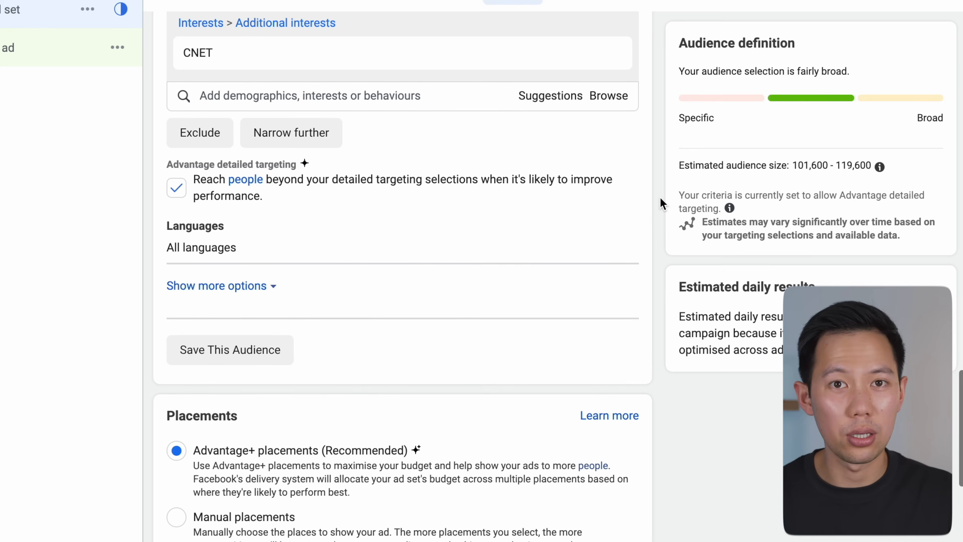
pyautogui.scroll(-1, 662, 203)
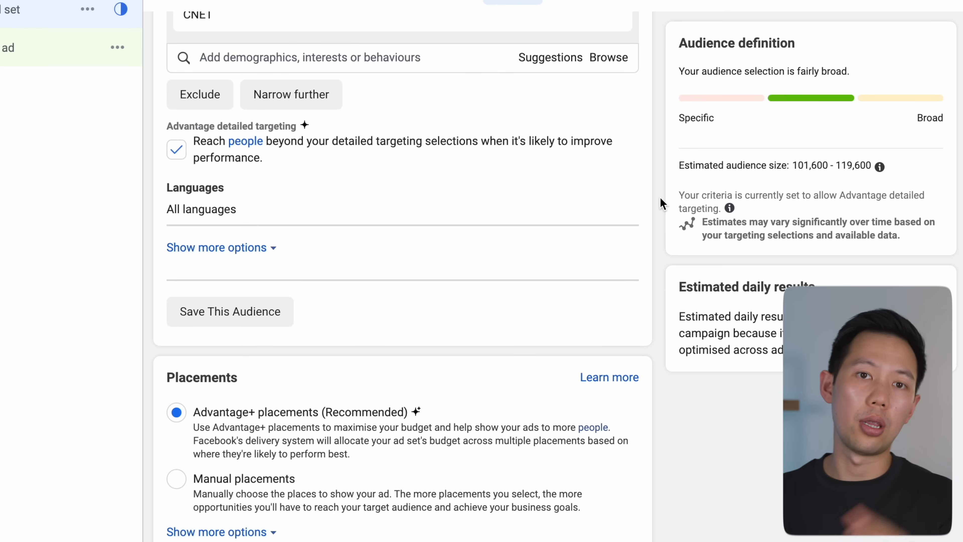
pyautogui.scroll(-1, 374, 233)
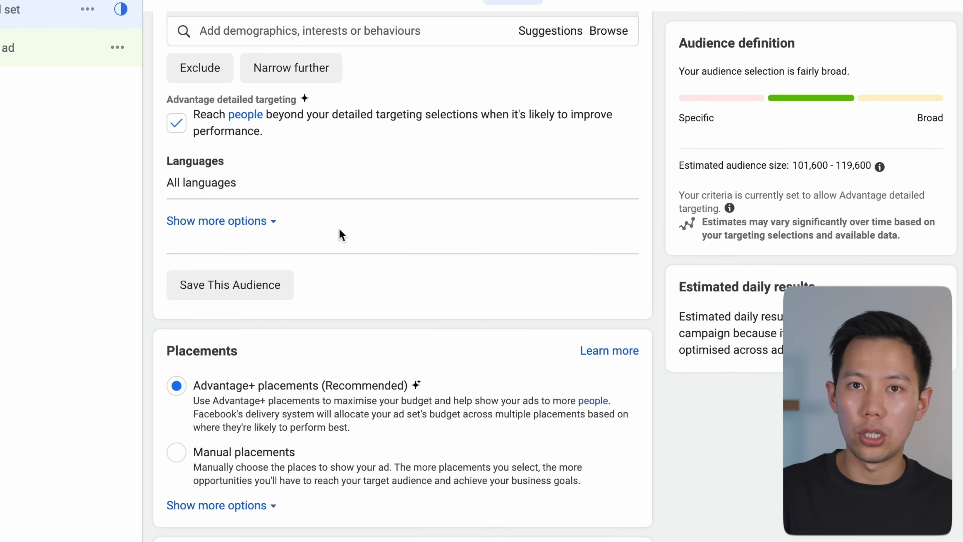
pyautogui.scroll(-2, 340, 234)
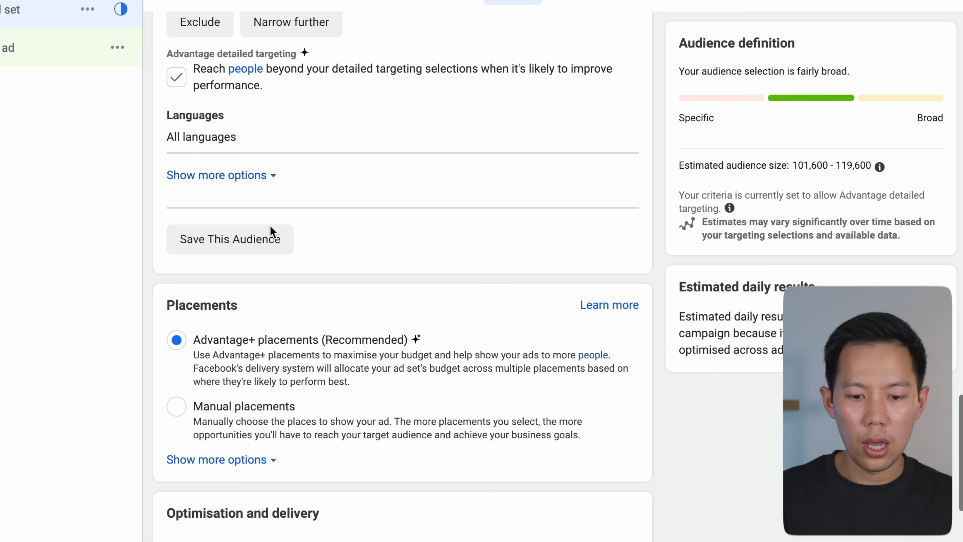
pyautogui.scroll(-1, 269, 235)
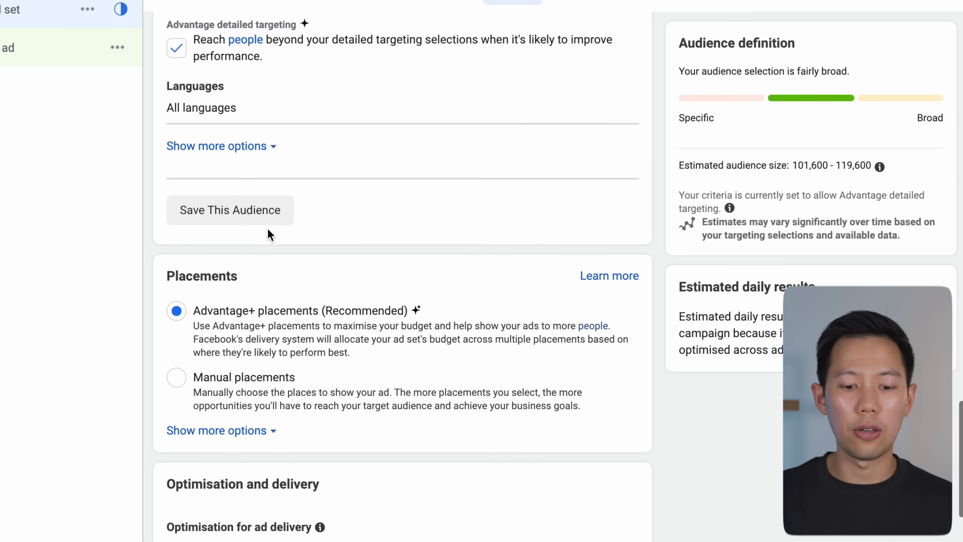
# Step: Save this audience under the name Tech Test
pyautogui.click(258, 220)
pyautogui.write('AEZ')
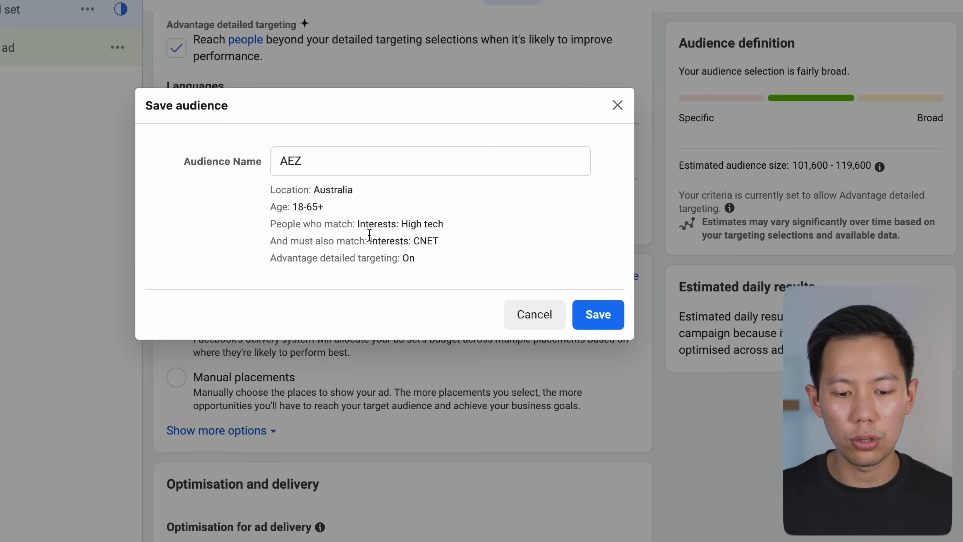
pyautogui.click(342, 163)
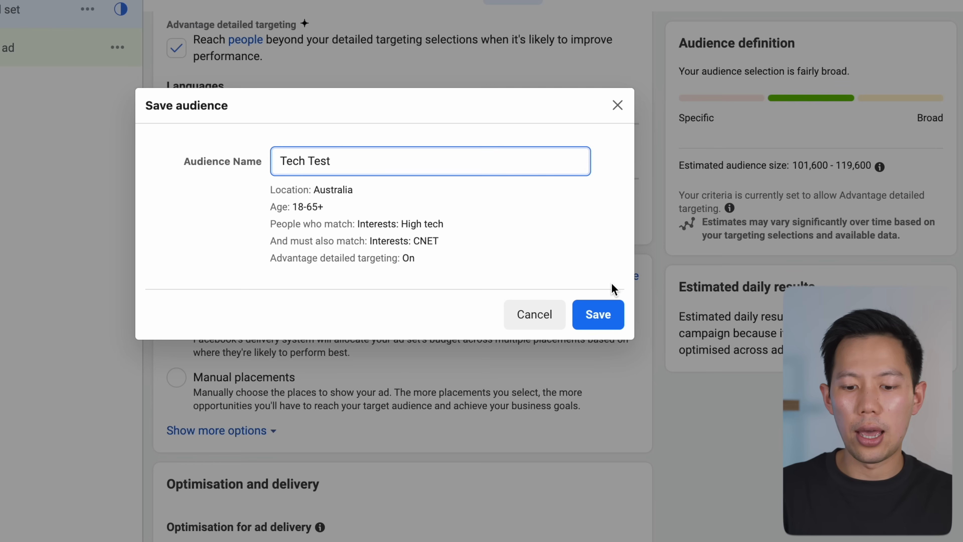
pyautogui.click(588, 329)
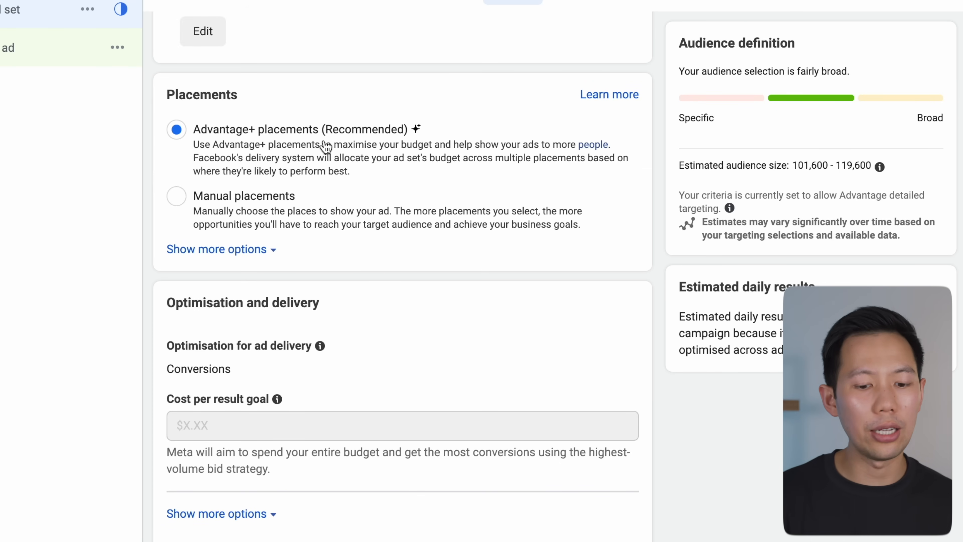
# Step: Switch the ad set to manual placements and remove the Audience Network platform
pyautogui.click(216, 210)
pyautogui.scroll(-1, 215, 207)
pyautogui.scroll(-4, 215, 203)
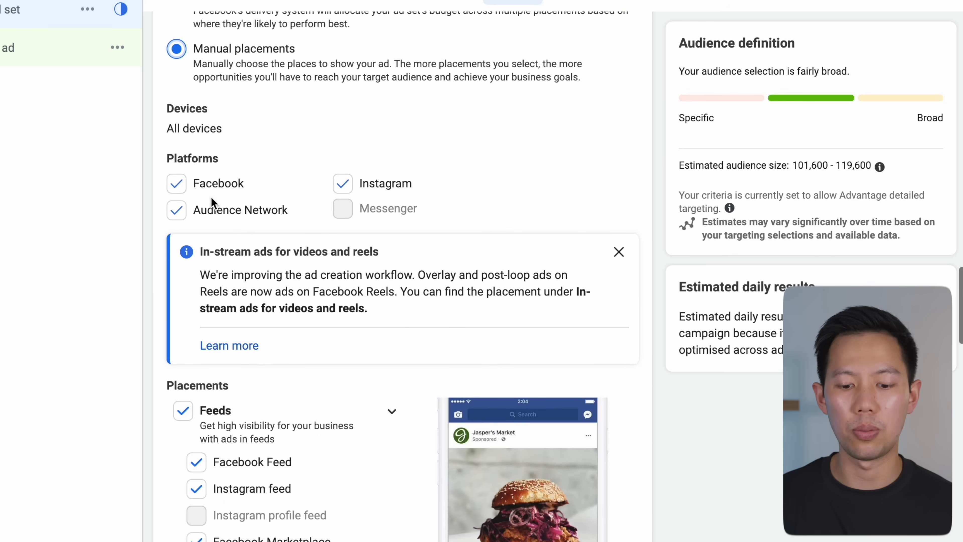
pyautogui.scroll(-2, 156, 148)
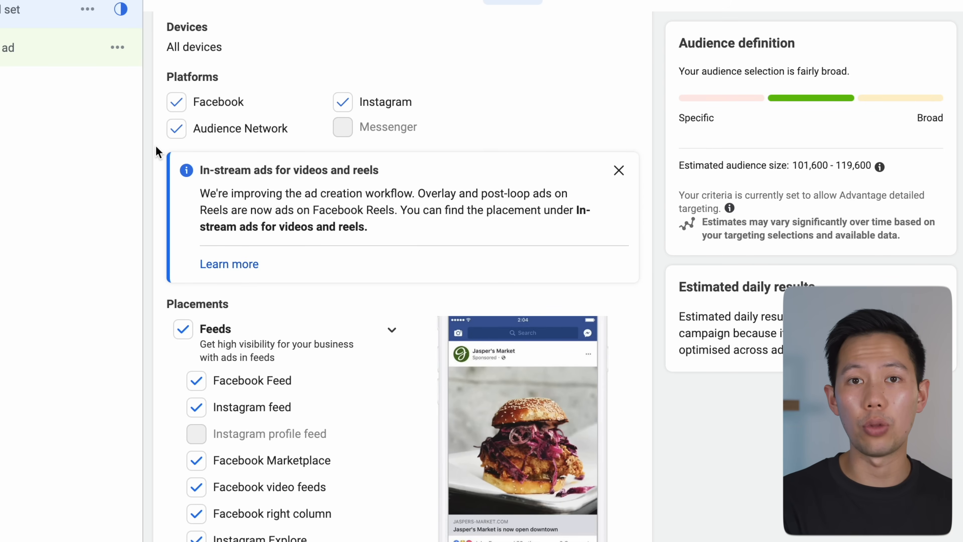
pyautogui.scroll(-1, 158, 151)
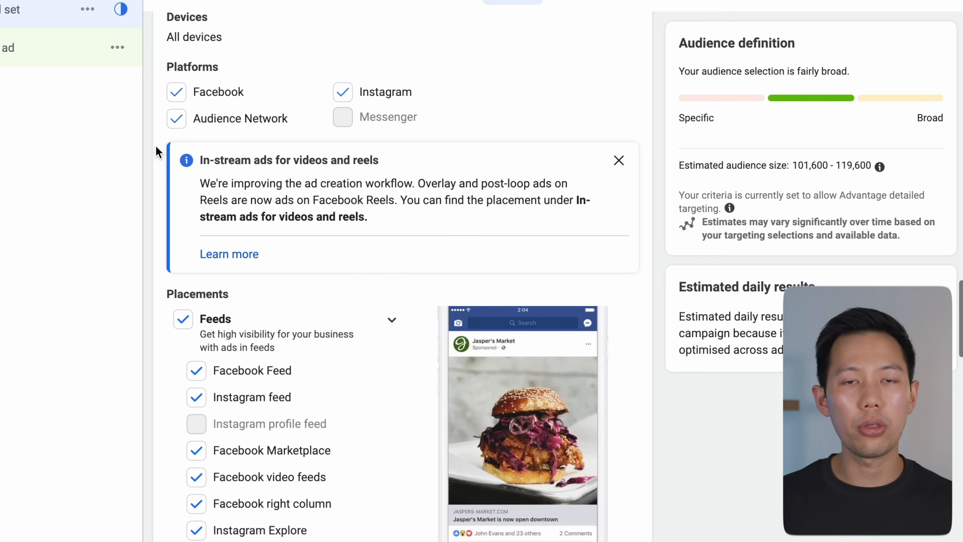
pyautogui.scroll(-2, 156, 148)
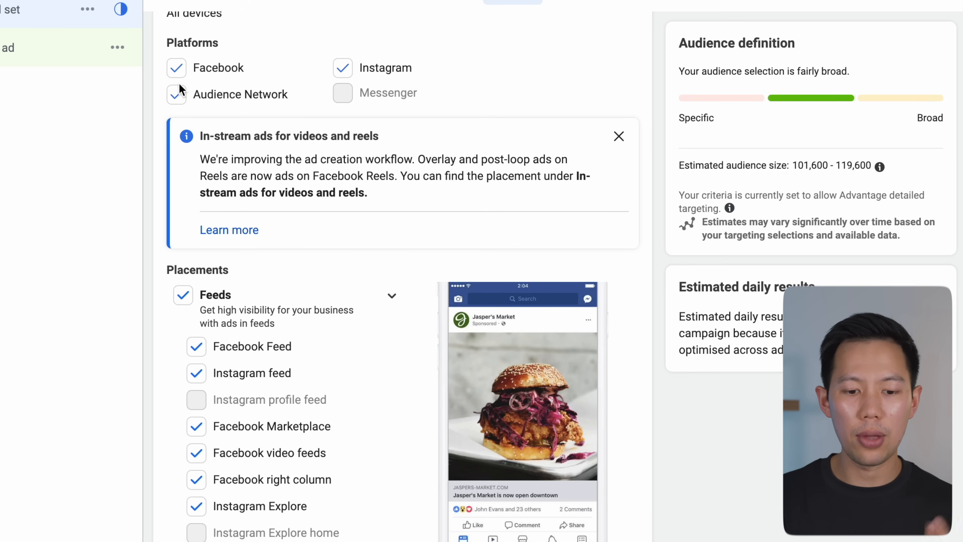
pyautogui.click(177, 96)
pyautogui.scroll(-10, 157, 115)
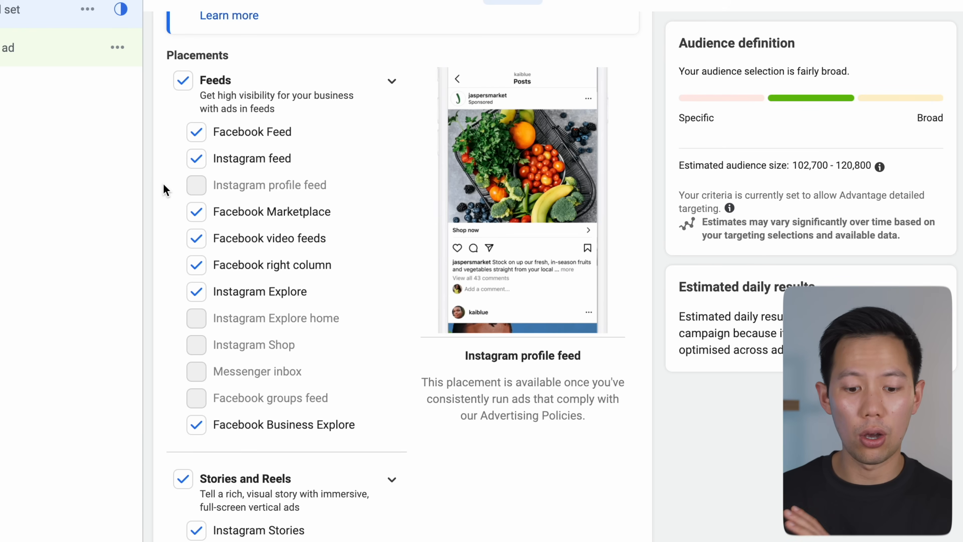
# Step: Deselect the Facebook Marketplace, Facebook right column and Facebook Business Explore feed placements
pyautogui.click(190, 216)
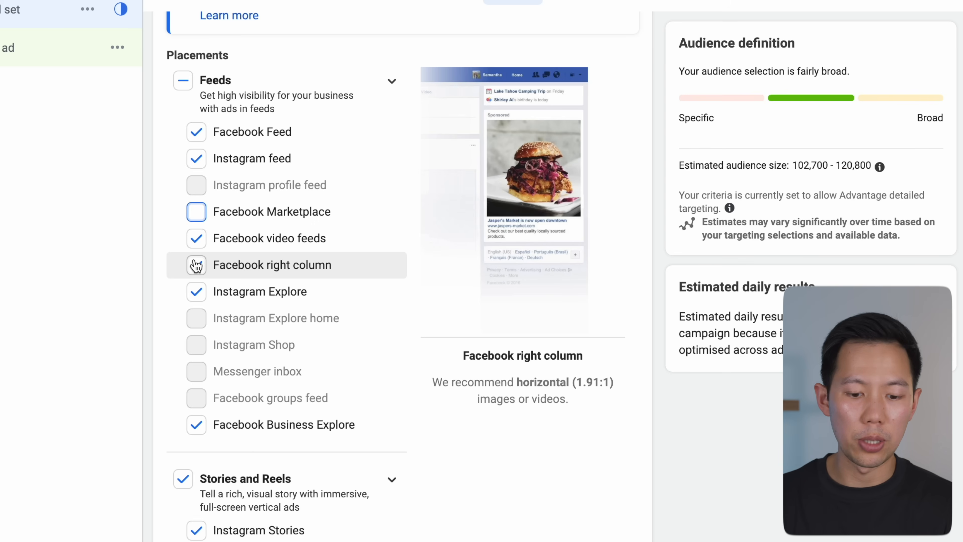
pyautogui.click(197, 265)
pyautogui.scroll(-2, 194, 284)
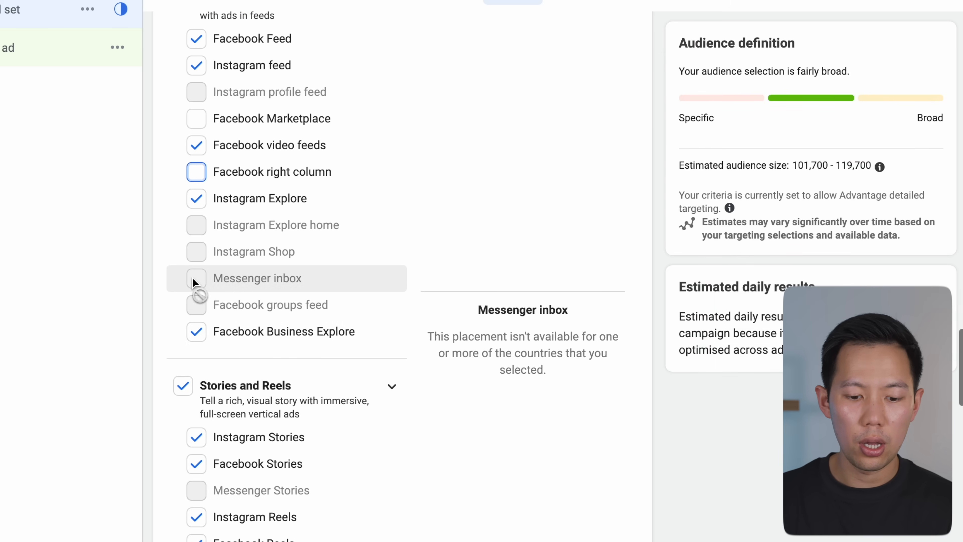
pyautogui.click(196, 332)
# Step: Deselect the Facebook in-stream videos, Facebook search results and Facebook Instant Articles placements
pyautogui.scroll(3, 153, 265)
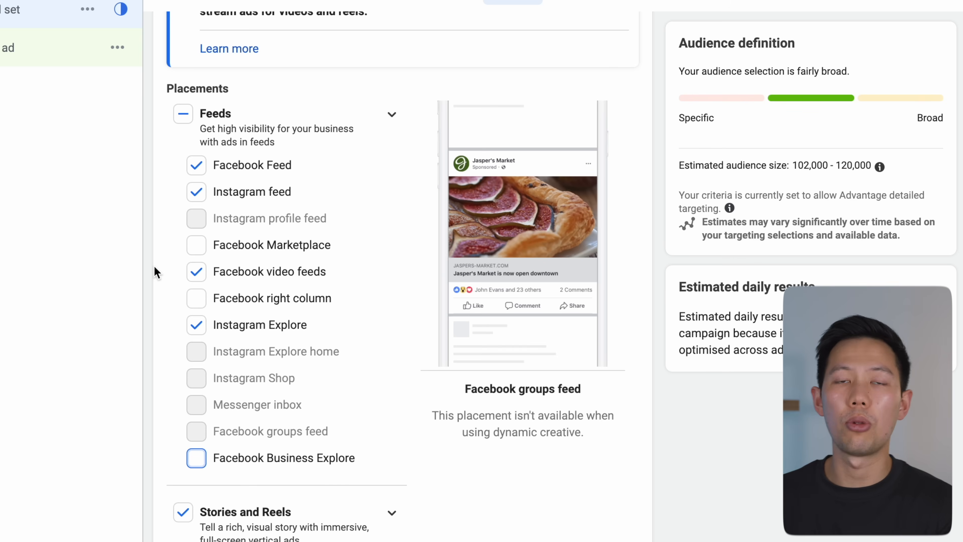
pyautogui.scroll(-4, 154, 265)
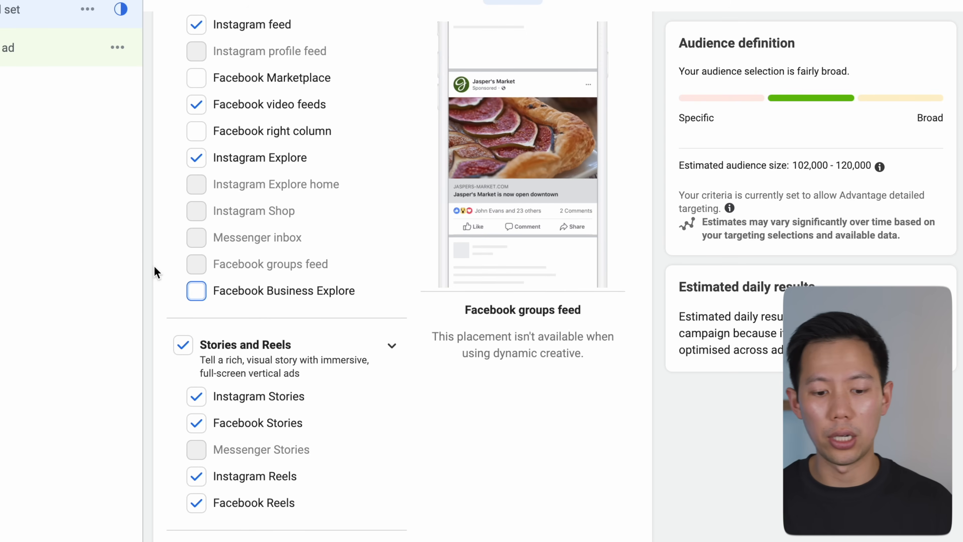
pyautogui.scroll(3, 154, 264)
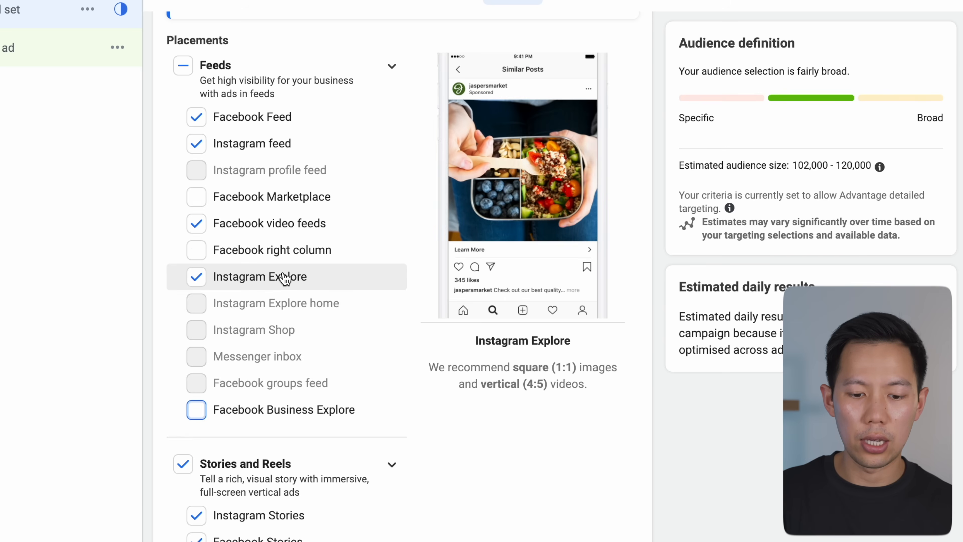
pyautogui.scroll(-8, 284, 278)
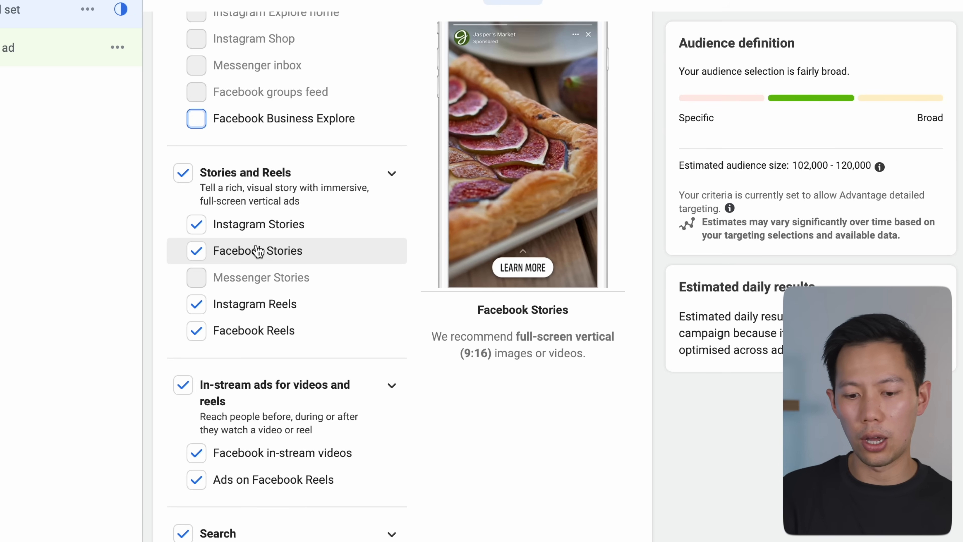
pyautogui.scroll(-3, 257, 250)
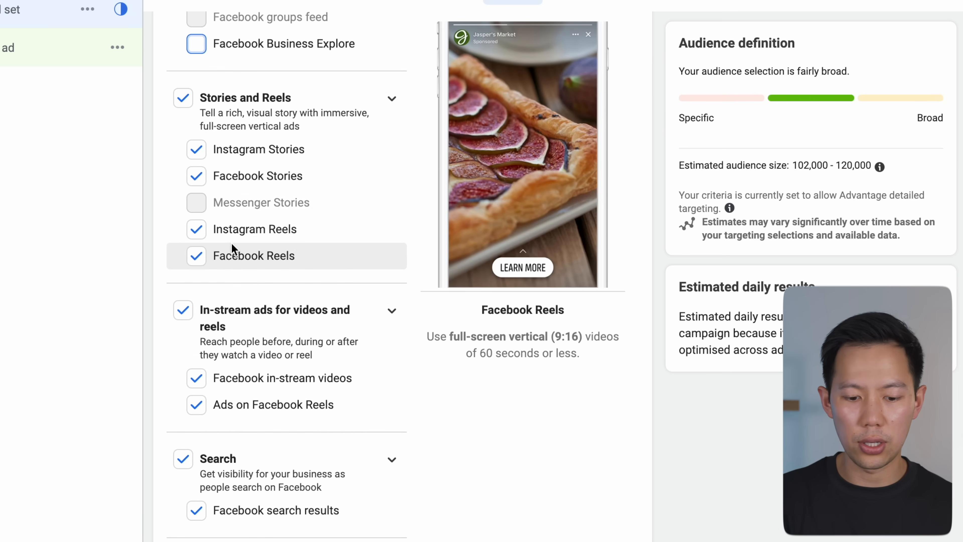
pyautogui.scroll(-2, 231, 242)
pyautogui.click(209, 270)
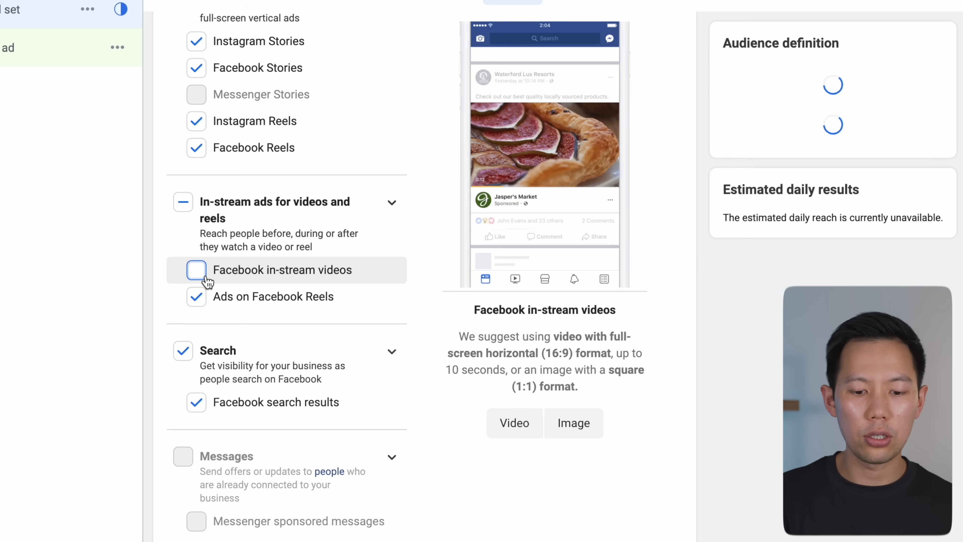
pyautogui.scroll(-2, 249, 292)
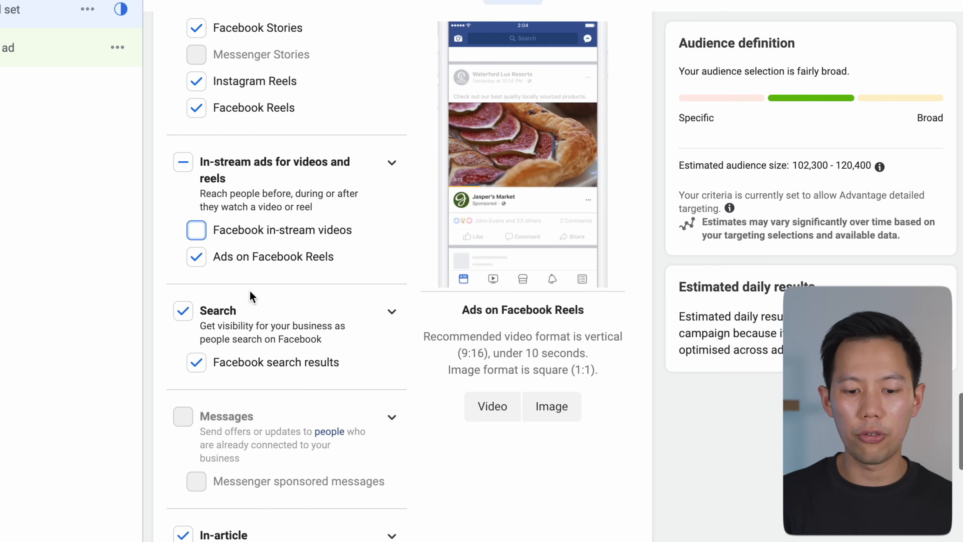
pyautogui.scroll(-3, 243, 288)
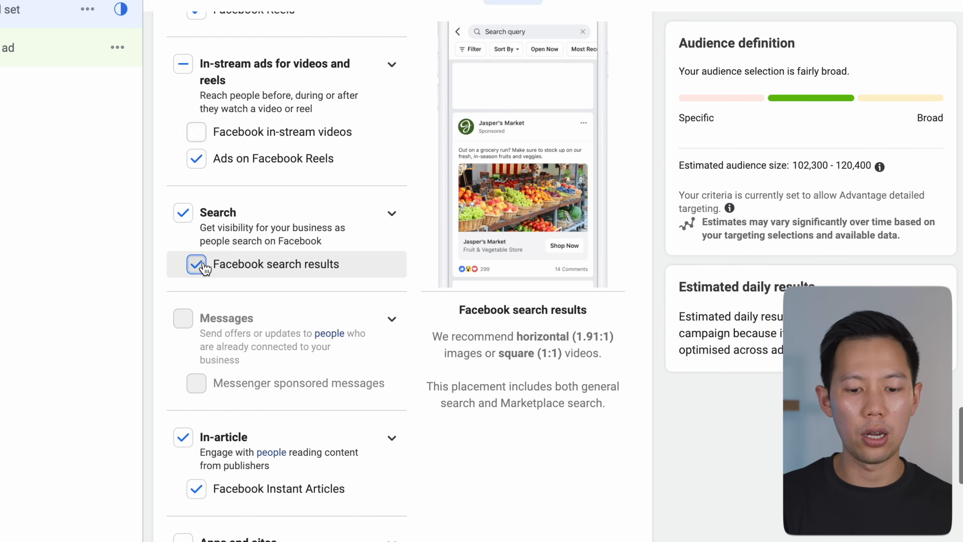
pyautogui.click(200, 261)
pyautogui.scroll(-1, 203, 261)
pyautogui.scroll(-4, 203, 264)
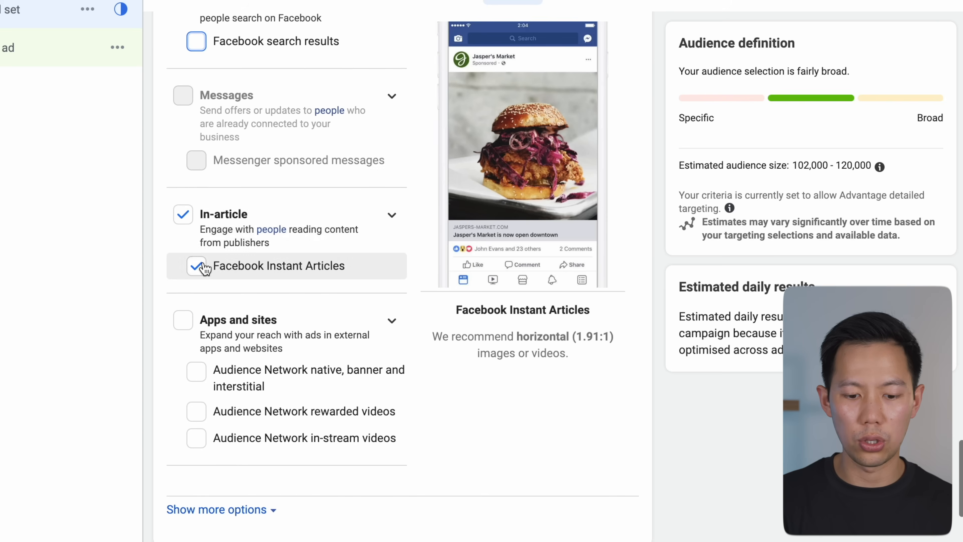
pyautogui.click(200, 268)
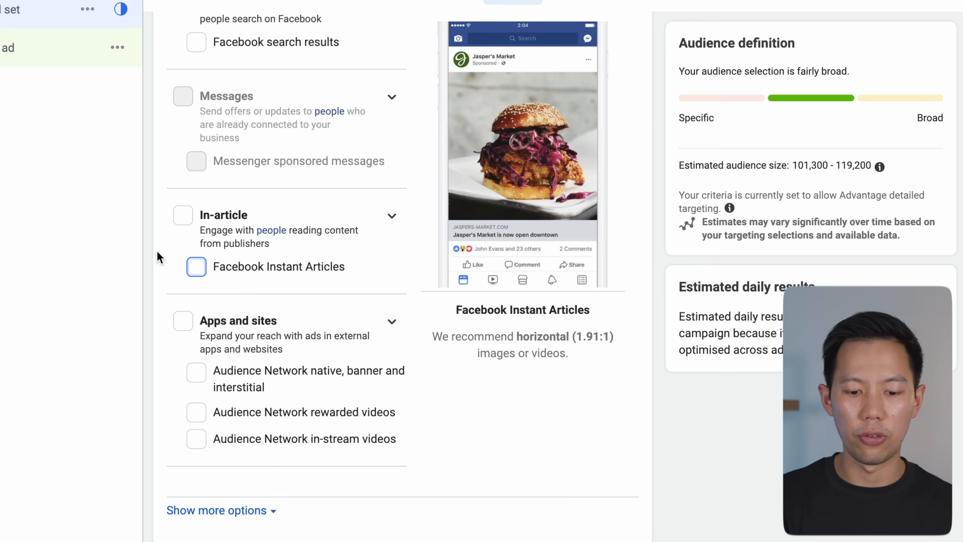
# Step: Expand the extra placement options and review the device and brand safety settings
pyautogui.scroll(-2, 160, 256)
pyautogui.scroll(-2, 159, 256)
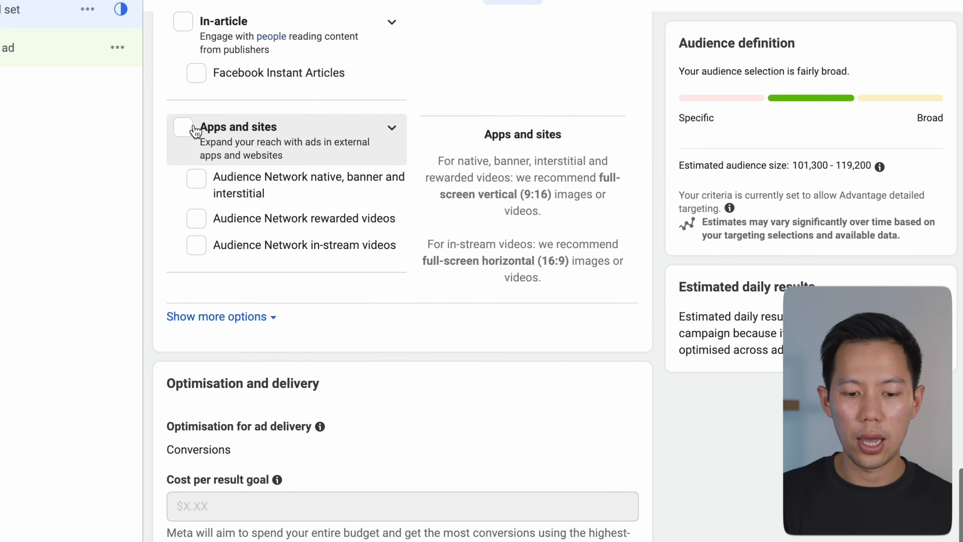
pyautogui.click(226, 323)
pyautogui.scroll(-4, 177, 238)
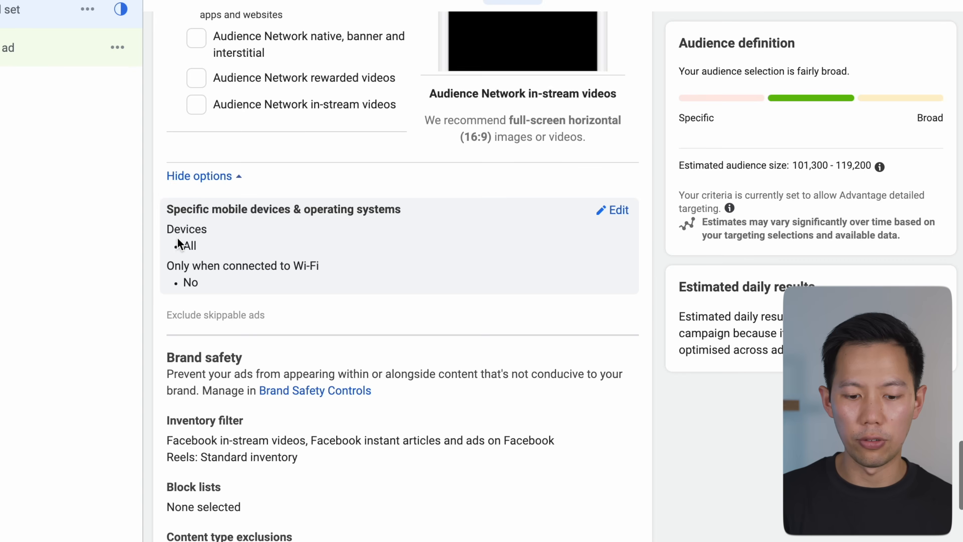
pyautogui.scroll(-1, 224, 171)
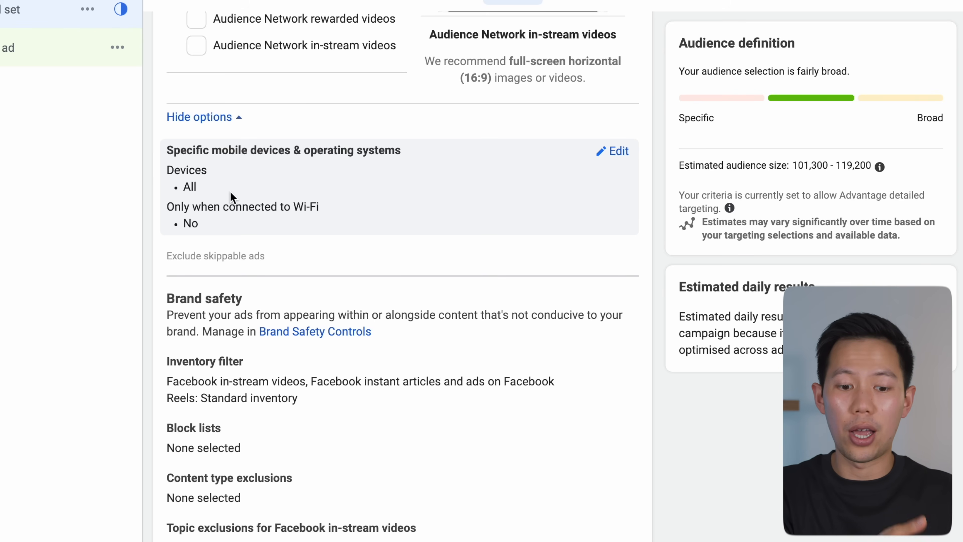
pyautogui.scroll(-3, 230, 191)
pyautogui.scroll(-2, 229, 191)
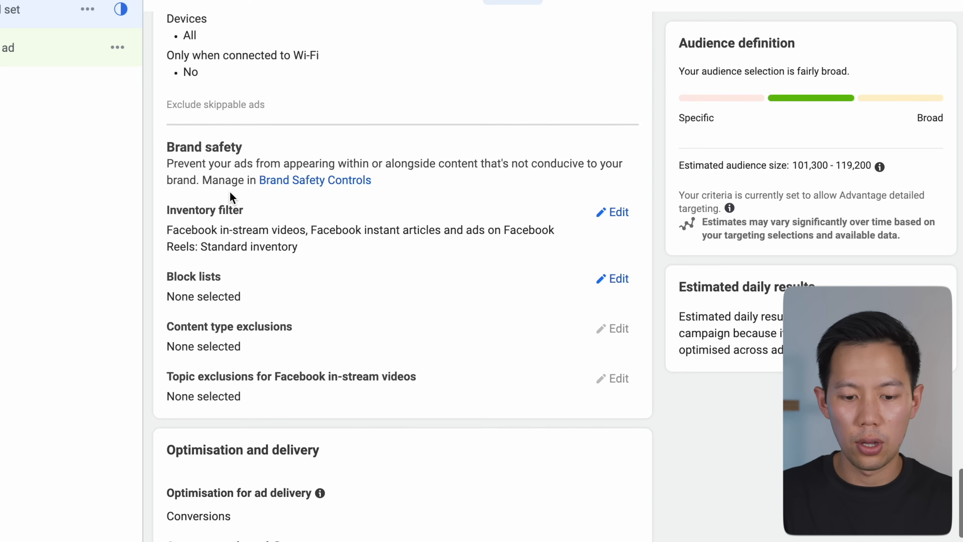
pyautogui.doubleClick(213, 135)
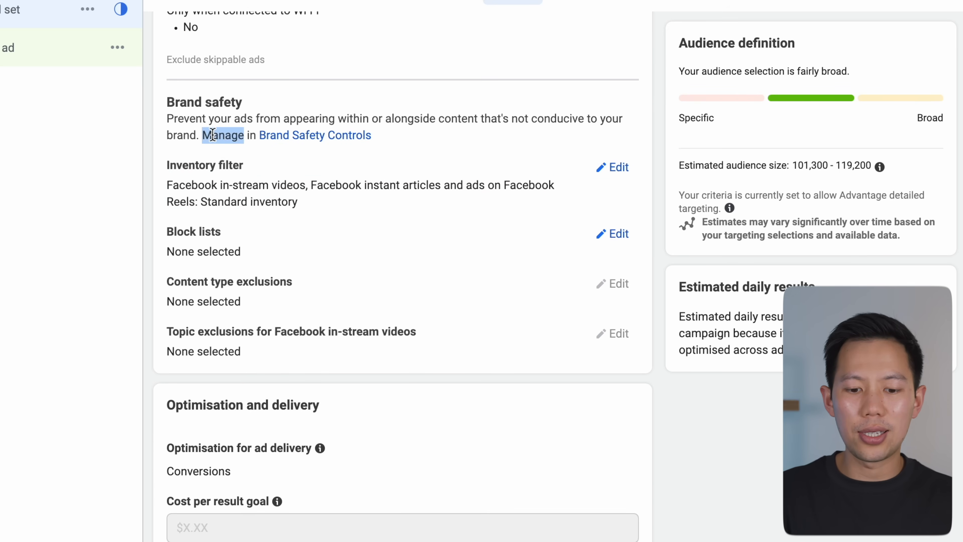
pyautogui.click(202, 135)
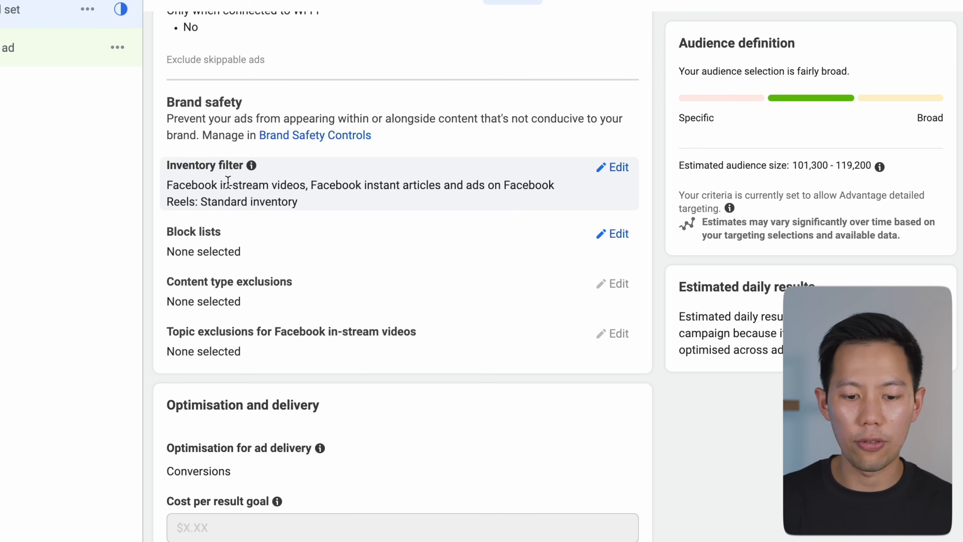
# Step: Inspect the inventory filter choices and the block lists under brand safety
pyautogui.click(609, 169)
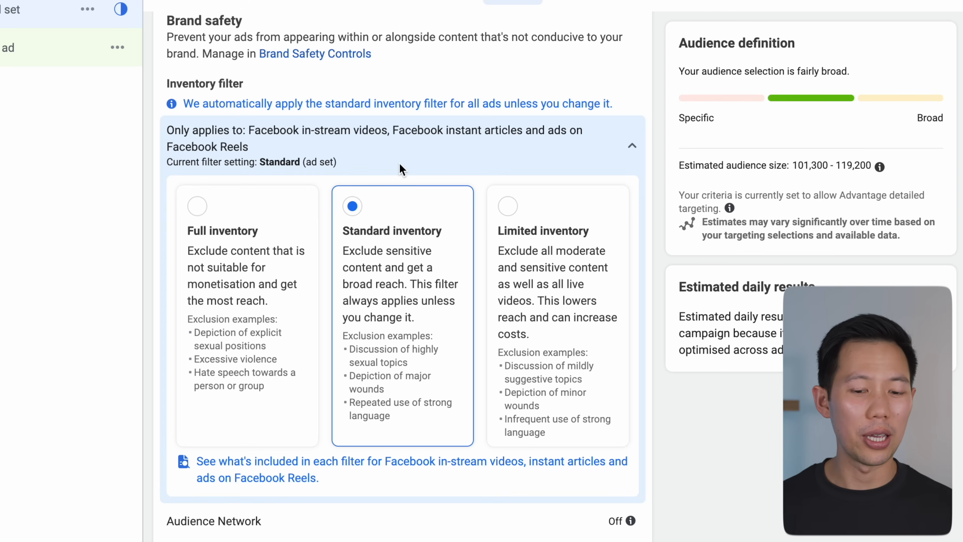
pyautogui.click(633, 149)
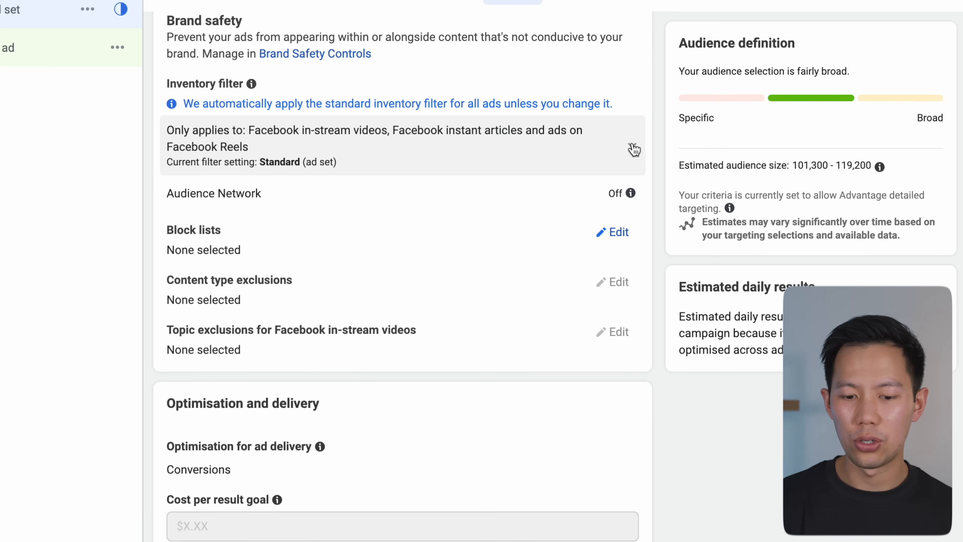
pyautogui.scroll(-2, 585, 127)
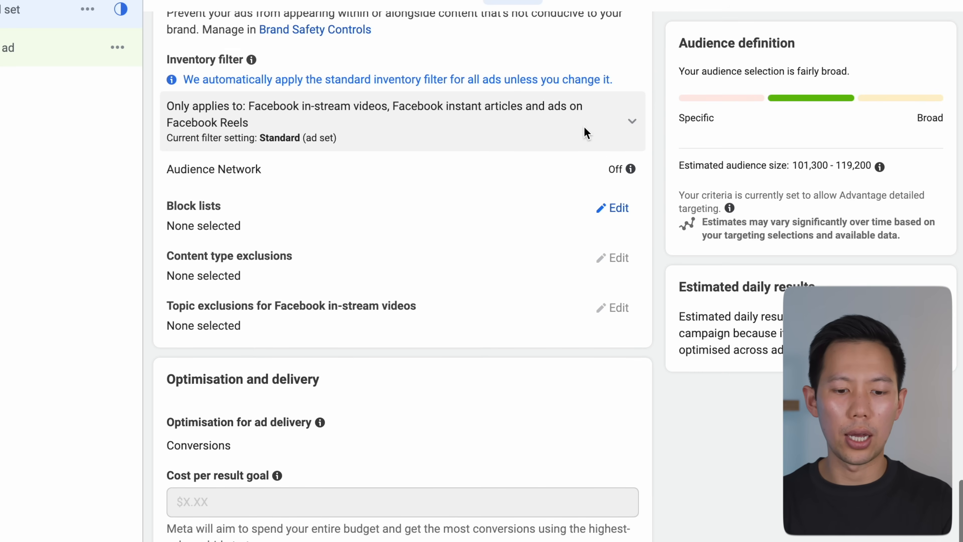
pyautogui.scroll(-1, 478, 146)
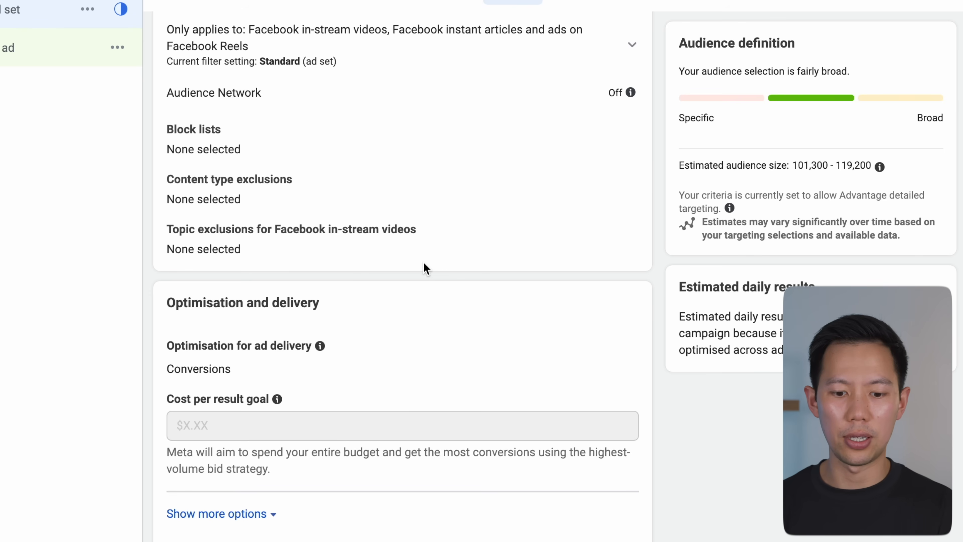
pyautogui.click(608, 141)
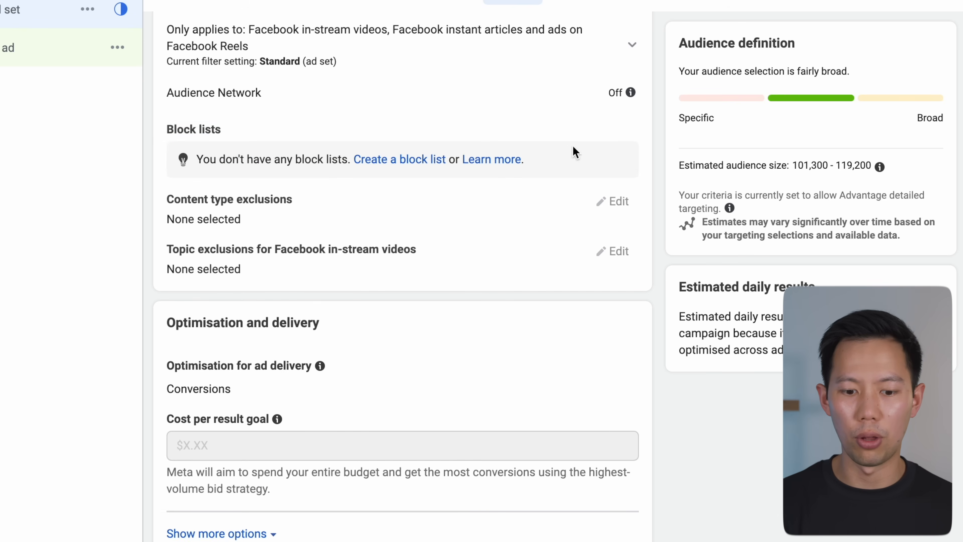
pyautogui.scroll(-1, 531, 169)
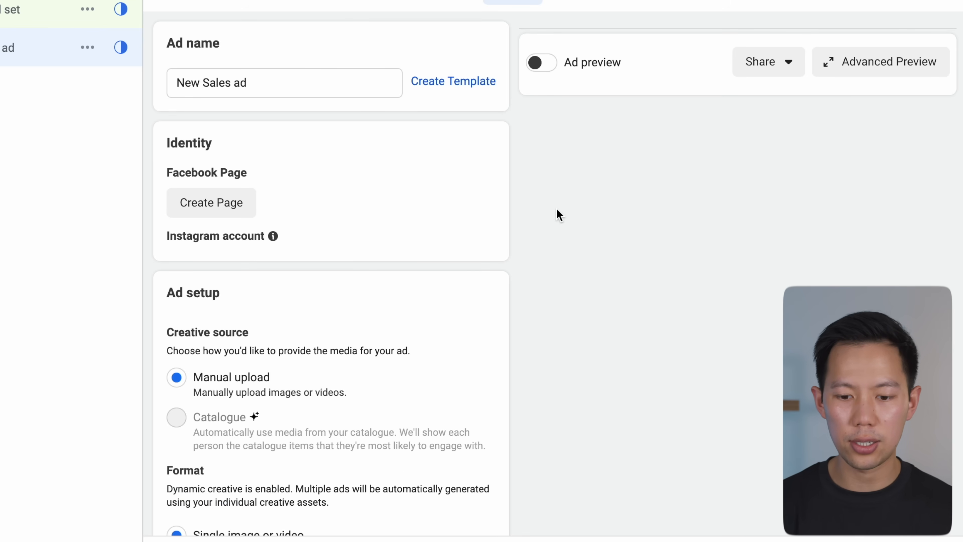
# Step: Turn off multi-advertiser ads in the ad's setup
pyautogui.scroll(-1, 556, 208)
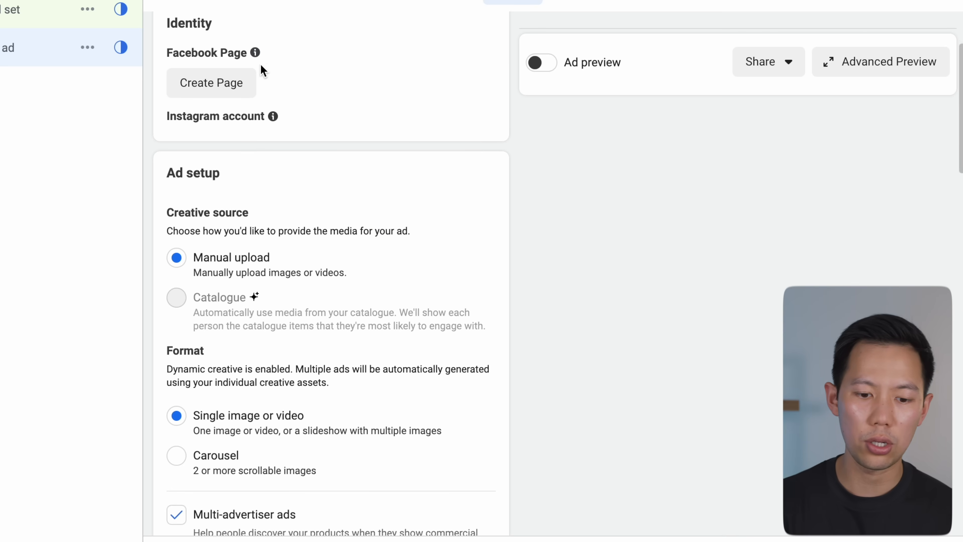
pyautogui.scroll(-1, 321, 81)
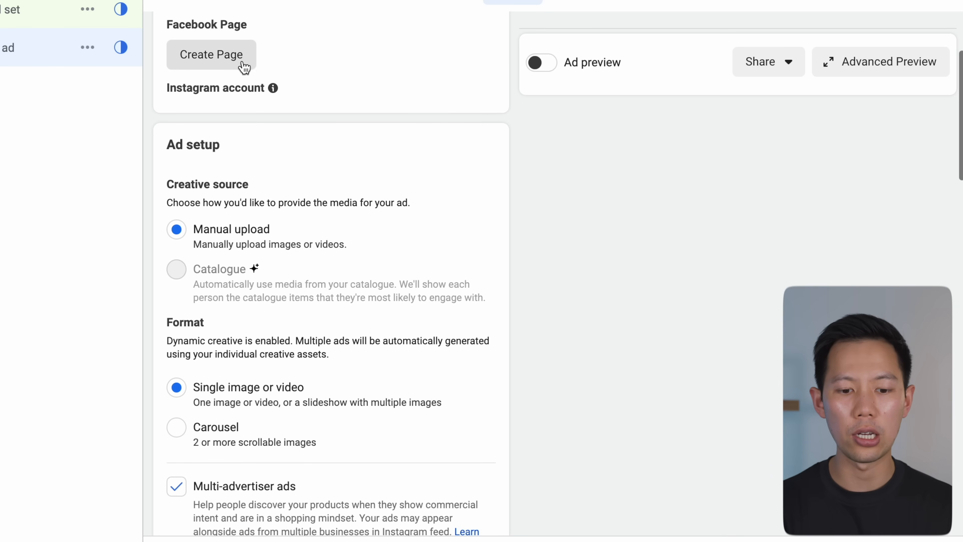
pyautogui.scroll(2, 253, 70)
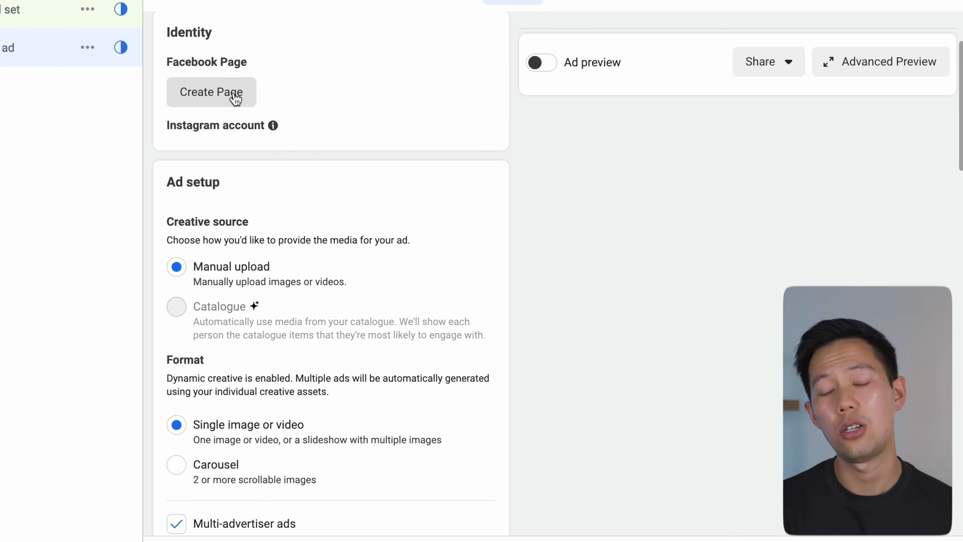
pyautogui.scroll(-3, 267, 97)
pyautogui.scroll(-5, 269, 97)
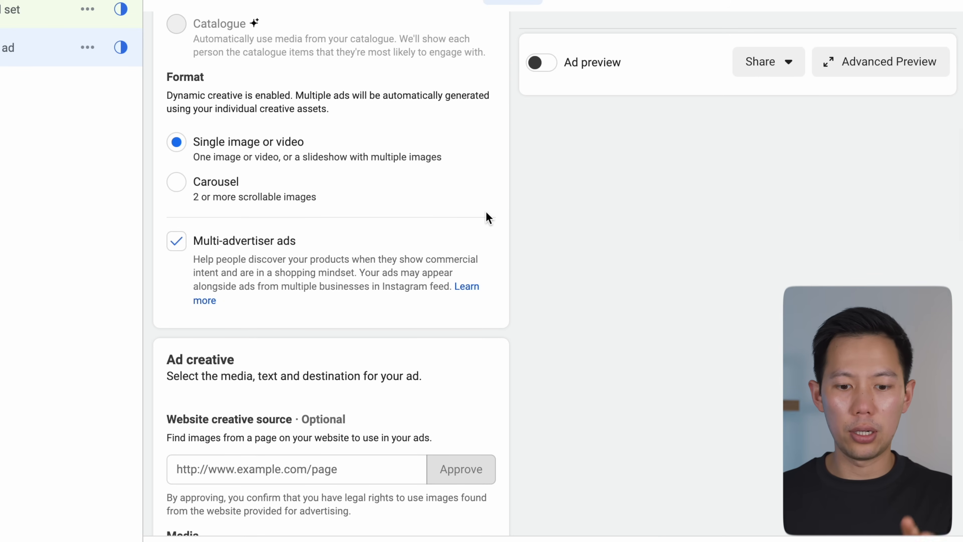
pyautogui.scroll(1, 488, 218)
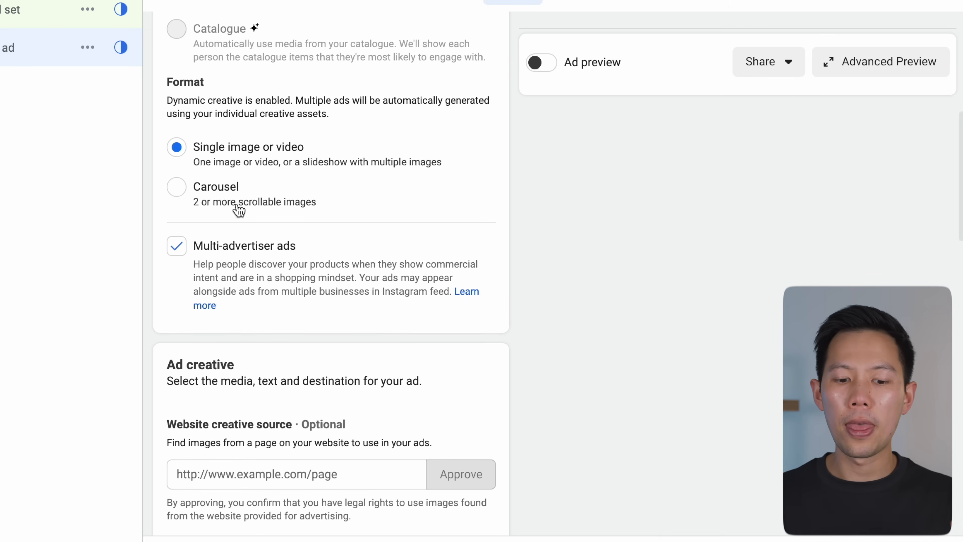
pyautogui.click(221, 250)
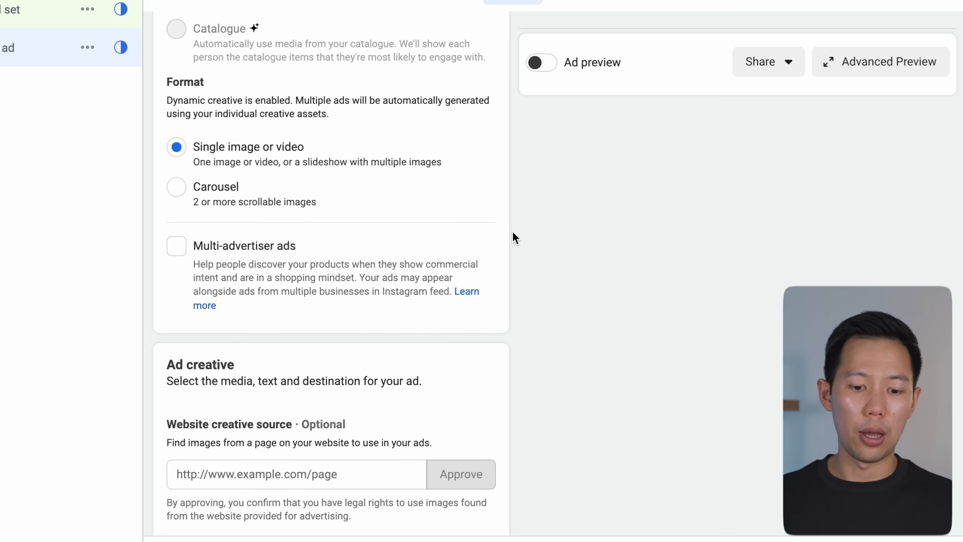
# Step: Add the exported charger video as the ad's media
pyautogui.scroll(-7, 515, 237)
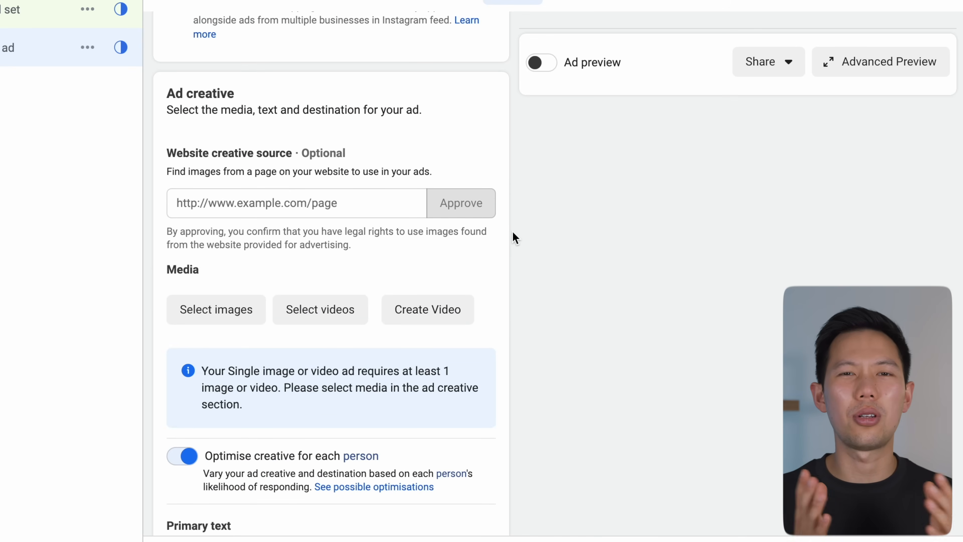
pyautogui.scroll(-2, 514, 237)
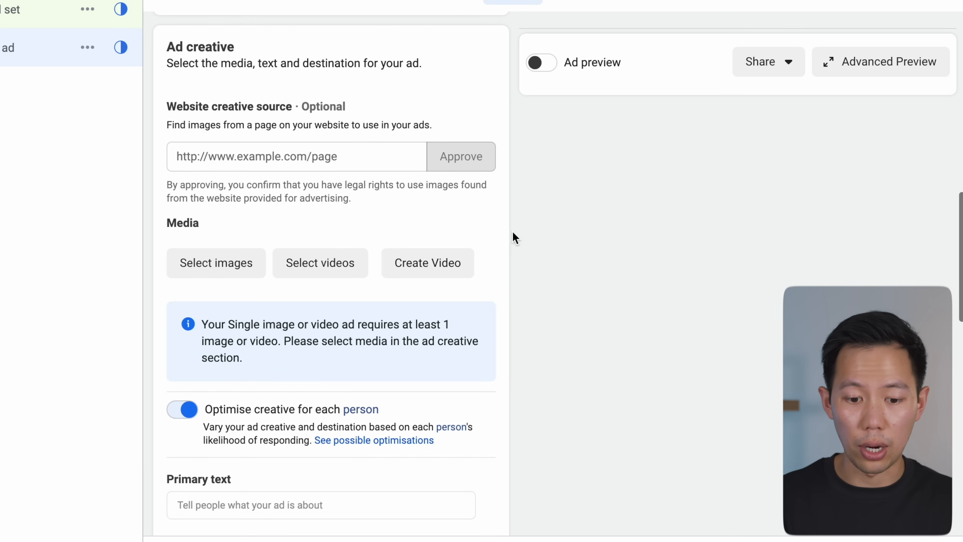
pyautogui.scroll(3, 409, 134)
pyautogui.scroll(-2, 409, 134)
pyautogui.scroll(-1, 409, 133)
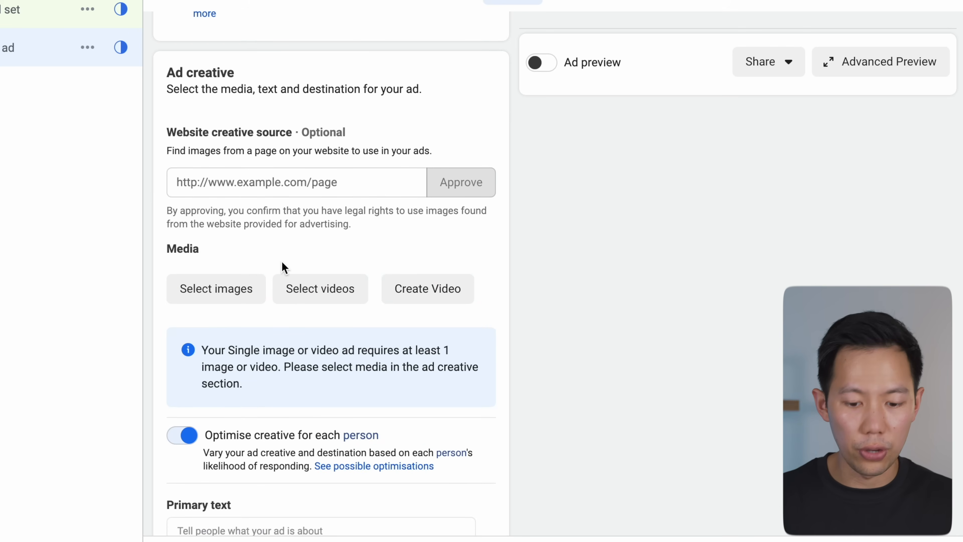
pyautogui.click(307, 294)
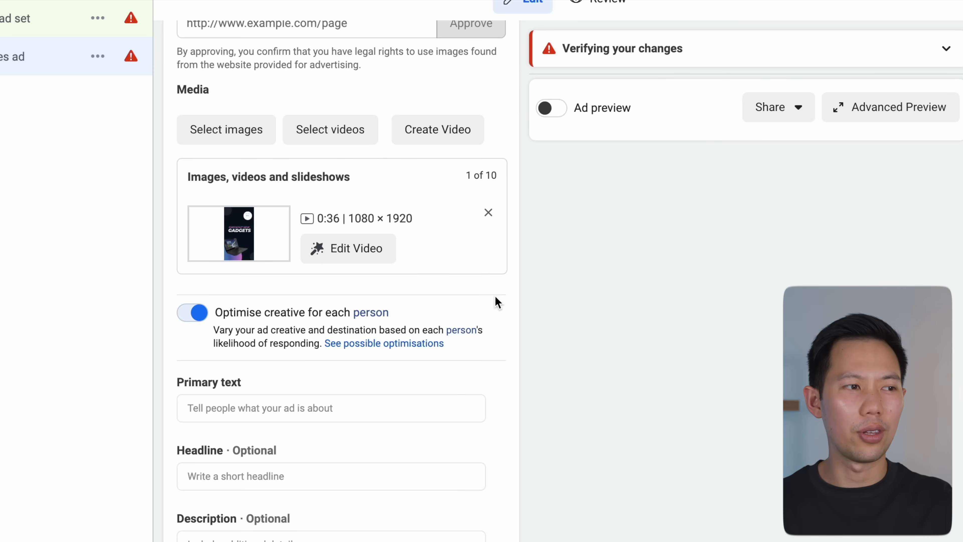
pyautogui.scroll(-5, 495, 295)
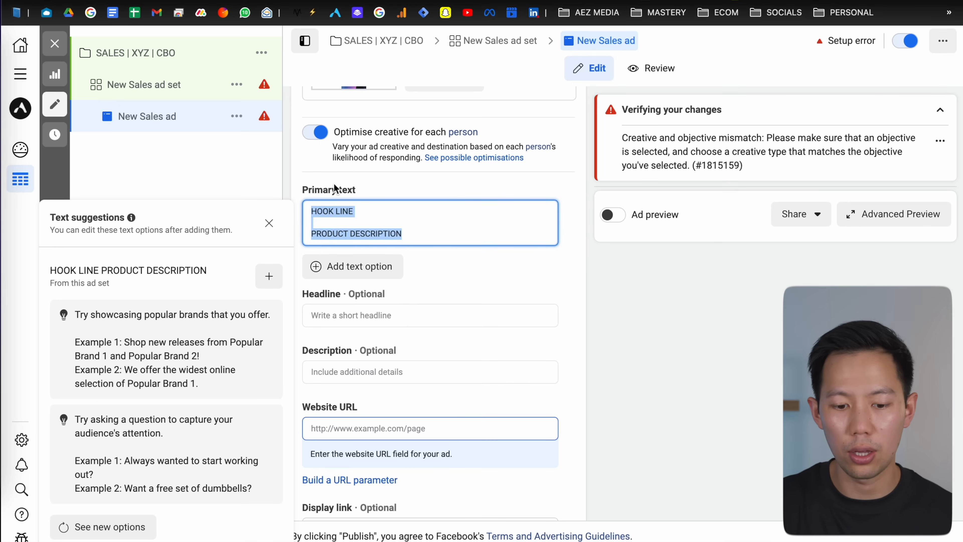
# Step: Review the HOOK LINE and PRODUCT DESCRIPTION placeholder lines in the primary text
pyautogui.tripleClick(356, 208)
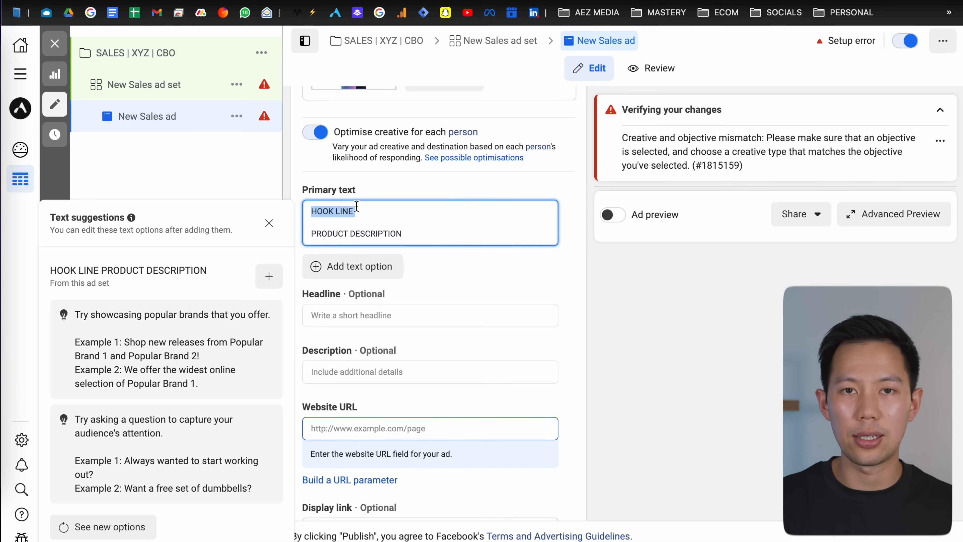
pyautogui.click(356, 208)
pyautogui.tripleClick(411, 232)
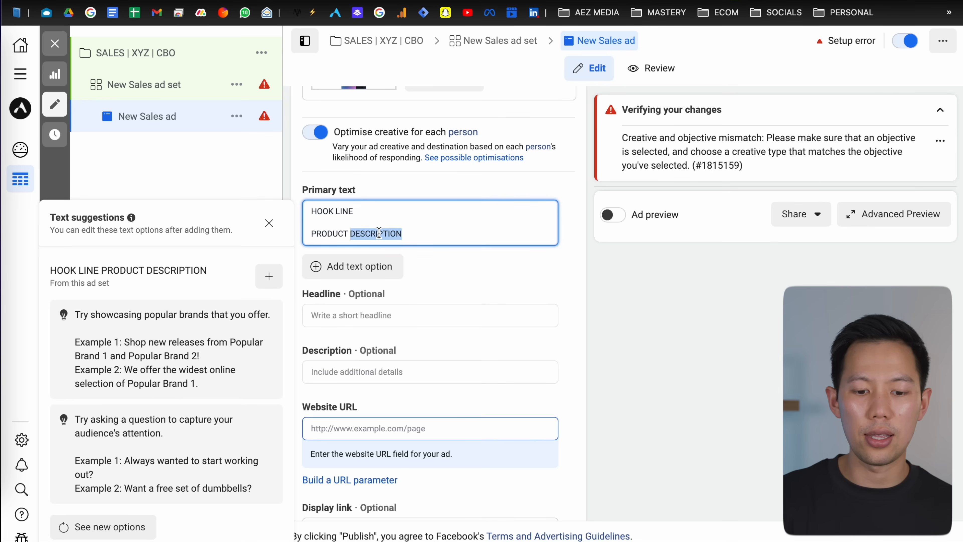
pyautogui.click(411, 233)
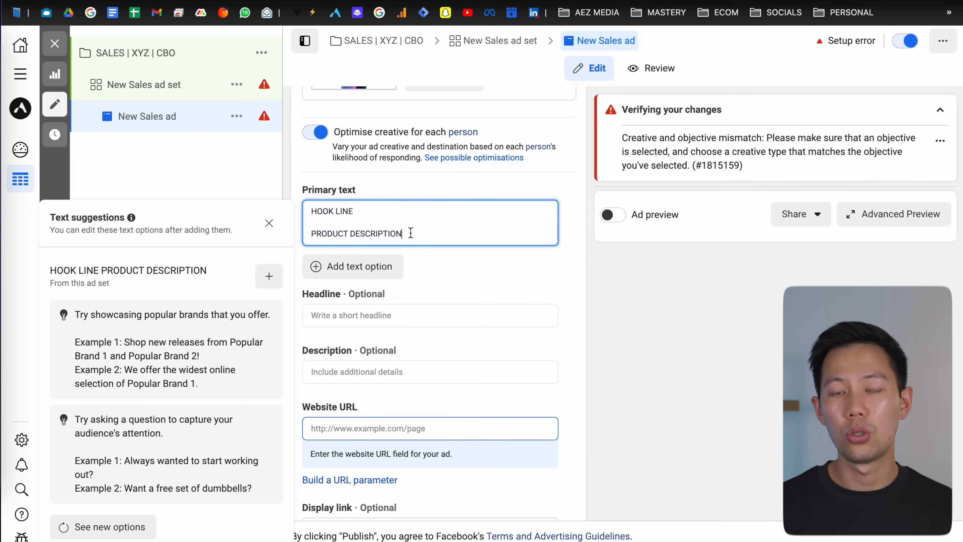
pyautogui.click(431, 257)
# Step: Enter the headline 30% Off Limited Time Only
pyautogui.scroll(-1, 430, 256)
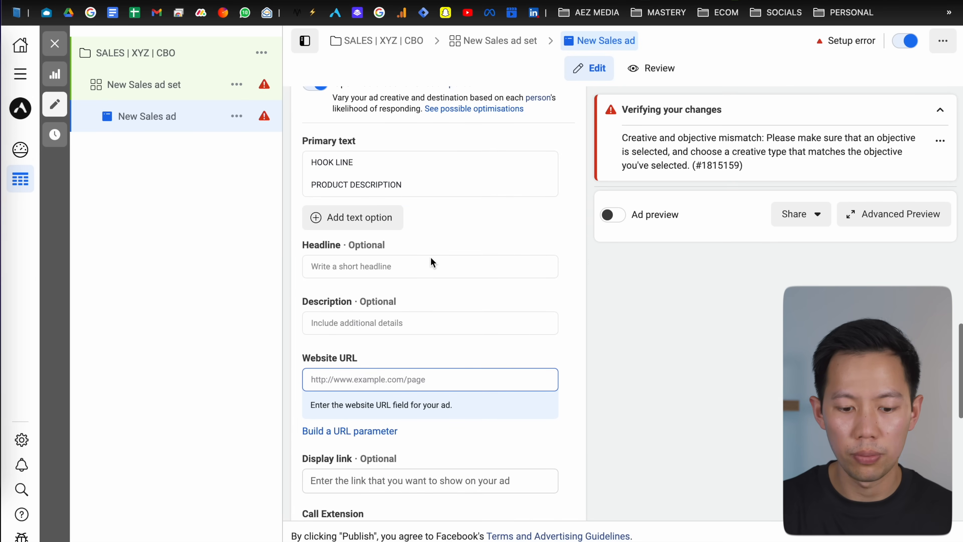
pyautogui.click(430, 257)
pyautogui.scroll(-1, 393, 260)
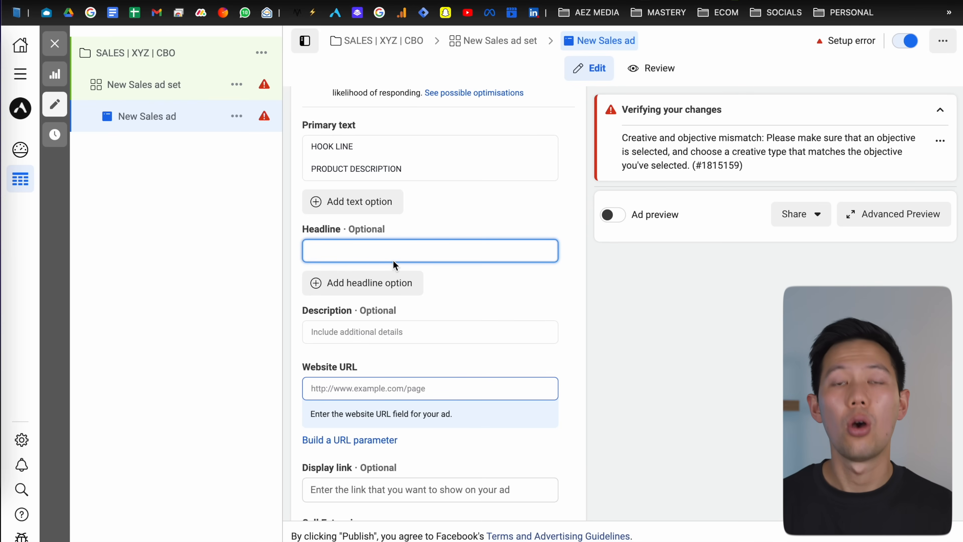
pyautogui.write('30% Off Limited Time Only')
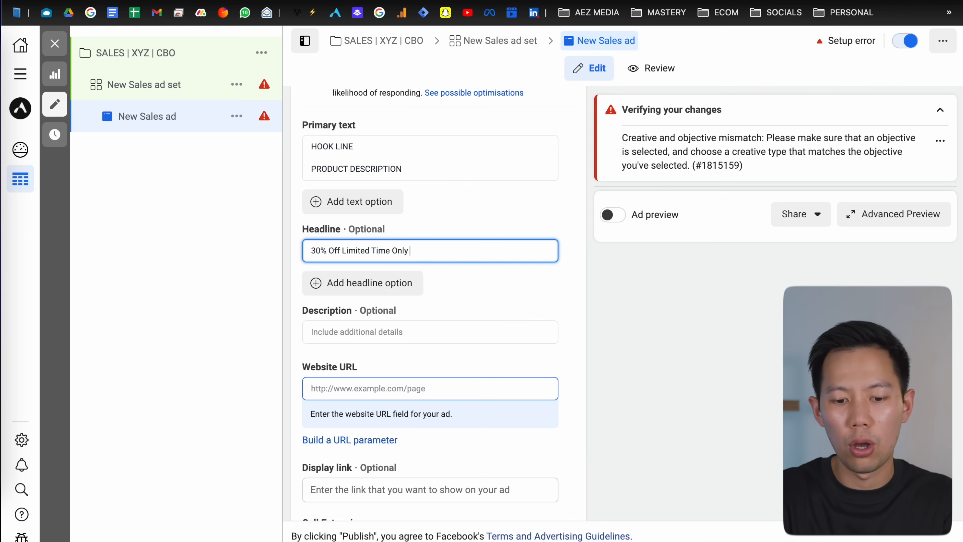
# Step: Enter Test as the ad description in the description option fields
pyautogui.scroll(-2, 369, 283)
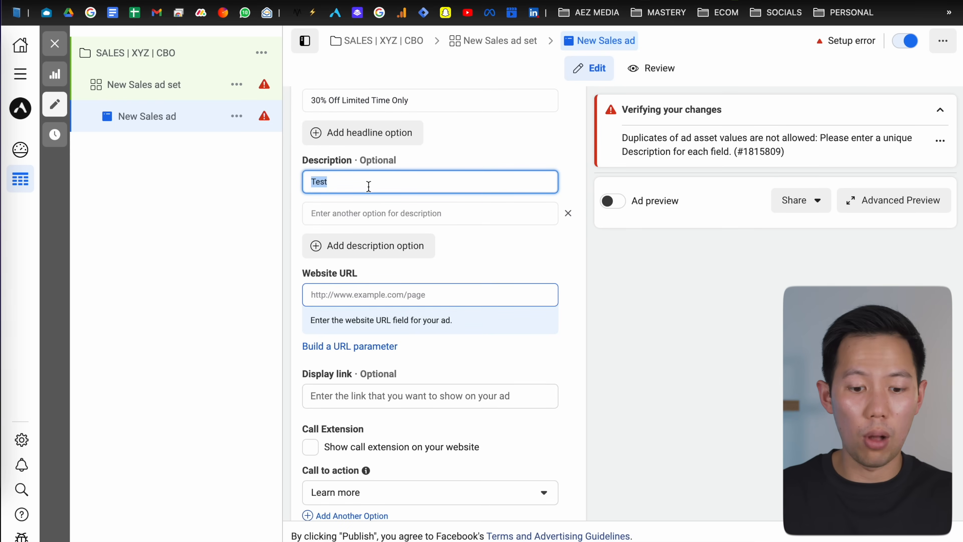
pyautogui.scroll(1, 377, 209)
pyautogui.click(376, 241)
pyautogui.write('Test')
pyautogui.click(360, 212)
pyautogui.scroll(-1, 358, 218)
pyautogui.click(354, 229)
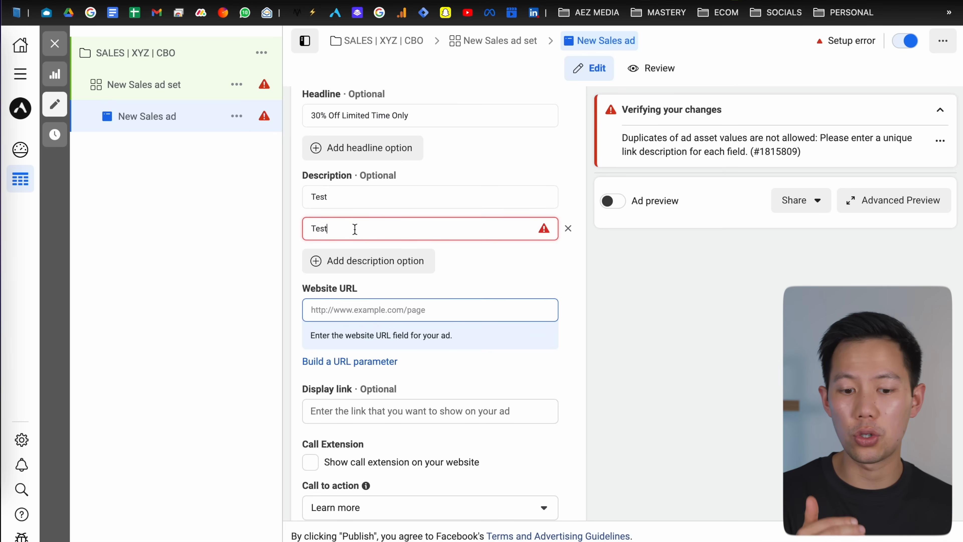
# Step: Enter the creator's own website address as the ad's website URL
pyautogui.scroll(-1, 355, 229)
pyautogui.scroll(-3, 355, 229)
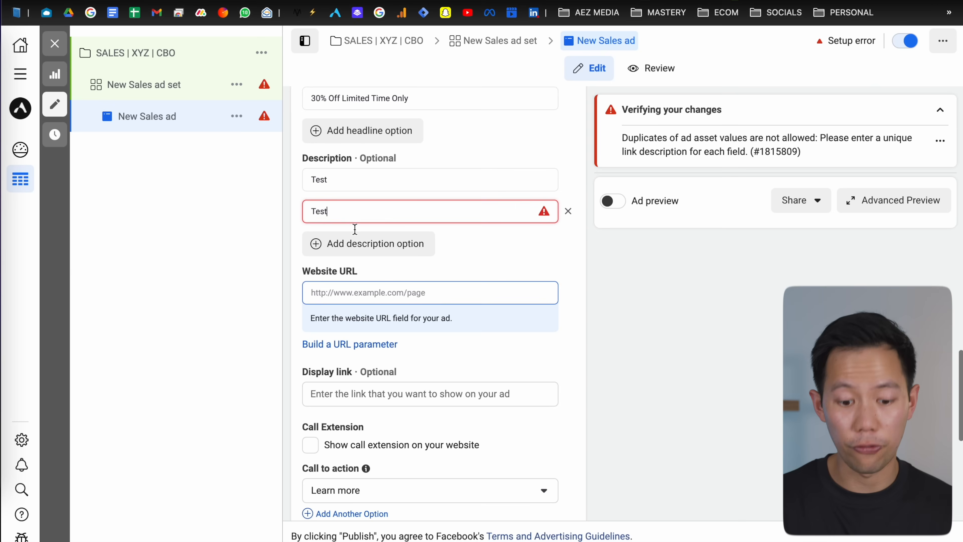
pyautogui.scroll(-1, 355, 229)
pyautogui.click(364, 237)
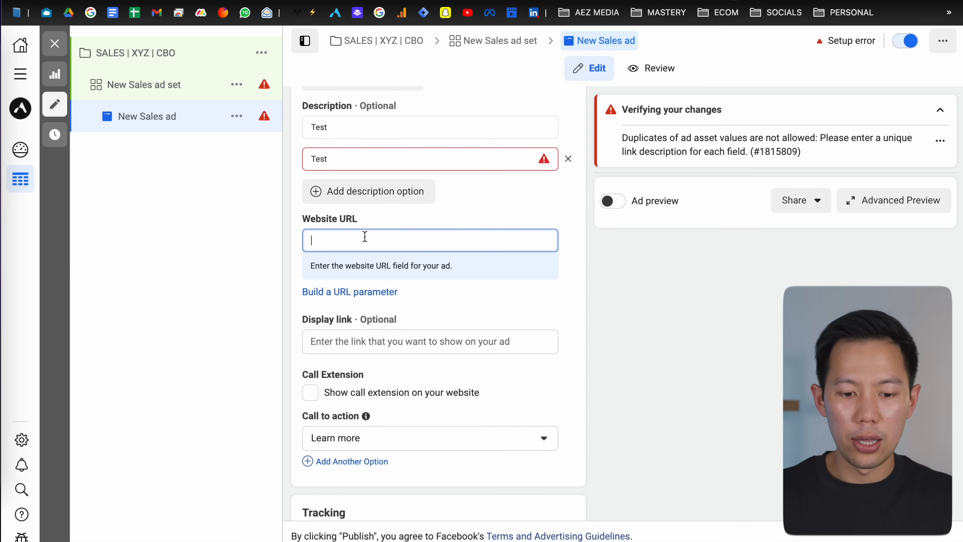
pyautogui.write('www')
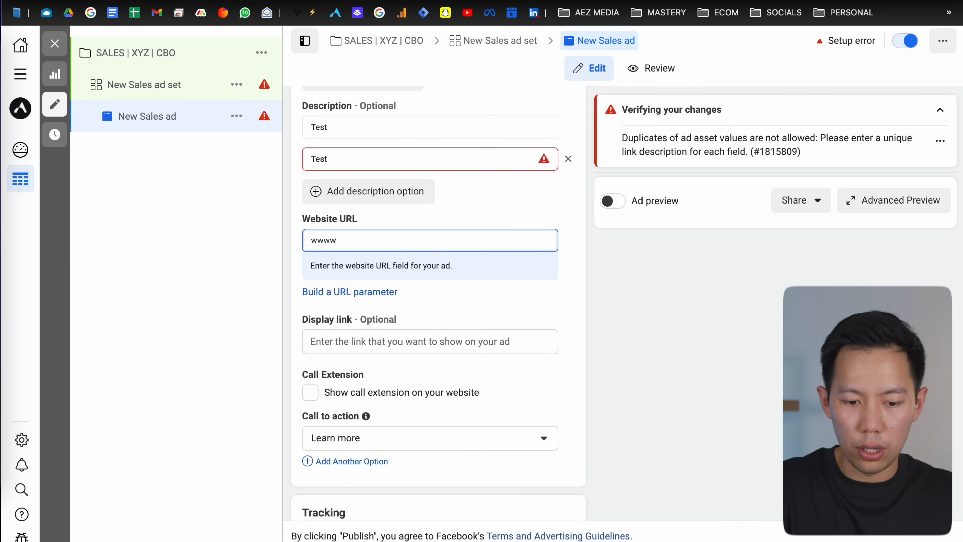
pyautogui.write('.andrewethanzeng.com')
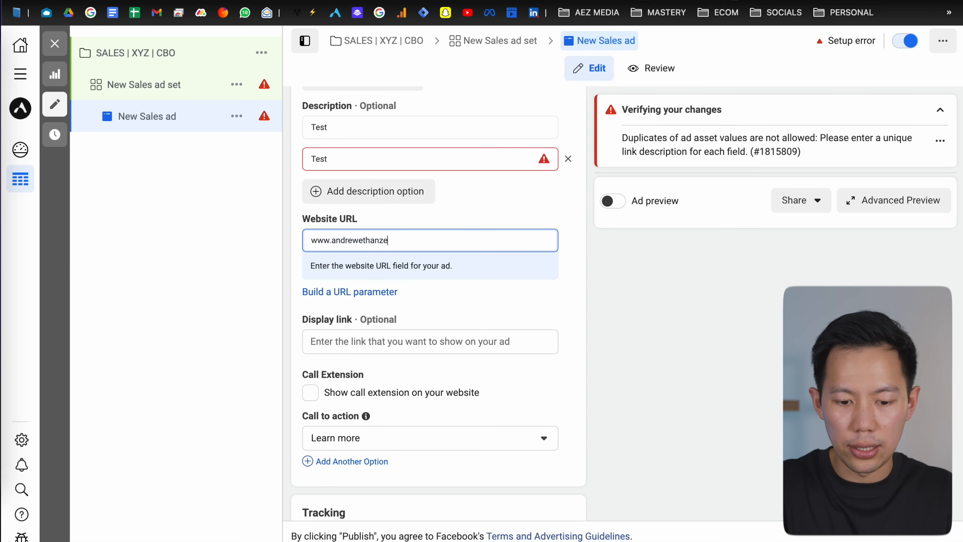
pyautogui.tripleClick(431, 250)
pyautogui.click(487, 195)
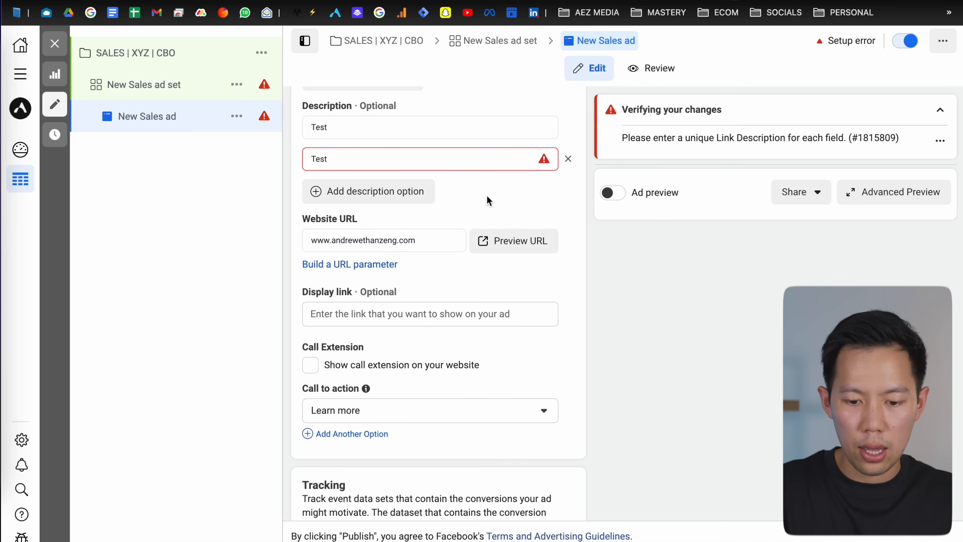
# Step: Turn on the ad preview
pyautogui.scroll(-1, 489, 205)
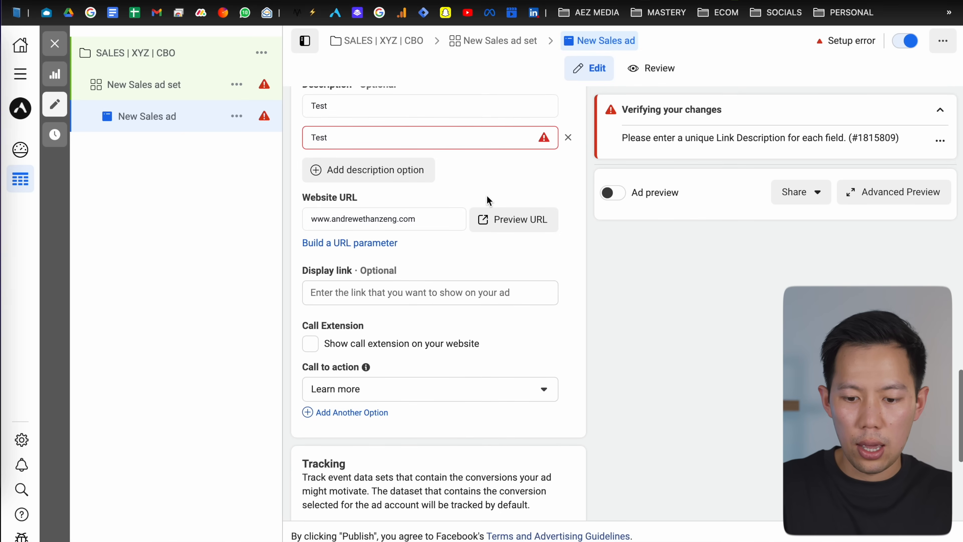
pyautogui.click(613, 205)
pyautogui.scroll(-1, 671, 205)
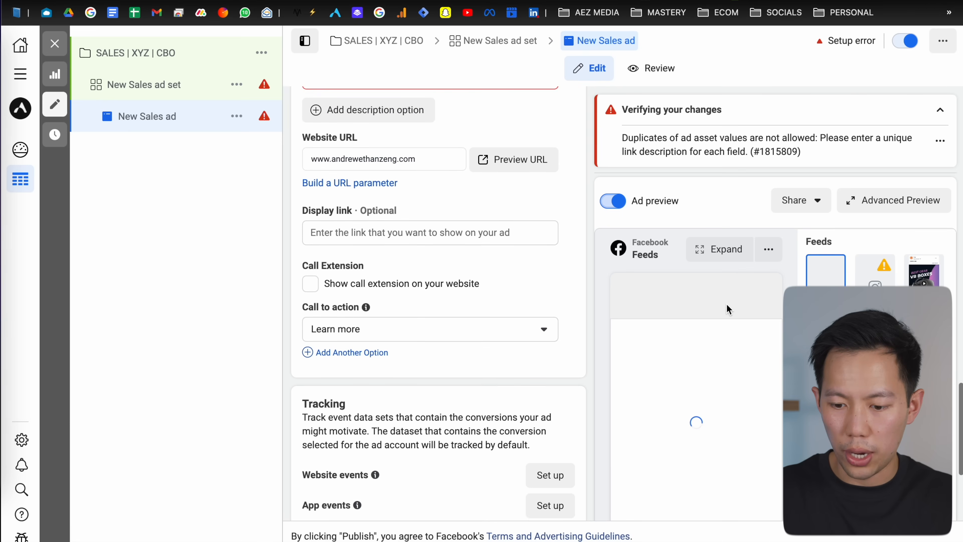
pyautogui.scroll(-1, 706, 323)
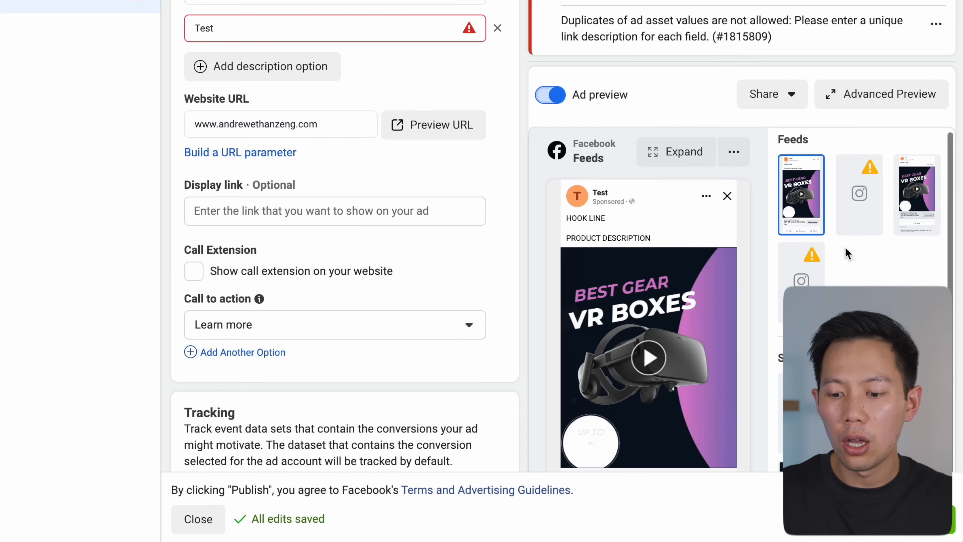
# Step: Inspect the video feeds preview and the Advanced Preview of all placements, then close it
pyautogui.click(916, 199)
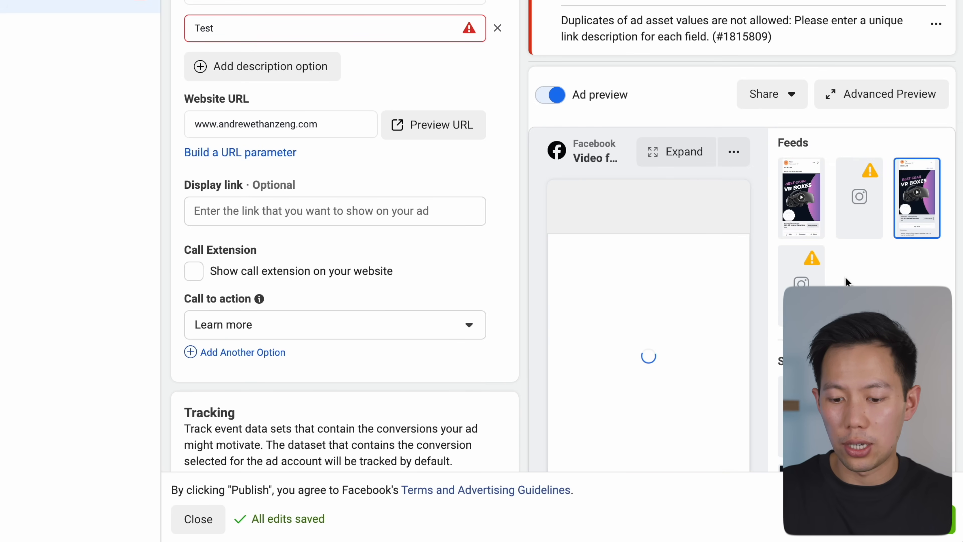
pyautogui.scroll(-1, 754, 249)
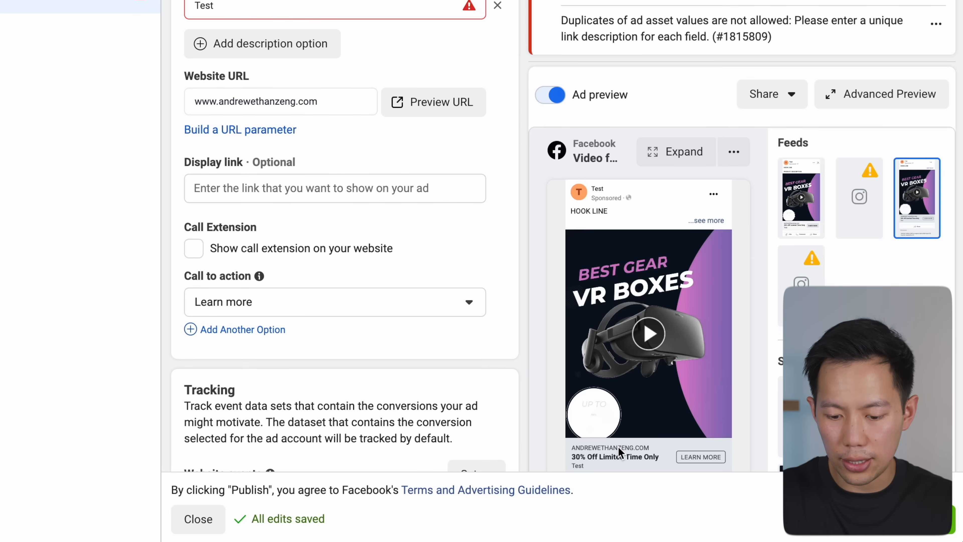
pyautogui.click(868, 95)
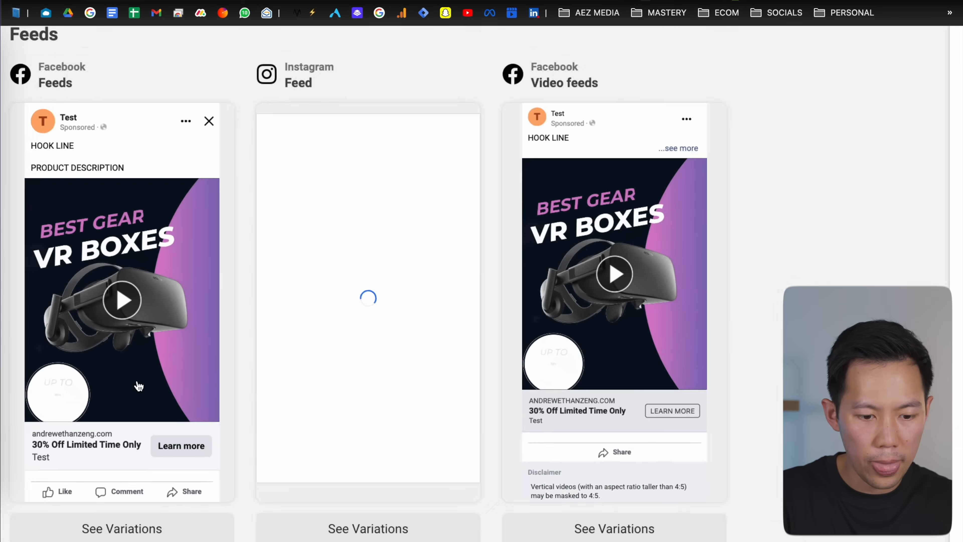
pyautogui.scroll(-2, 173, 354)
pyautogui.scroll(2, 171, 400)
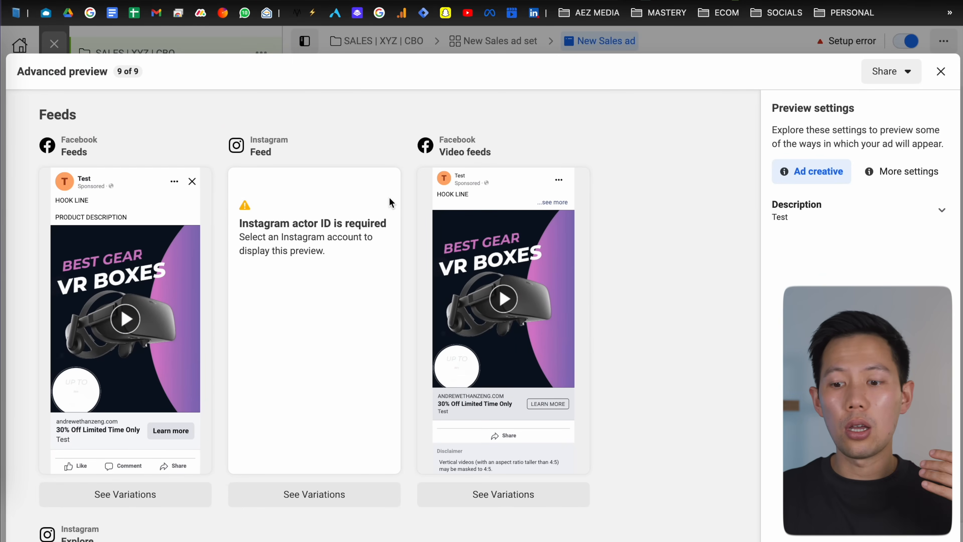
pyautogui.click(942, 72)
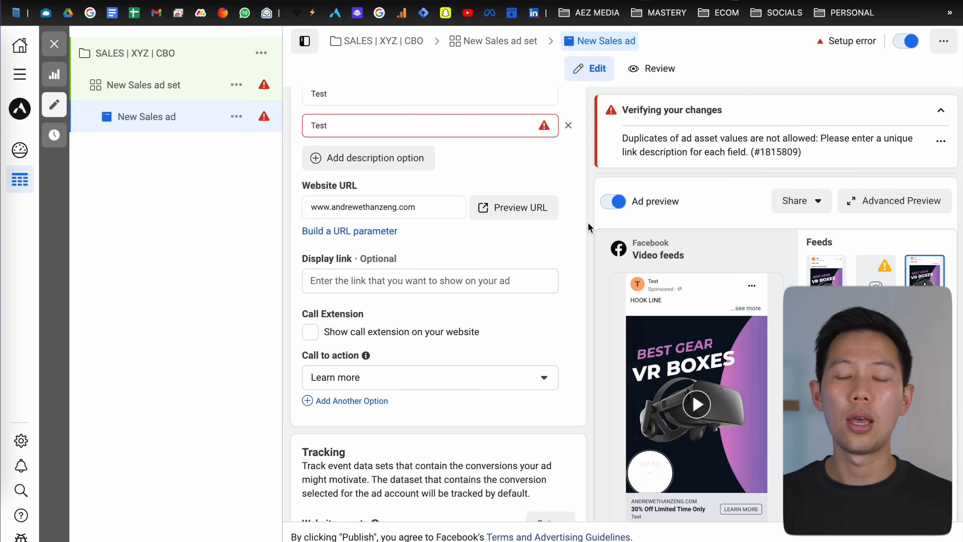
# Step: Change the call to action to Shop now
pyautogui.scroll(-4, 588, 222)
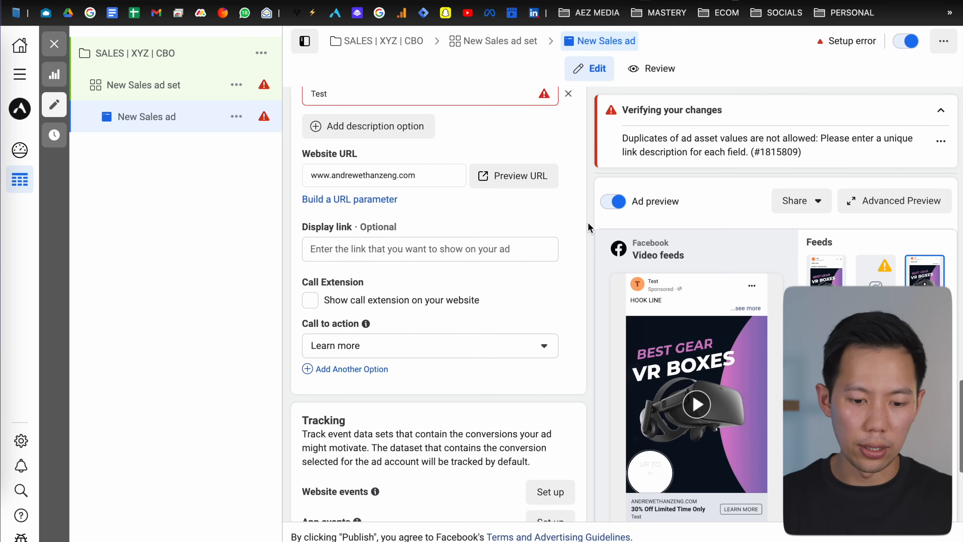
pyautogui.click(373, 167)
pyautogui.scroll(-1, 379, 172)
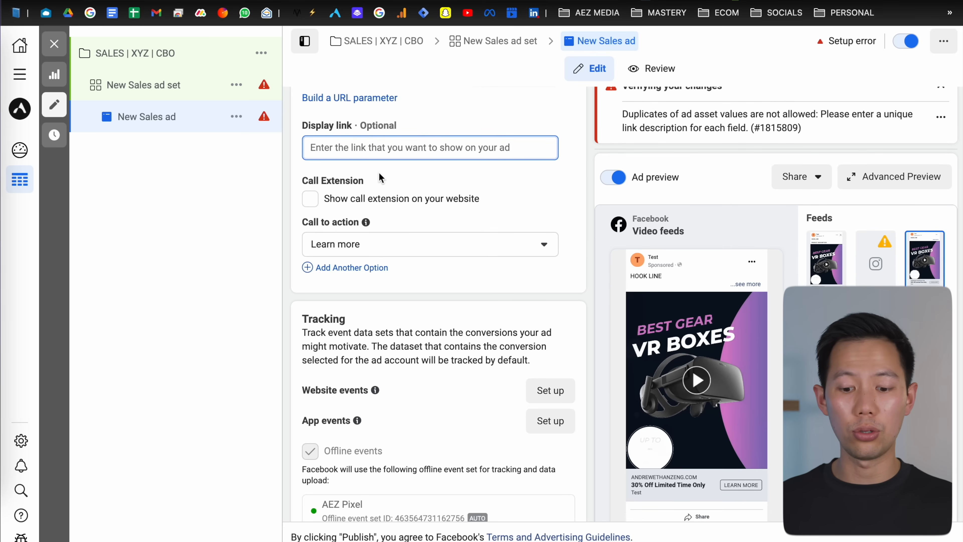
pyautogui.scroll(-2, 379, 178)
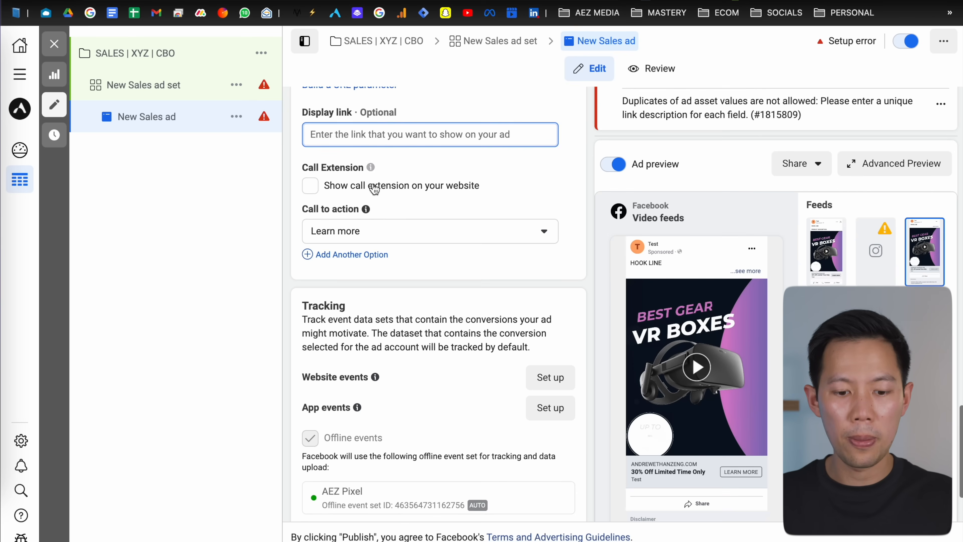
pyautogui.scroll(-1, 372, 184)
pyautogui.click(371, 191)
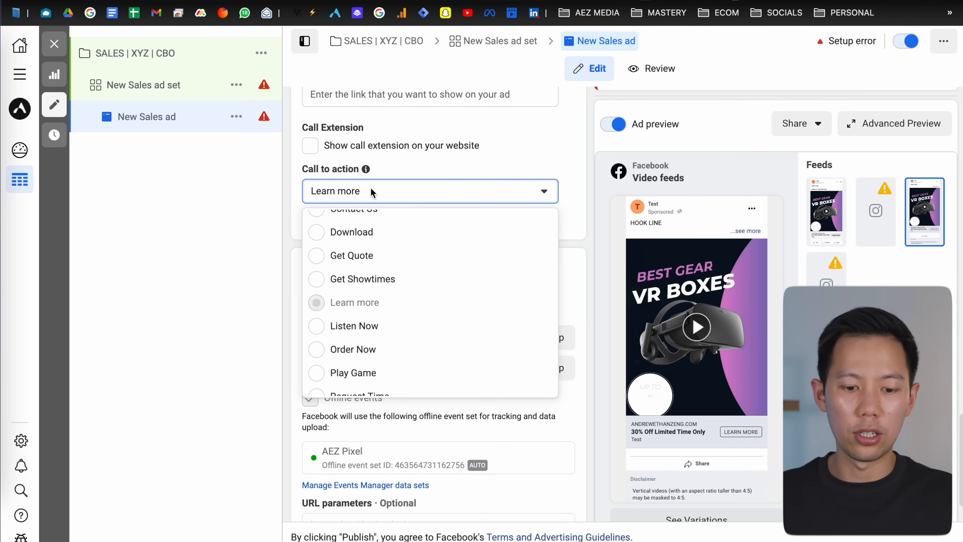
pyautogui.scroll(3, 380, 308)
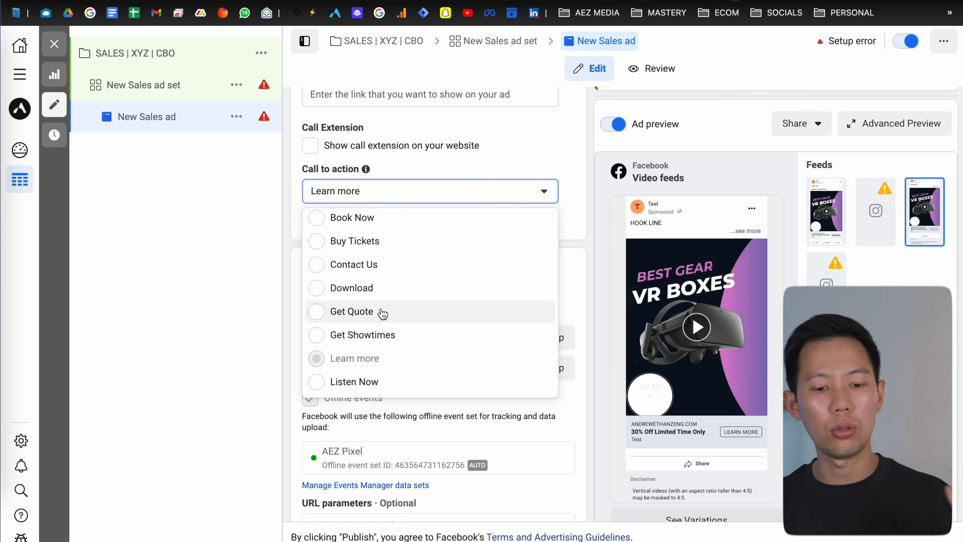
pyautogui.scroll(3, 374, 271)
pyautogui.scroll(-6, 376, 269)
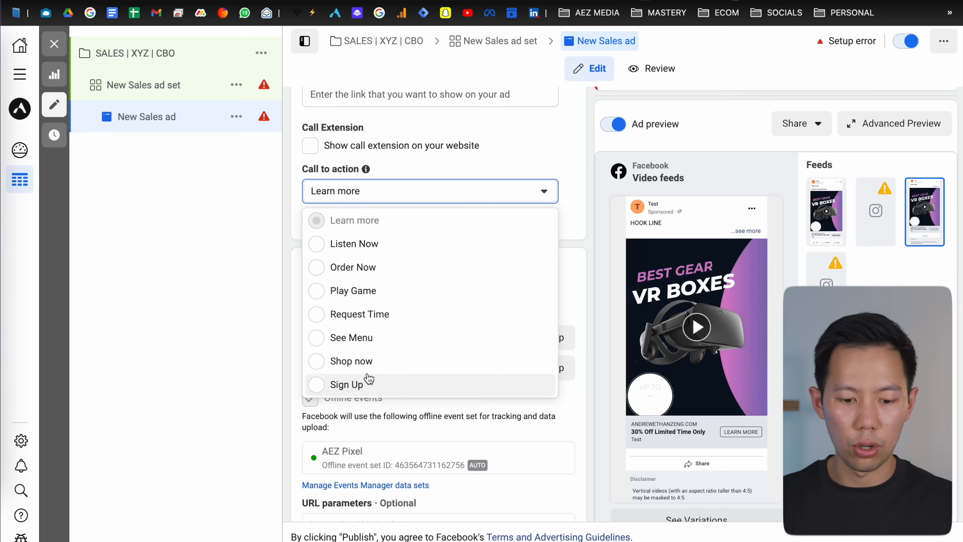
pyautogui.click(365, 362)
# Step: Set the URL parameters to BFCM and look through the URL parameter builder without applying it
pyautogui.scroll(-2, 300, 243)
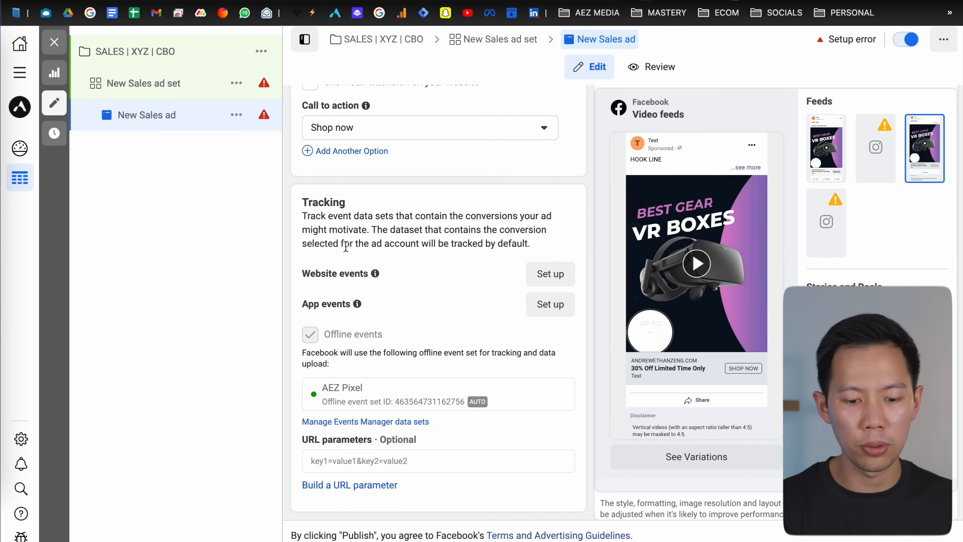
pyautogui.click(360, 460)
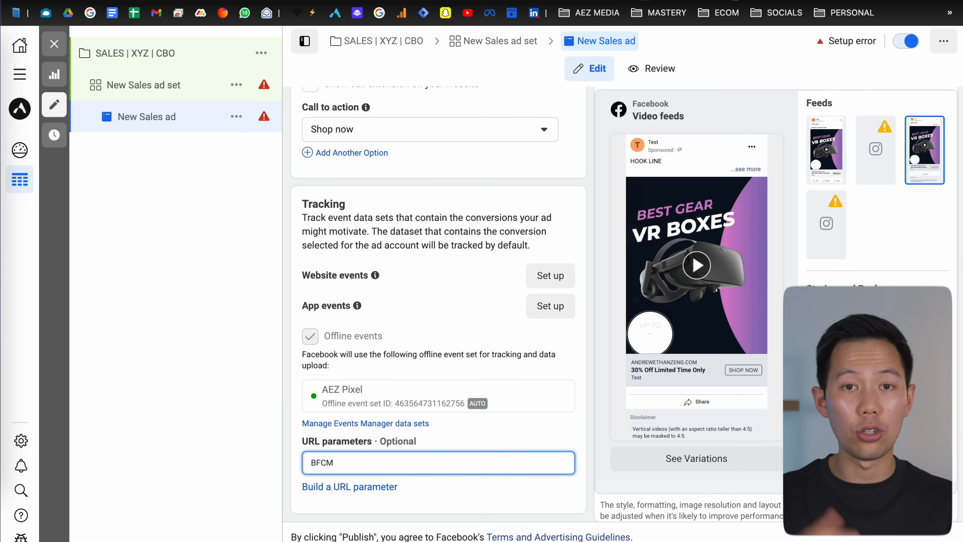
pyautogui.click(358, 487)
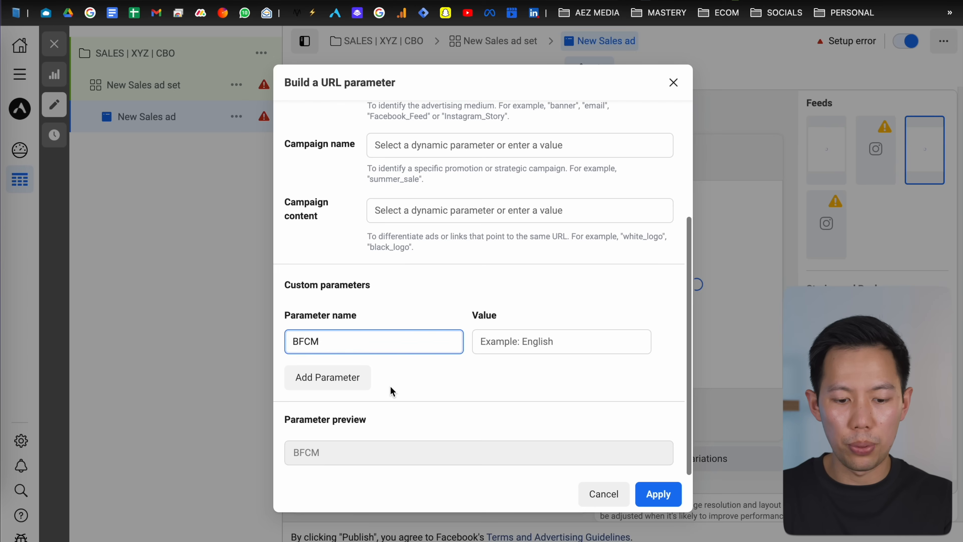
pyautogui.doubleClick(394, 340)
pyautogui.scroll(3, 395, 341)
pyautogui.scroll(3, 354, 245)
pyautogui.scroll(-2, 353, 248)
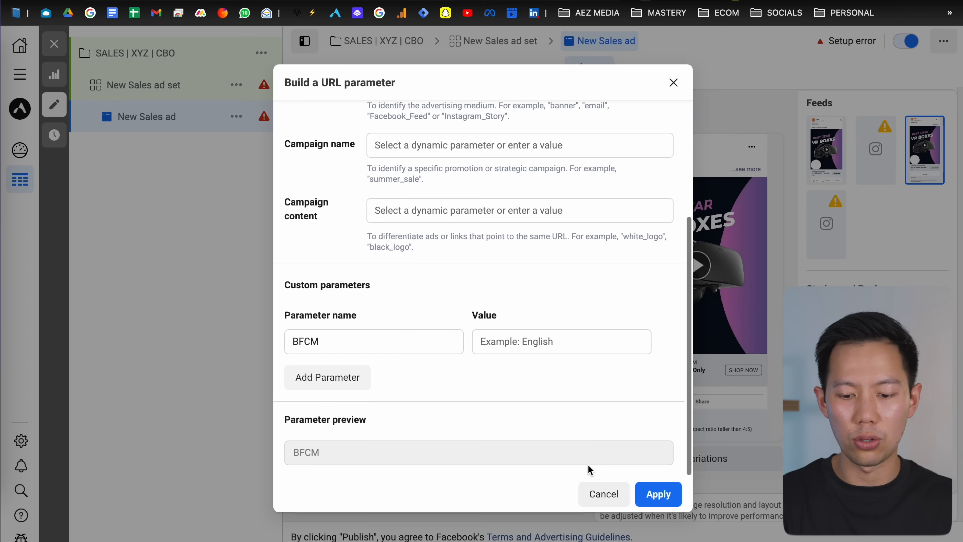
pyautogui.click(600, 495)
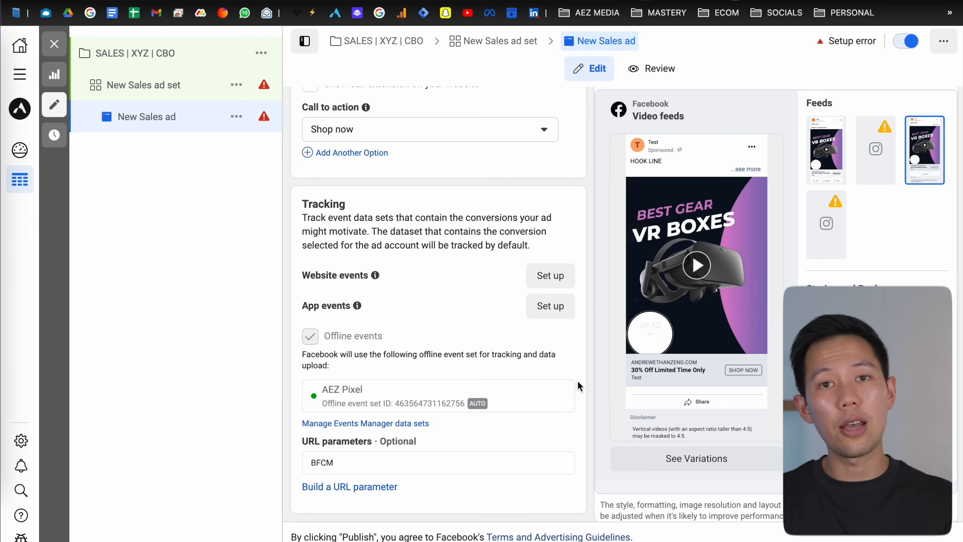